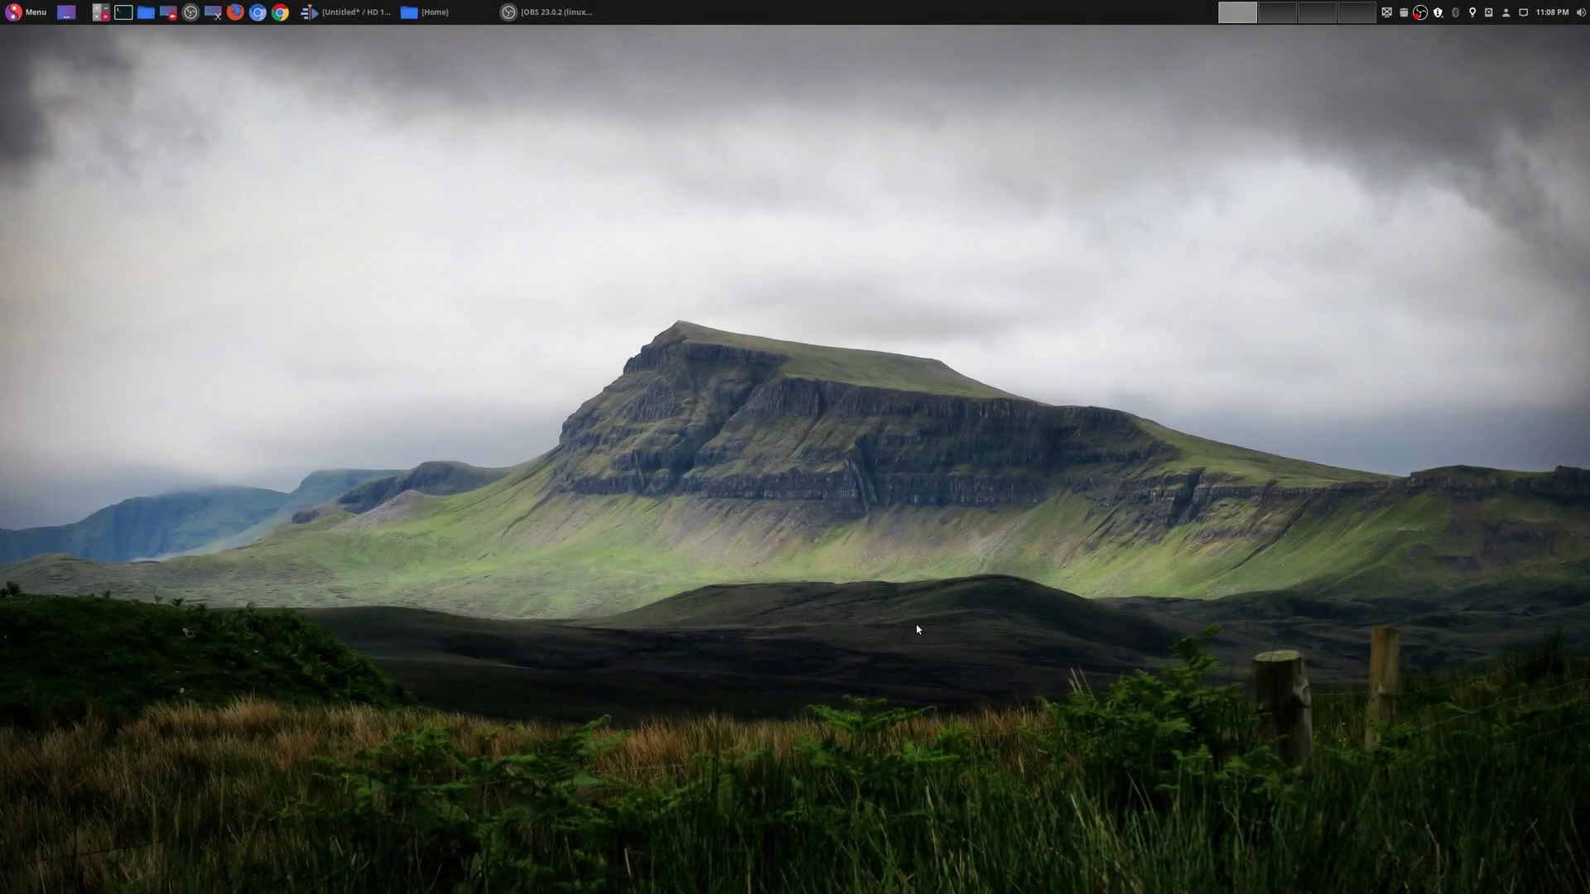
Step: Bring up the Kdenlive project, preview the AirplaneTakeoff.MP4 clip and rewind to the start
{"action": "left_click", "coordinate": [352, 17]}
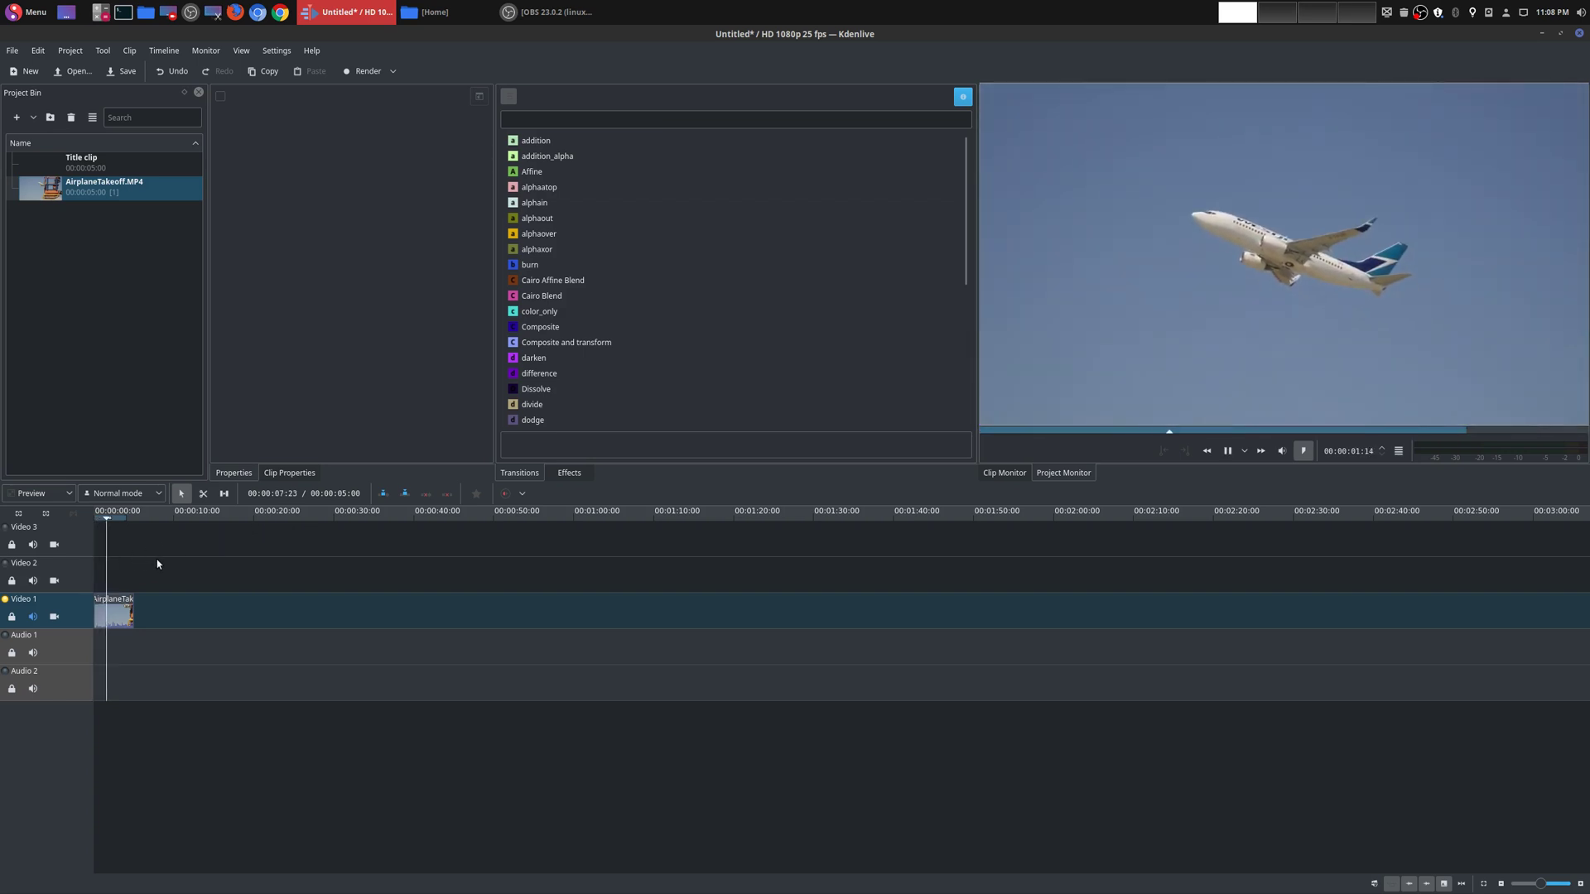
{"action": "key", "text": "space"}
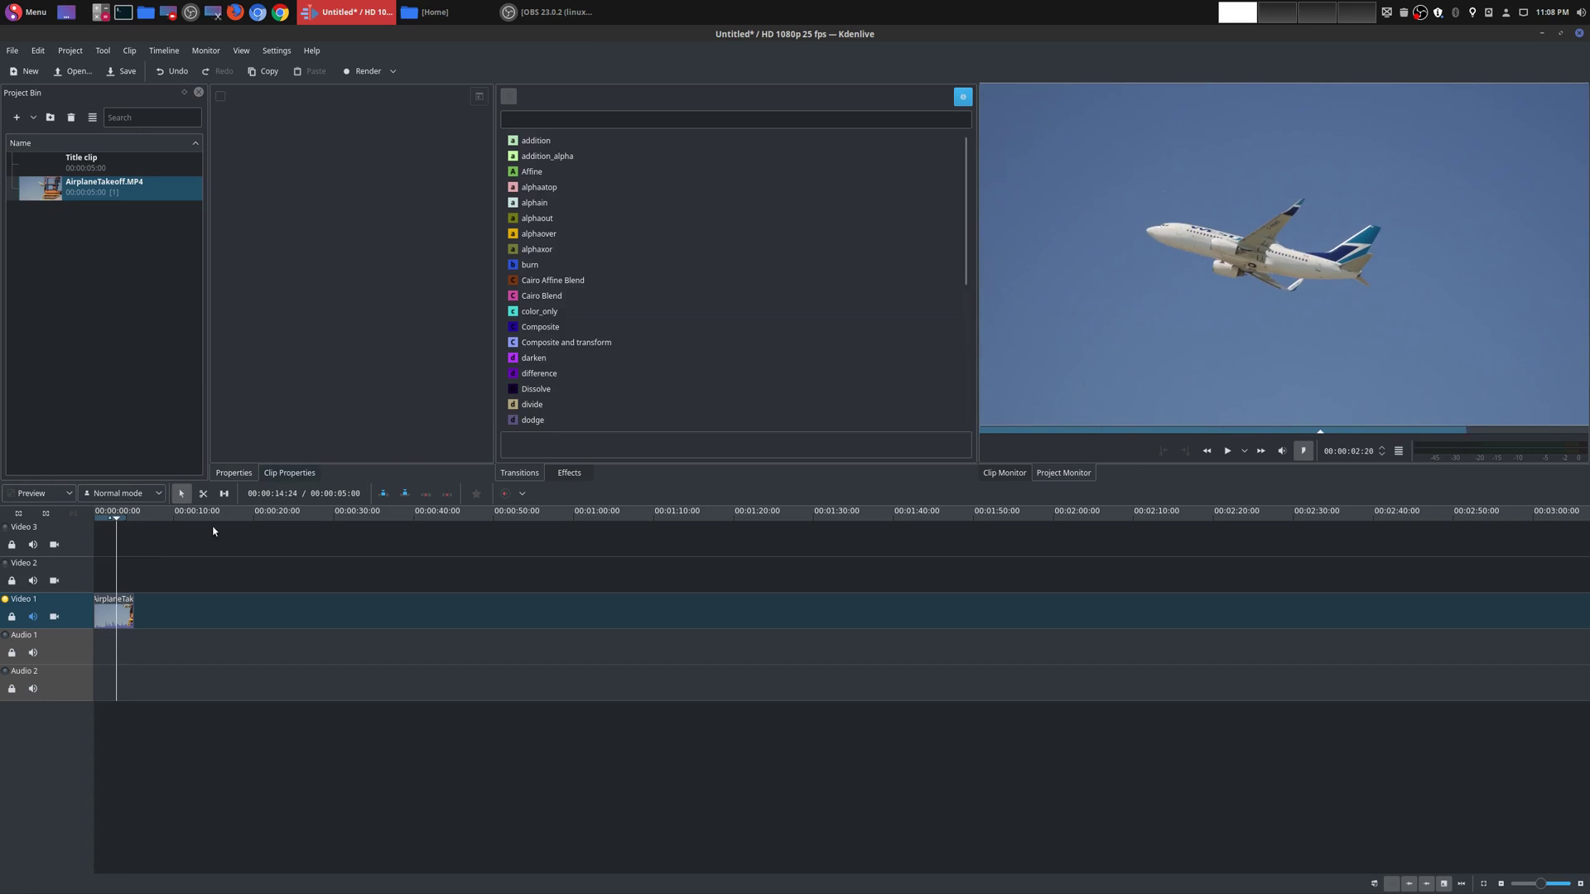
{"action": "key", "text": "j"}
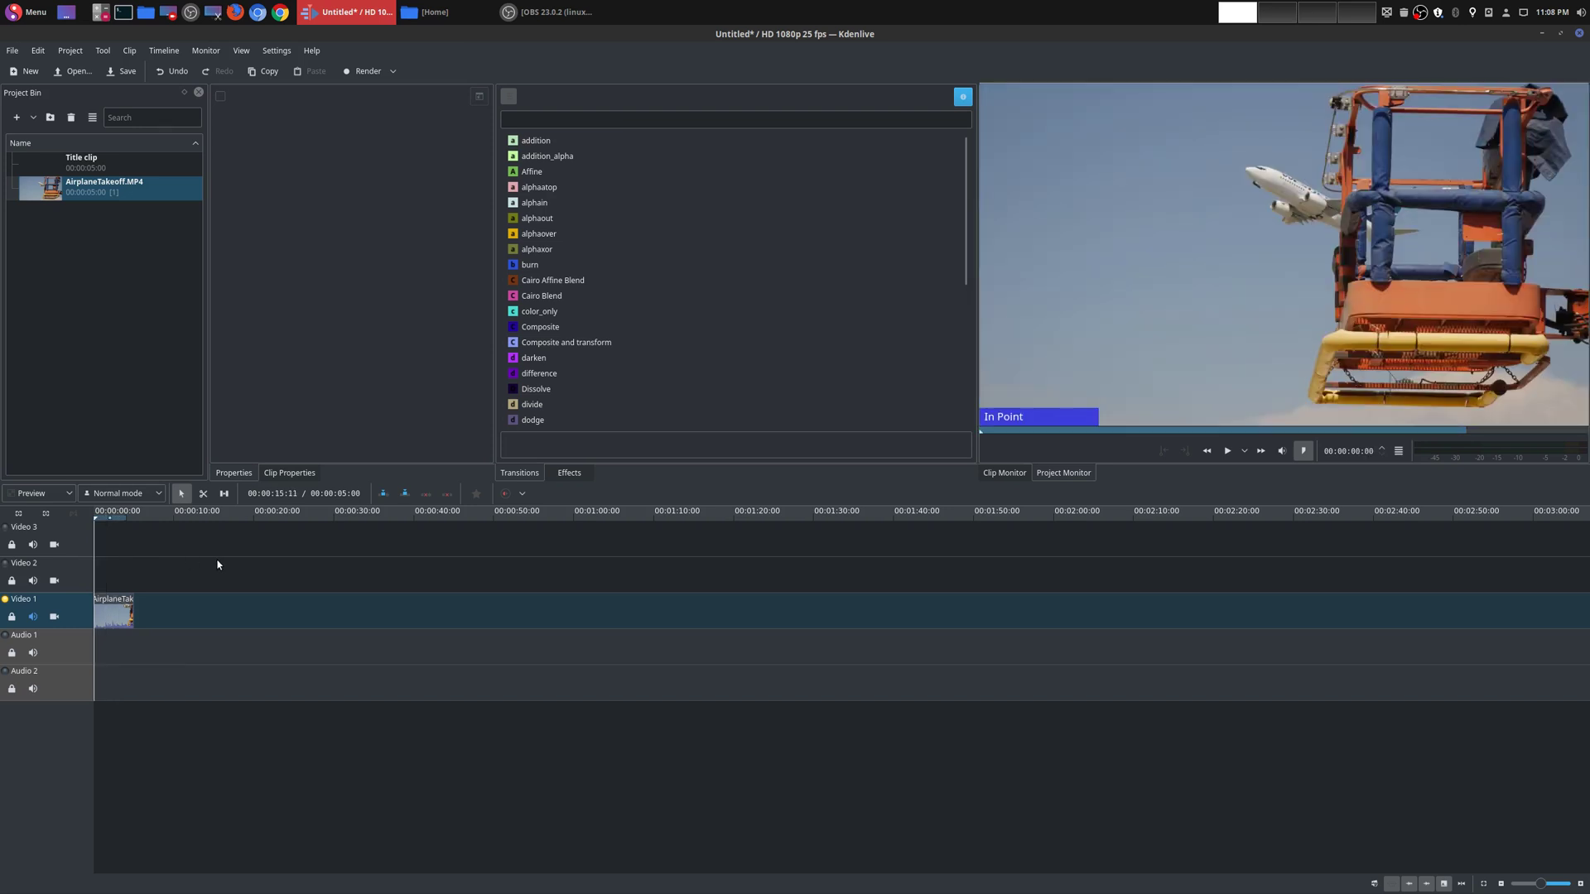
Step: Create a new title clip with the airplane frame shown as background and the text tool active
{"action": "left_click", "coordinate": [75, 53]}
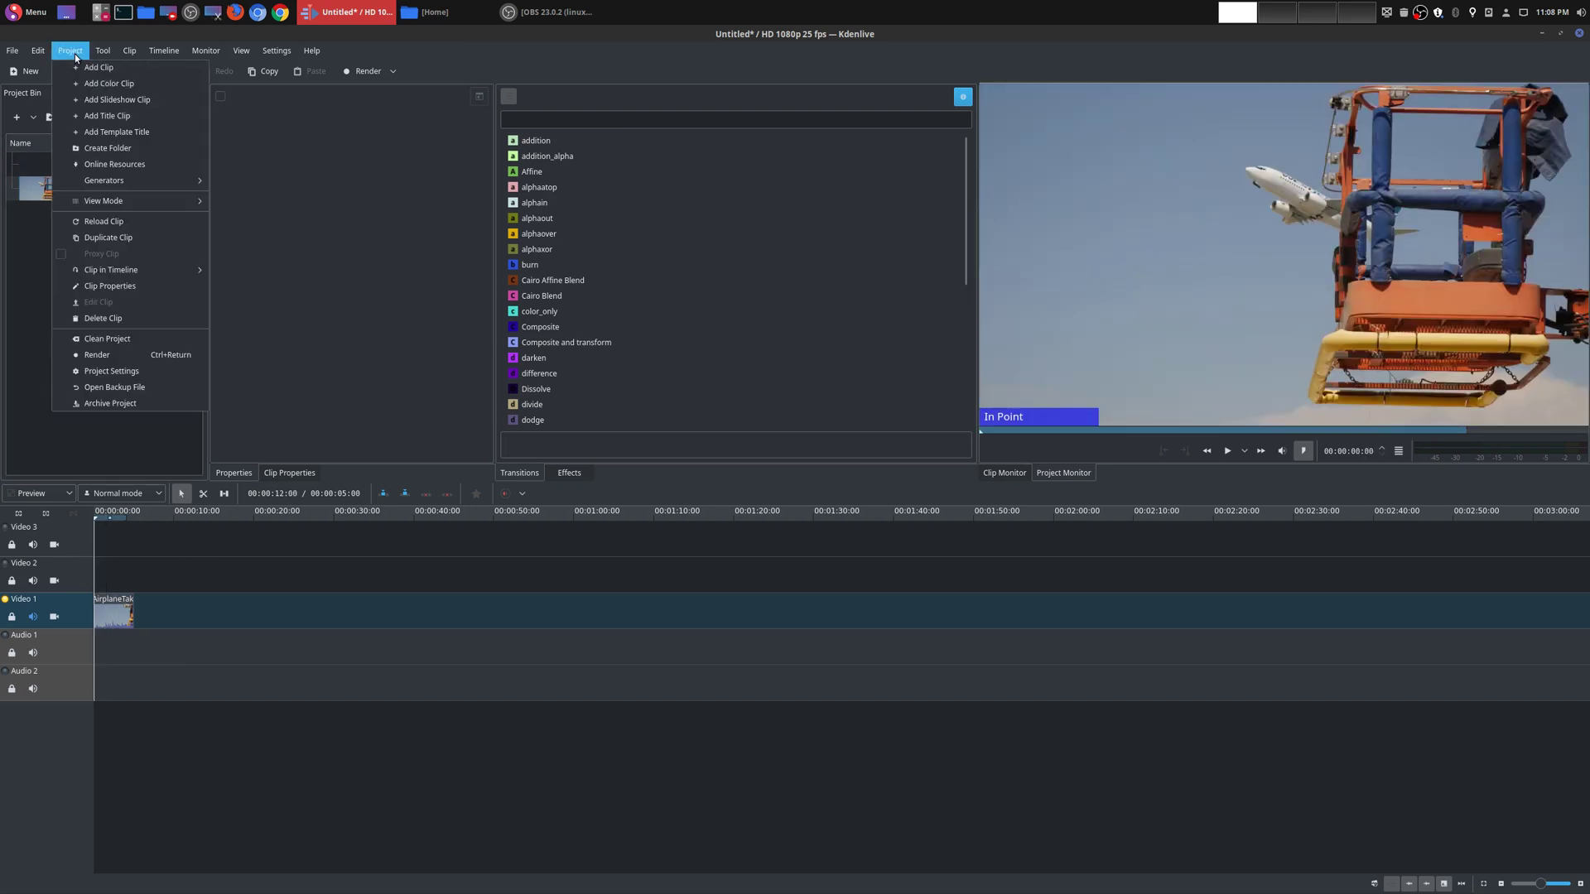
{"action": "left_click", "coordinate": [122, 121]}
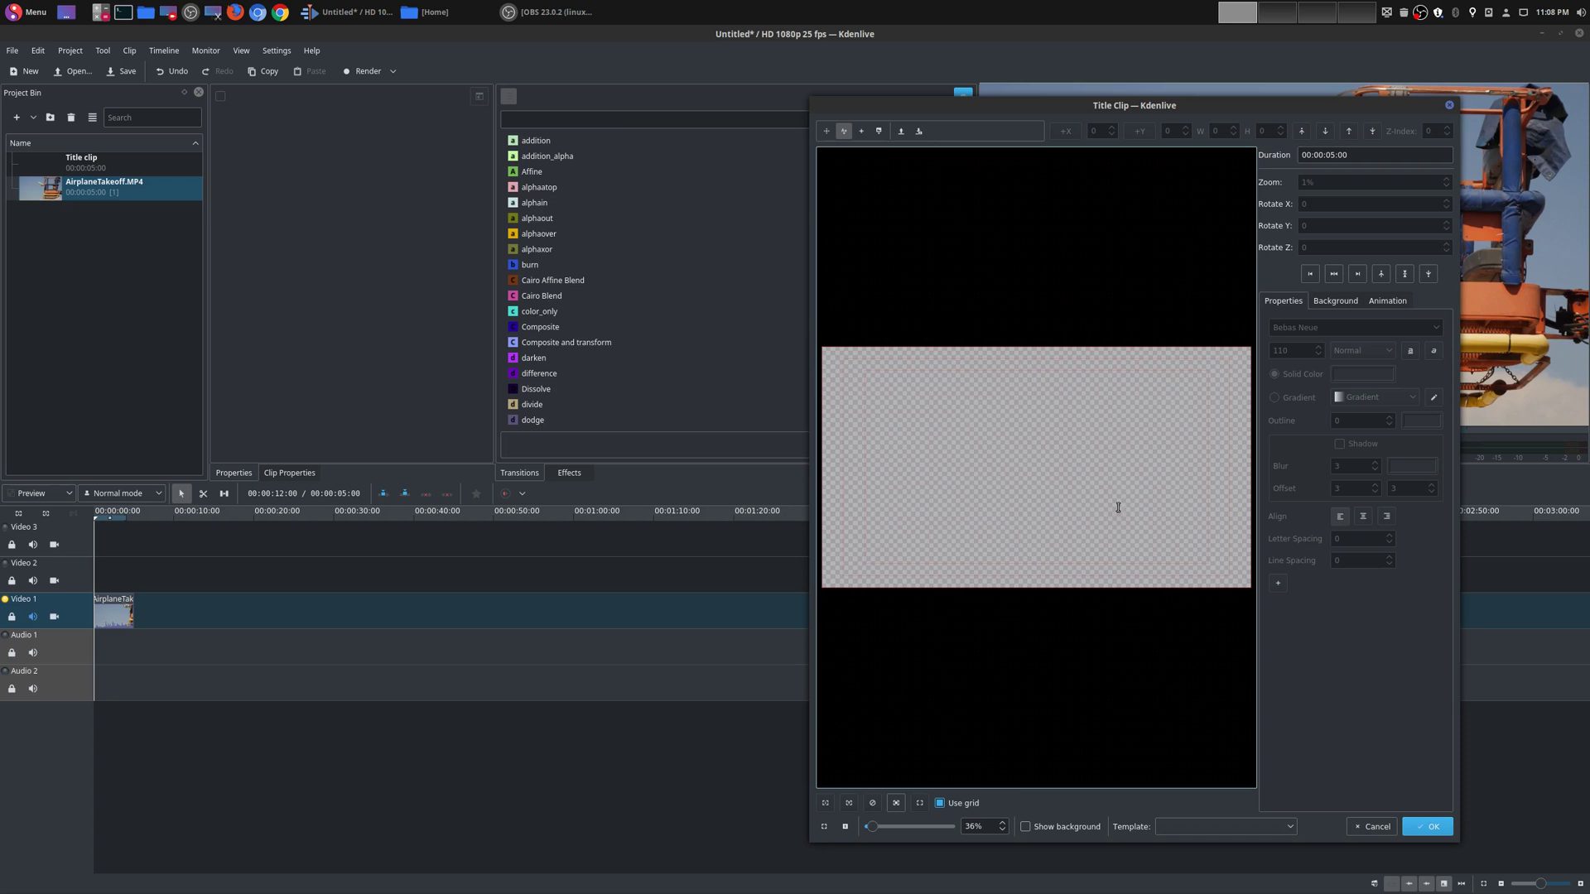
{"action": "left_click", "coordinate": [1025, 827]}
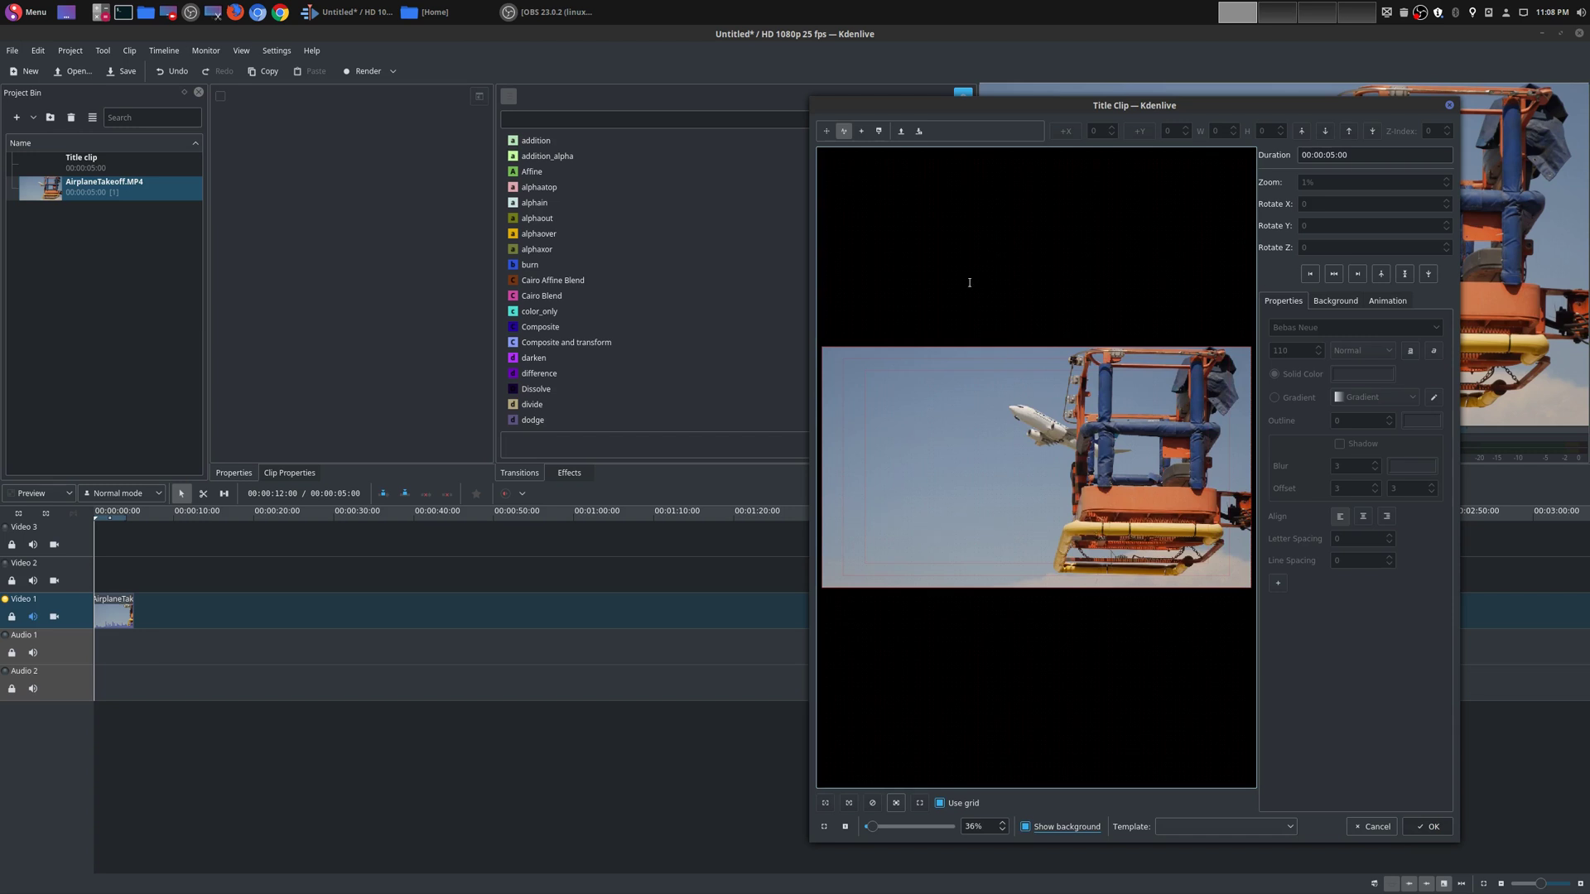
{"action": "left_click", "coordinate": [840, 131]}
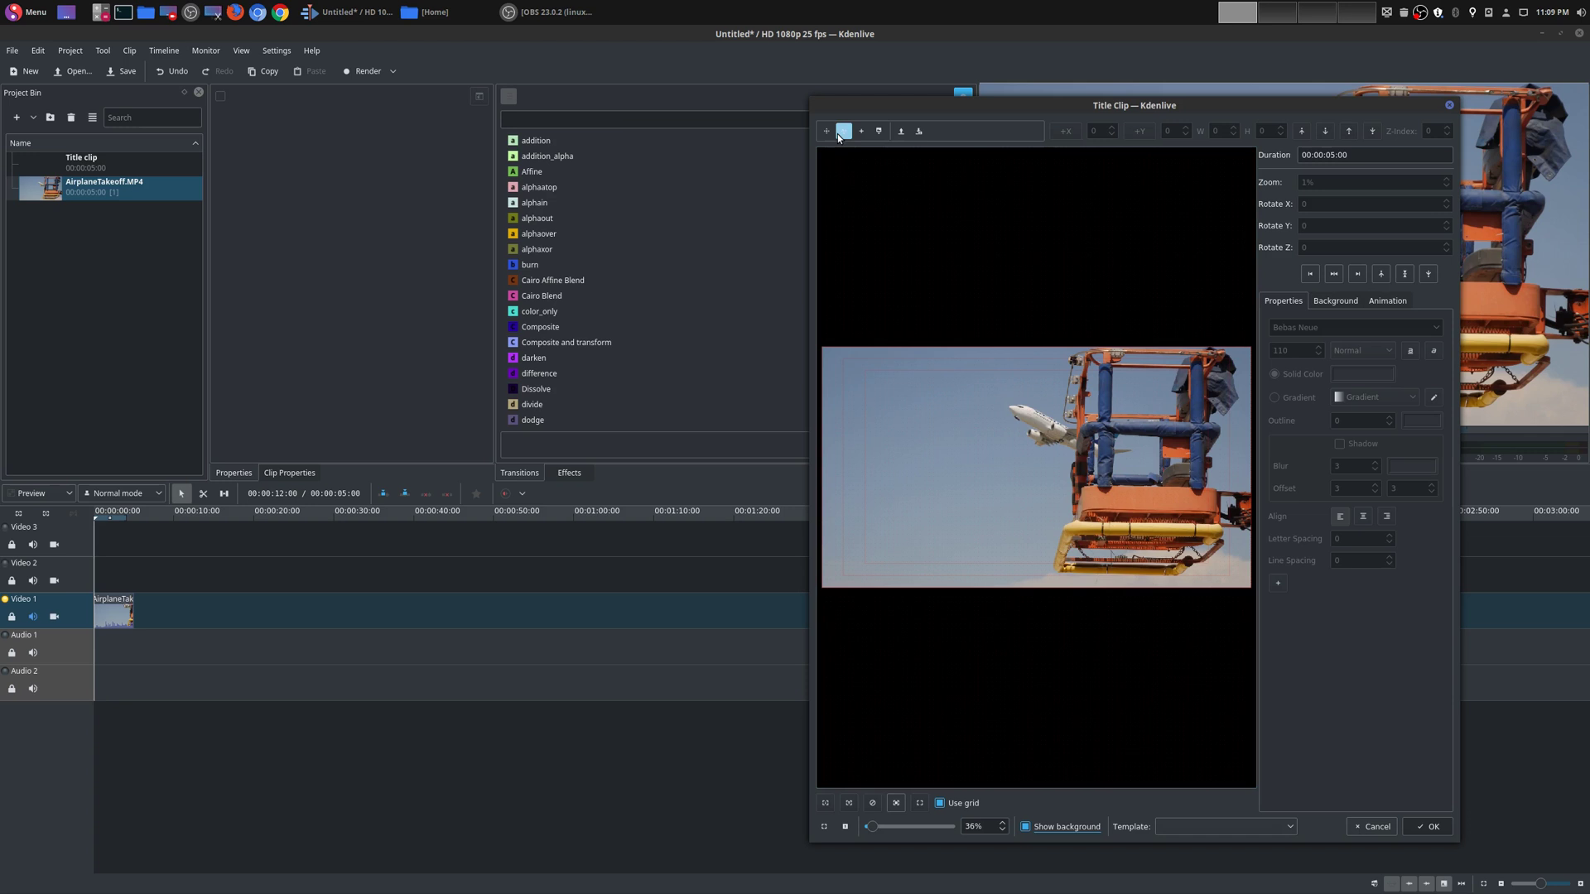
Step: Add a text item reading 'AIRPLANE TAKEOFF!' in the lower middle of the title canvas
{"action": "left_click", "coordinate": [918, 520]}
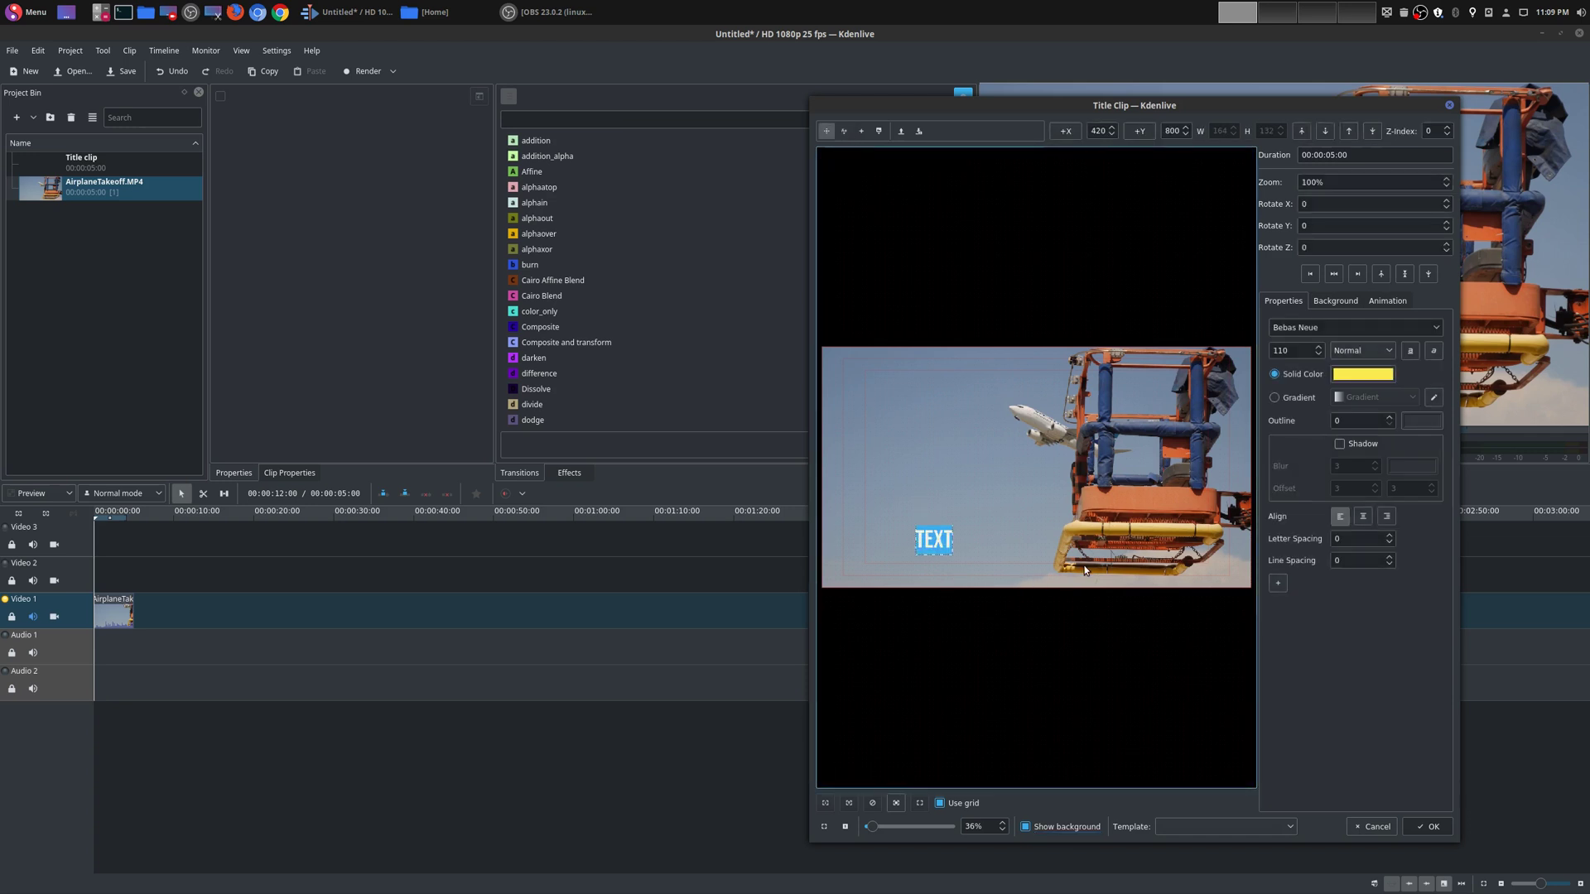
{"action": "type", "text": "AIRPLANE TAKEOFF"}
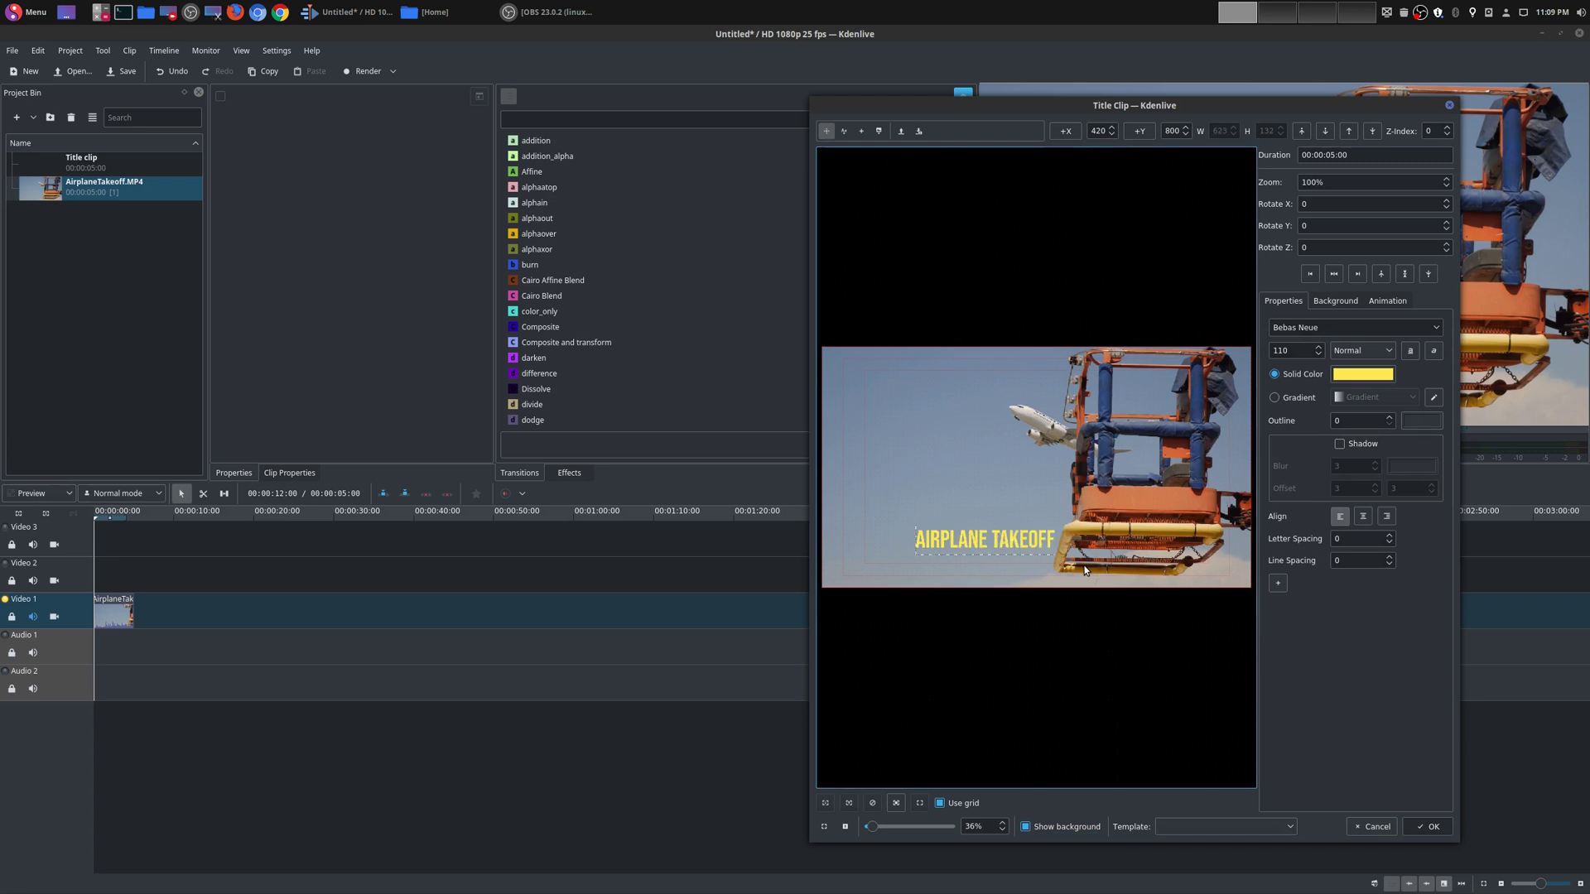
{"action": "type", "text": "!"}
Step: Apply a dark custom solid colour to the title text
{"action": "left_click", "coordinate": [1337, 379]}
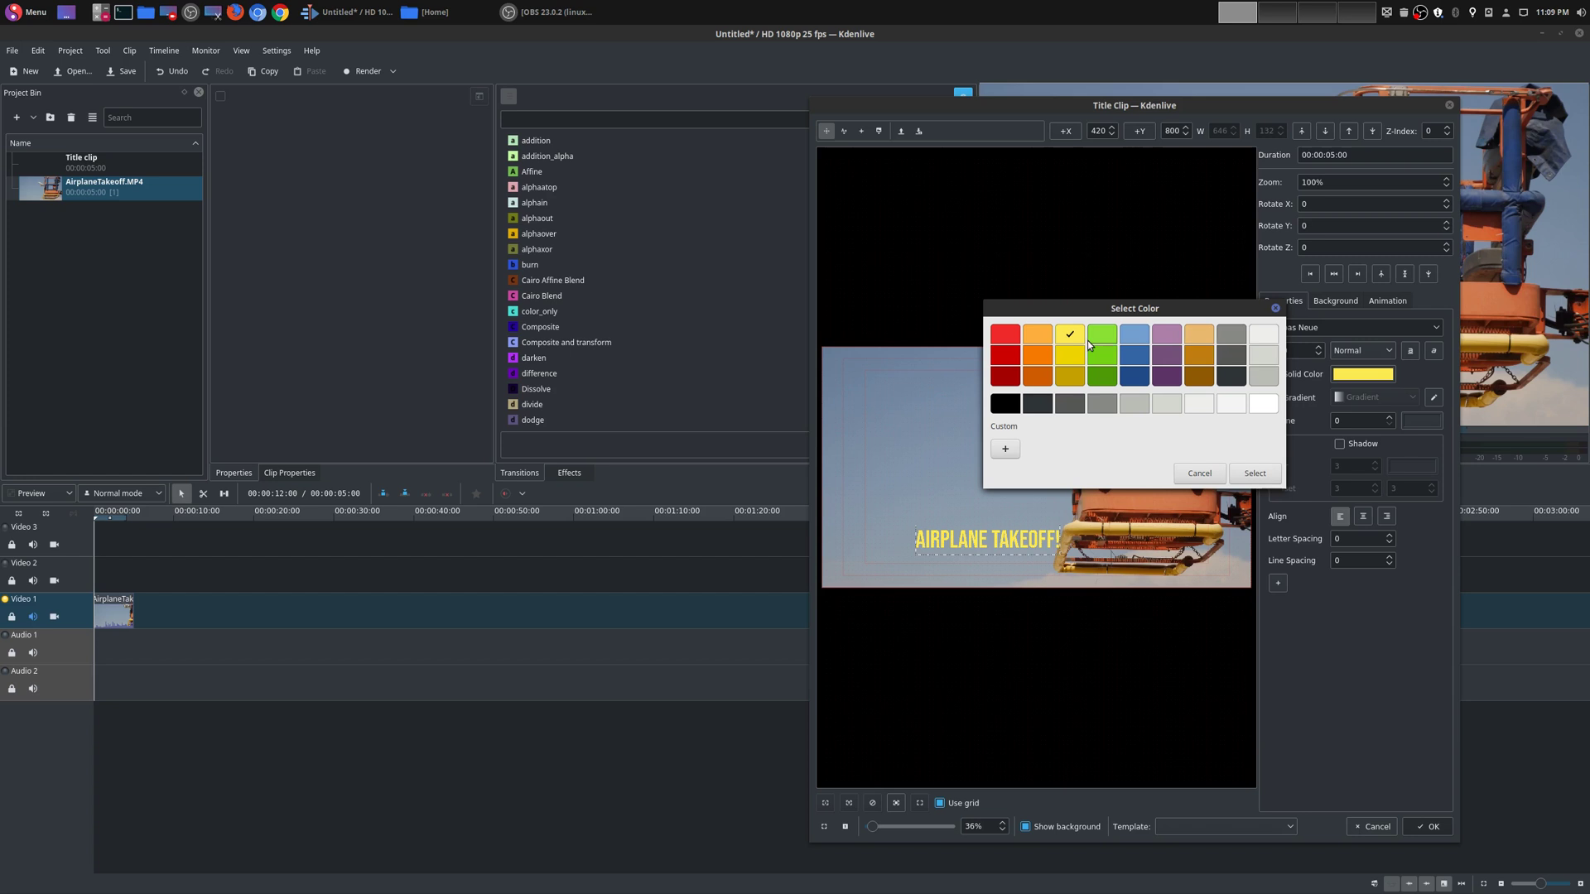
{"action": "left_click", "coordinate": [1006, 451]}
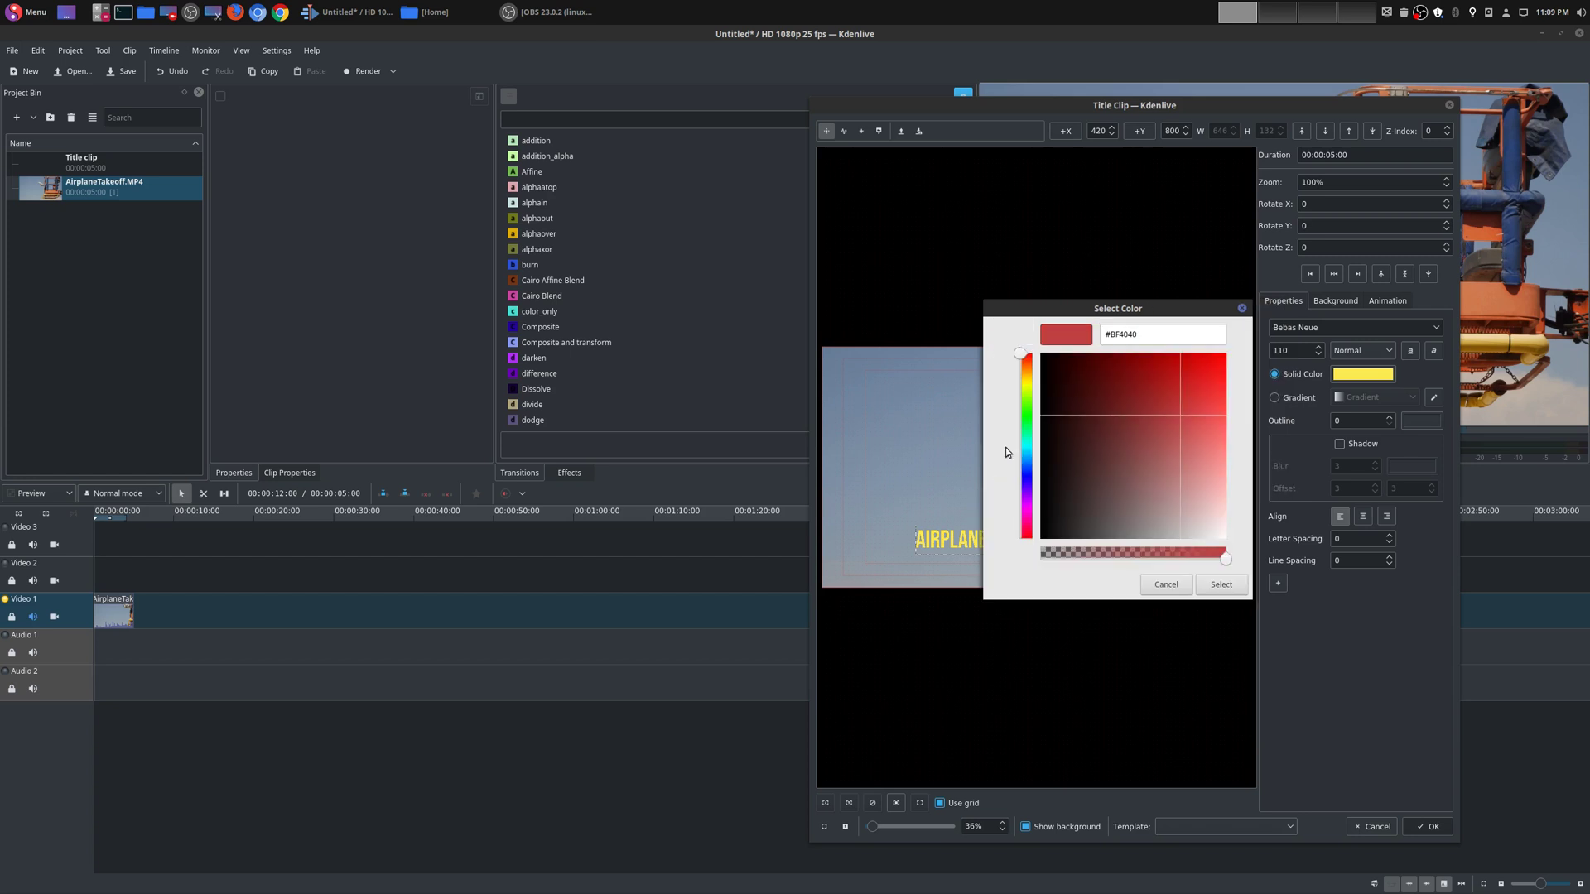
{"action": "left_click_drag", "start_coordinate": [1123, 389], "coordinate": [1069, 469]}
{"action": "left_click", "coordinate": [1222, 584]}
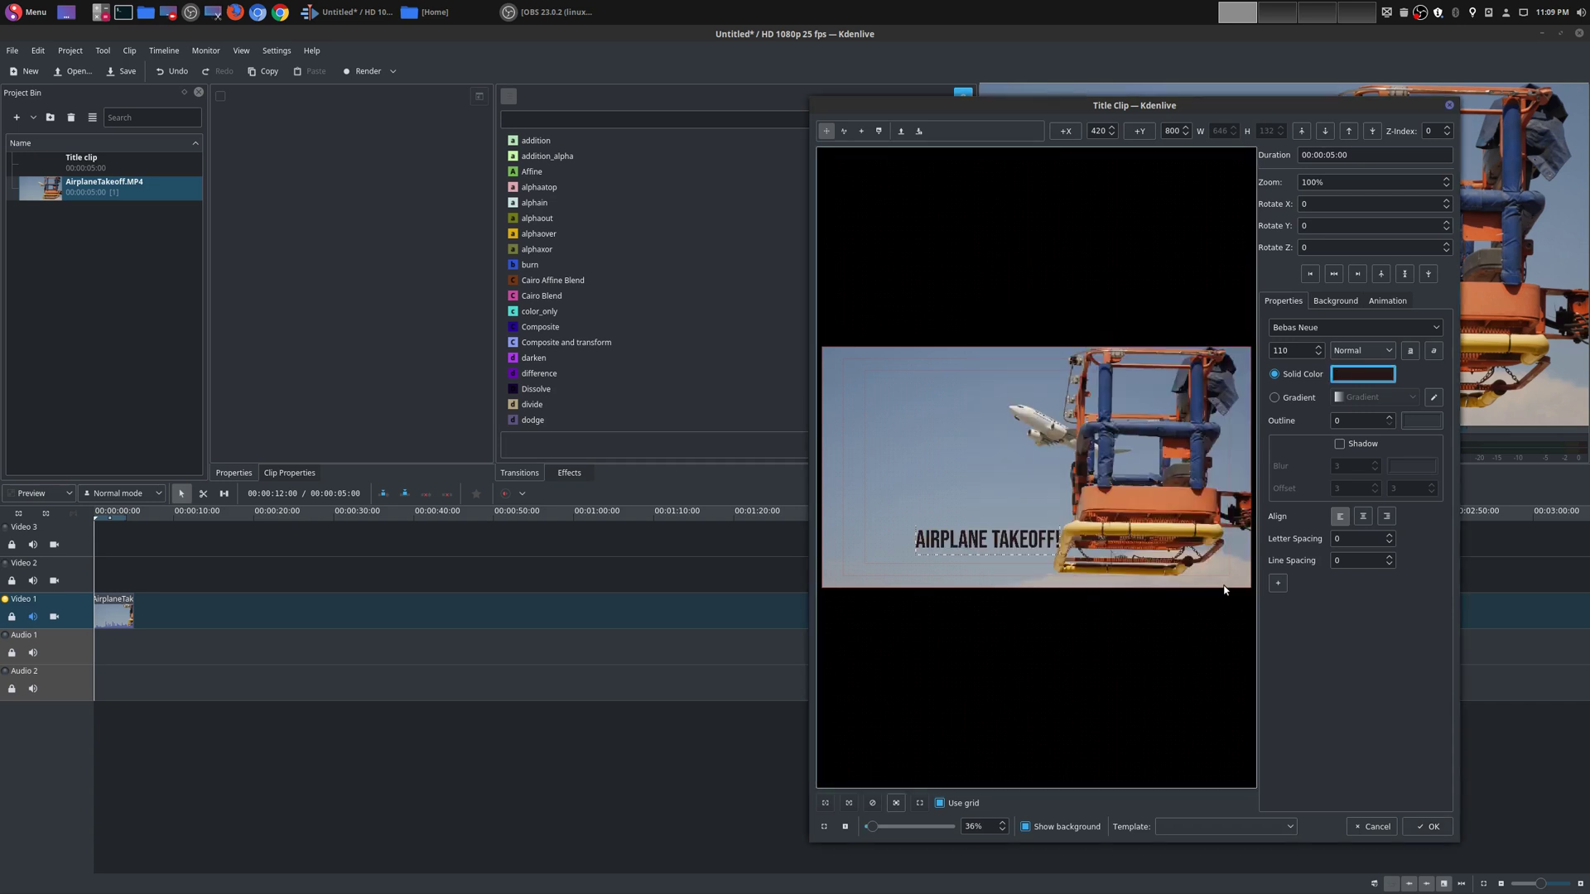
Step: Change the title text colour to the custom yellow #DCC71E
{"action": "left_click", "coordinate": [1353, 381]}
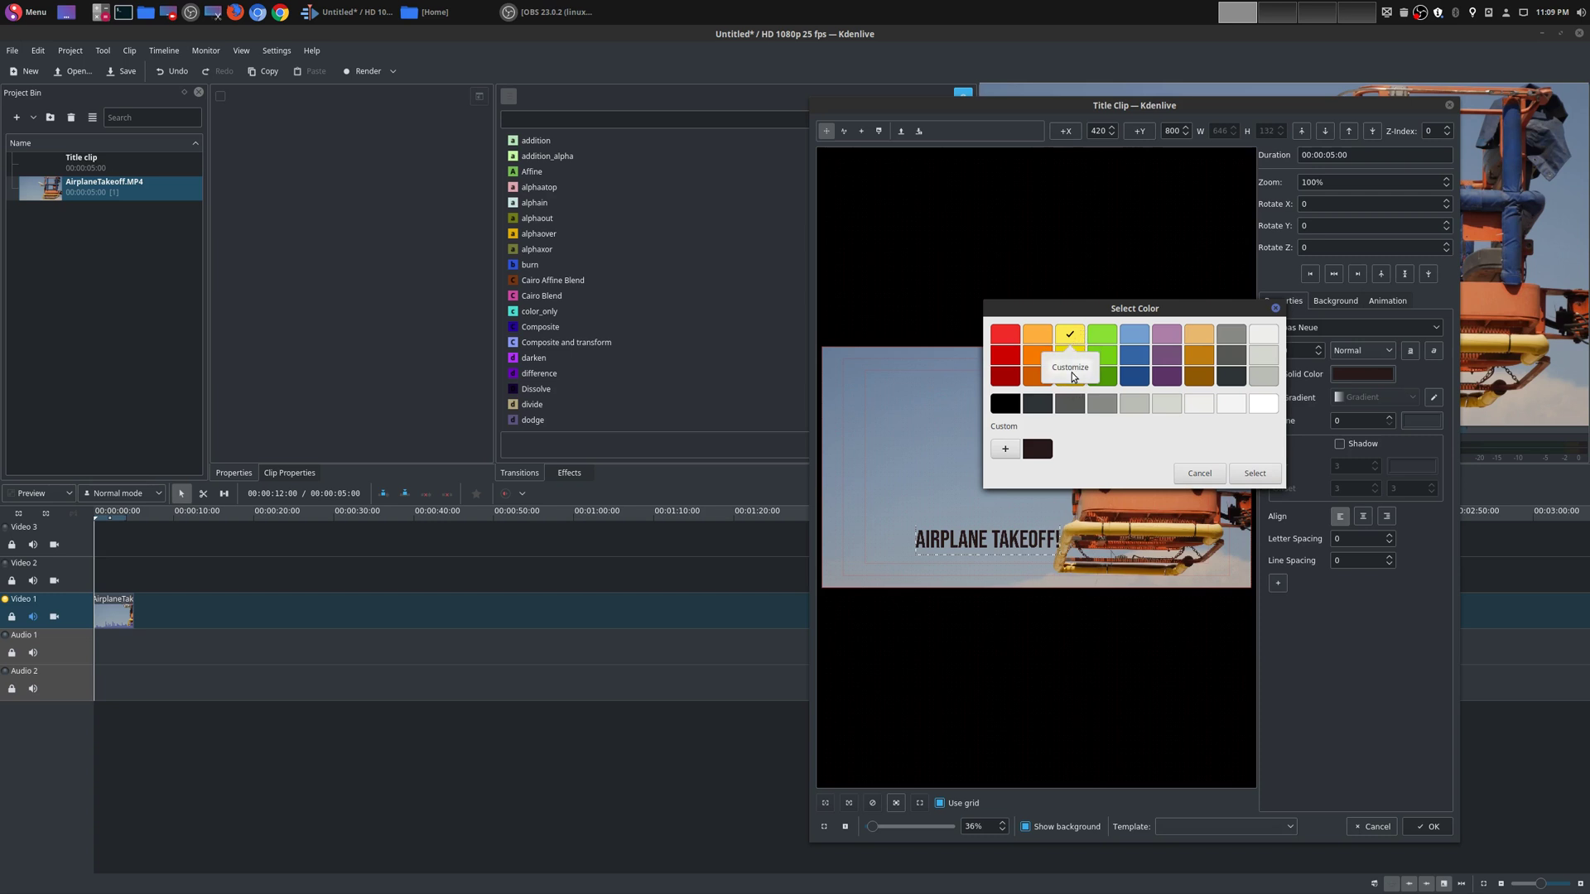
{"action": "left_click", "coordinate": [1073, 372]}
{"action": "mouse_move", "coordinate": [1148, 407]}
{"action": "left_mouse_down"}
{"action": "mouse_move", "coordinate": [1185, 376]}
{"action": "mouse_move", "coordinate": [1207, 469]}
{"action": "mouse_move", "coordinate": [1211, 412]}
{"action": "mouse_move", "coordinate": [1138, 472]}
{"action": "mouse_move", "coordinate": [1182, 381]}
{"action": "mouse_move", "coordinate": [1105, 426]}
{"action": "mouse_move", "coordinate": [1129, 448]}
{"action": "mouse_move", "coordinate": [1203, 379]}
{"action": "left_mouse_up"}
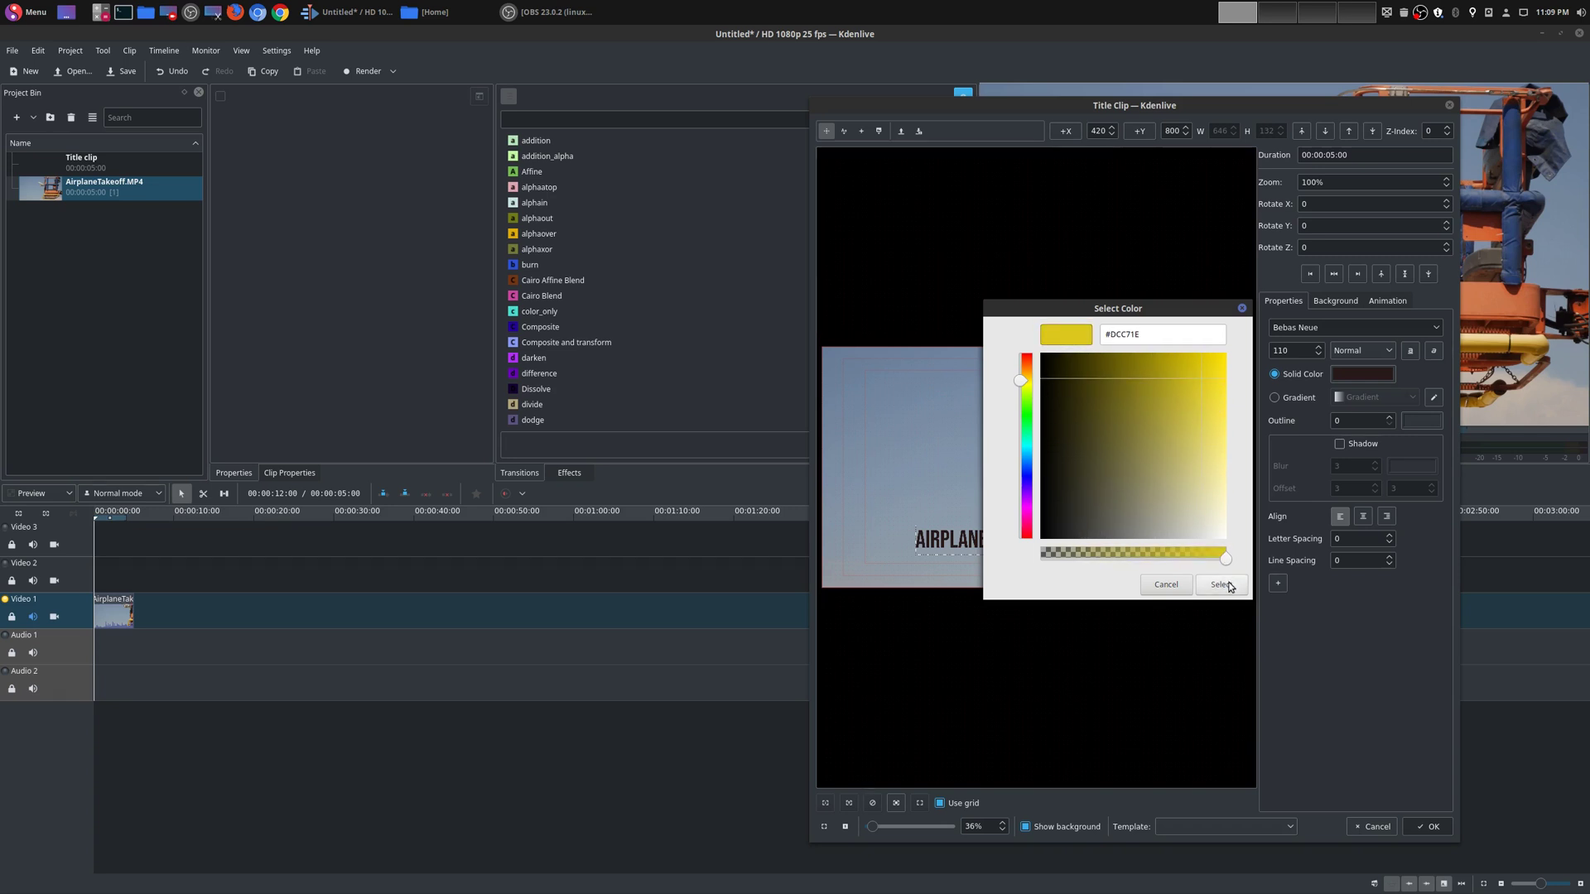
{"action": "left_click", "coordinate": [1220, 586]}
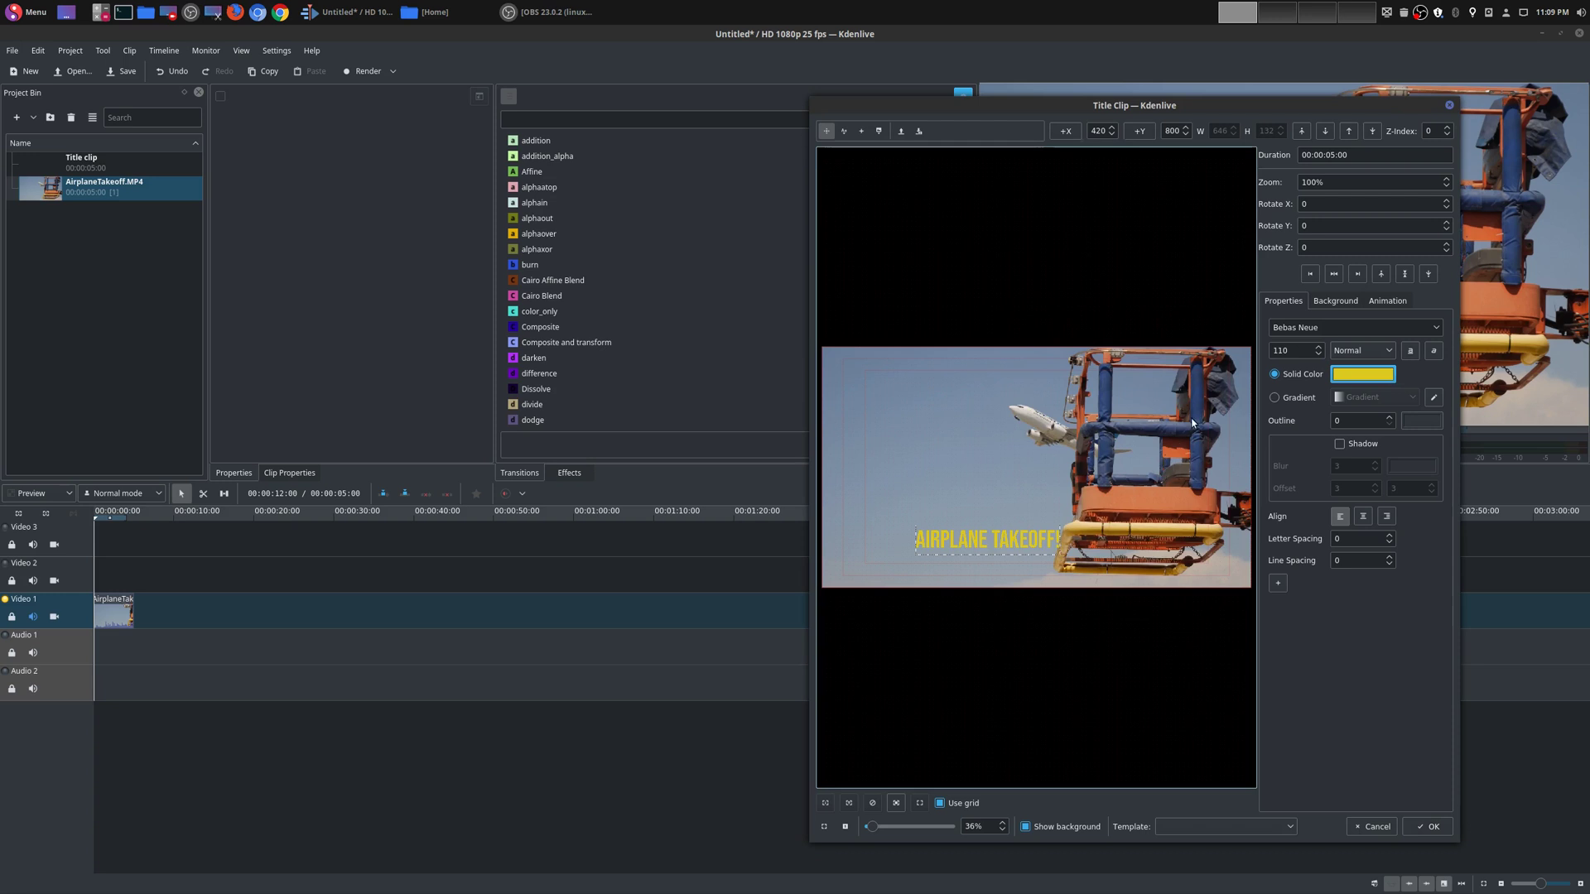
Step: Set the title text to size 150 in the Luckiest Guy font
{"action": "double_click", "coordinate": [1294, 351]}
{"action": "type", "text": "150"}
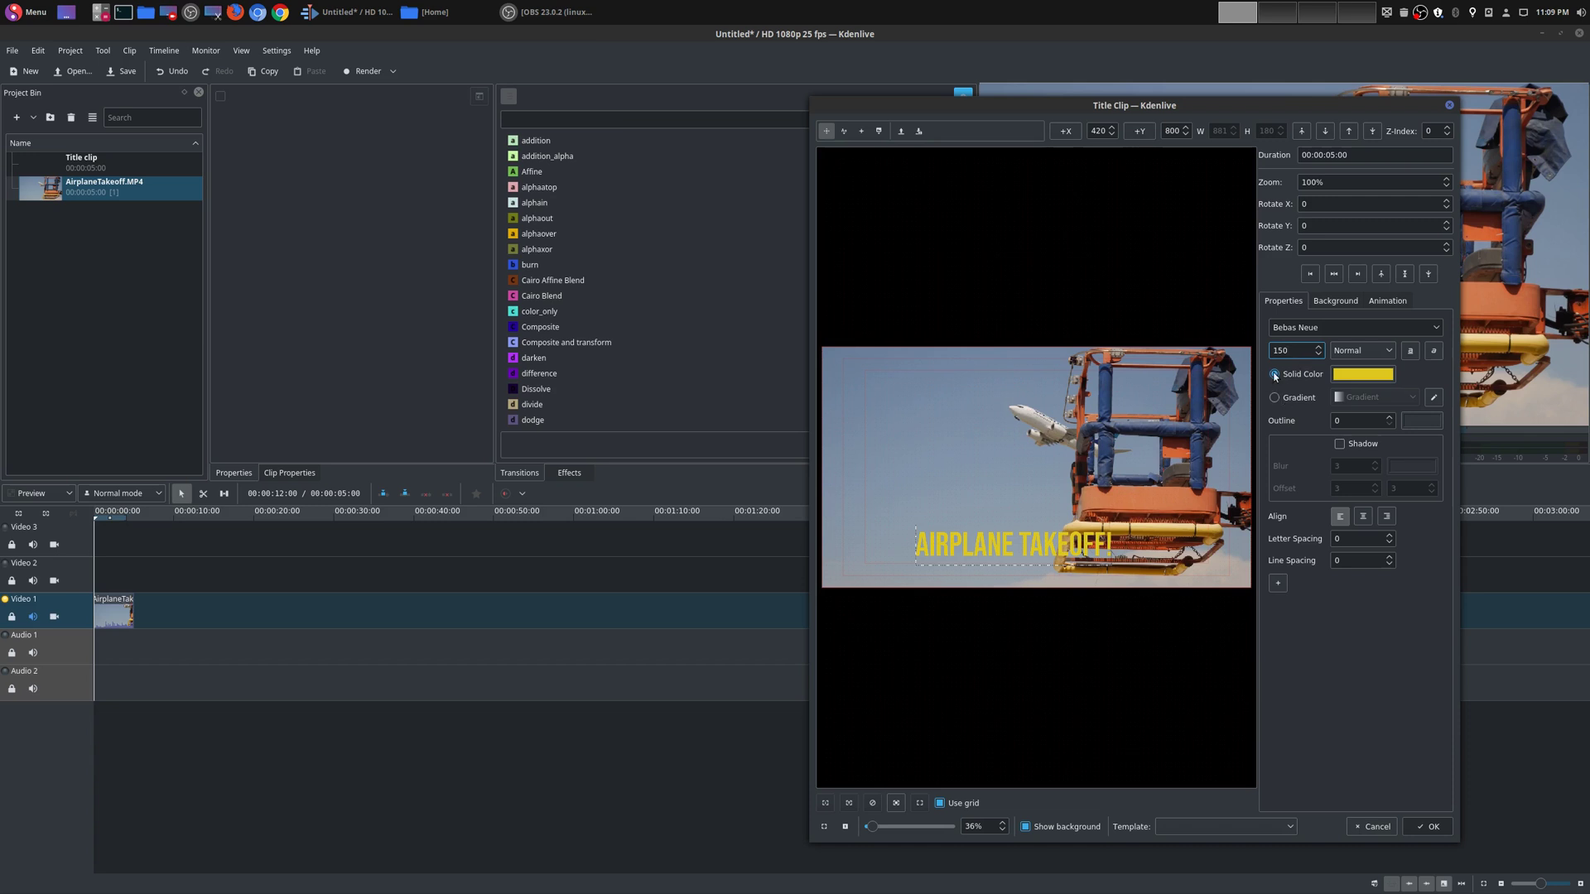
{"action": "left_click", "coordinate": [1421, 327]}
{"action": "left_click", "coordinate": [1438, 328]}
{"action": "scroll", "coordinate": [1447, 386], "scroll_direction": "down", "scroll_amount": 3}
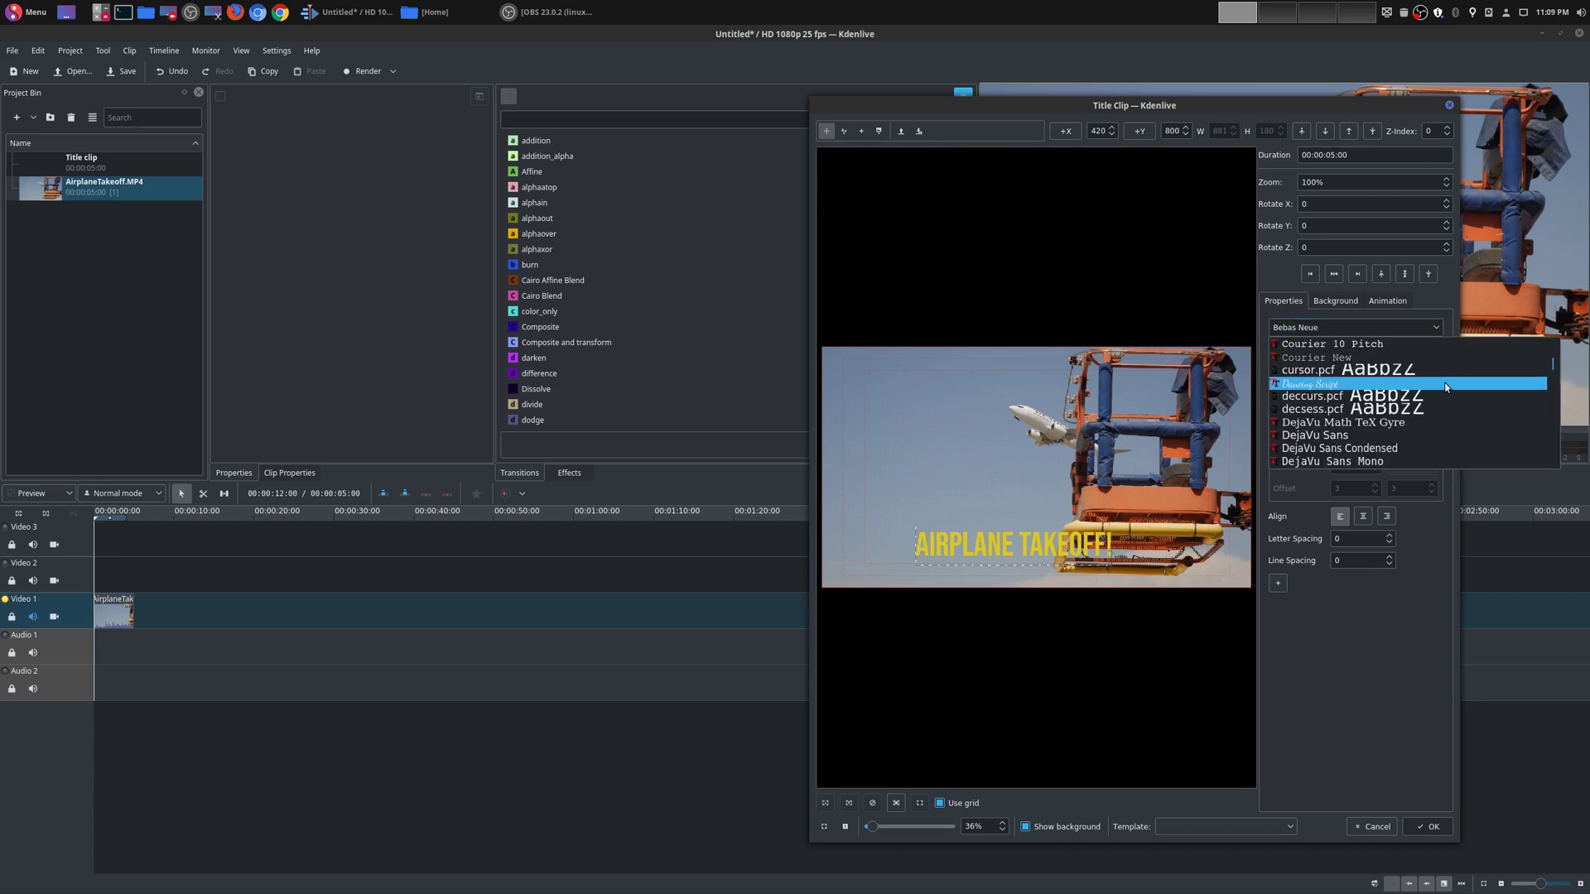
{"action": "scroll", "coordinate": [1446, 386], "scroll_direction": "down", "scroll_amount": 15}
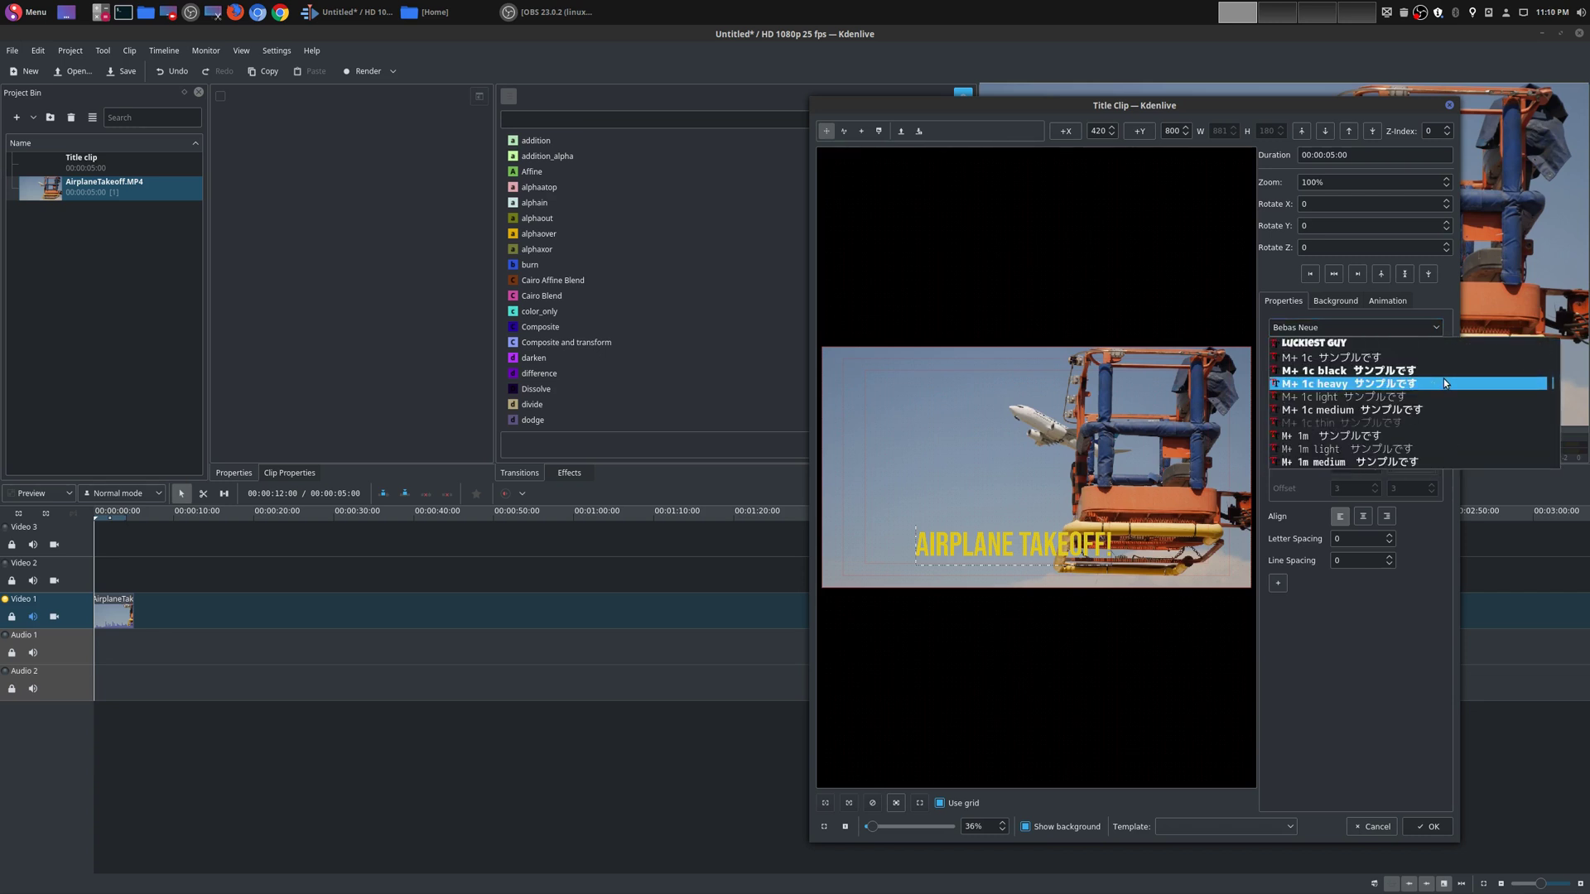
{"action": "left_click", "coordinate": [1359, 330]}
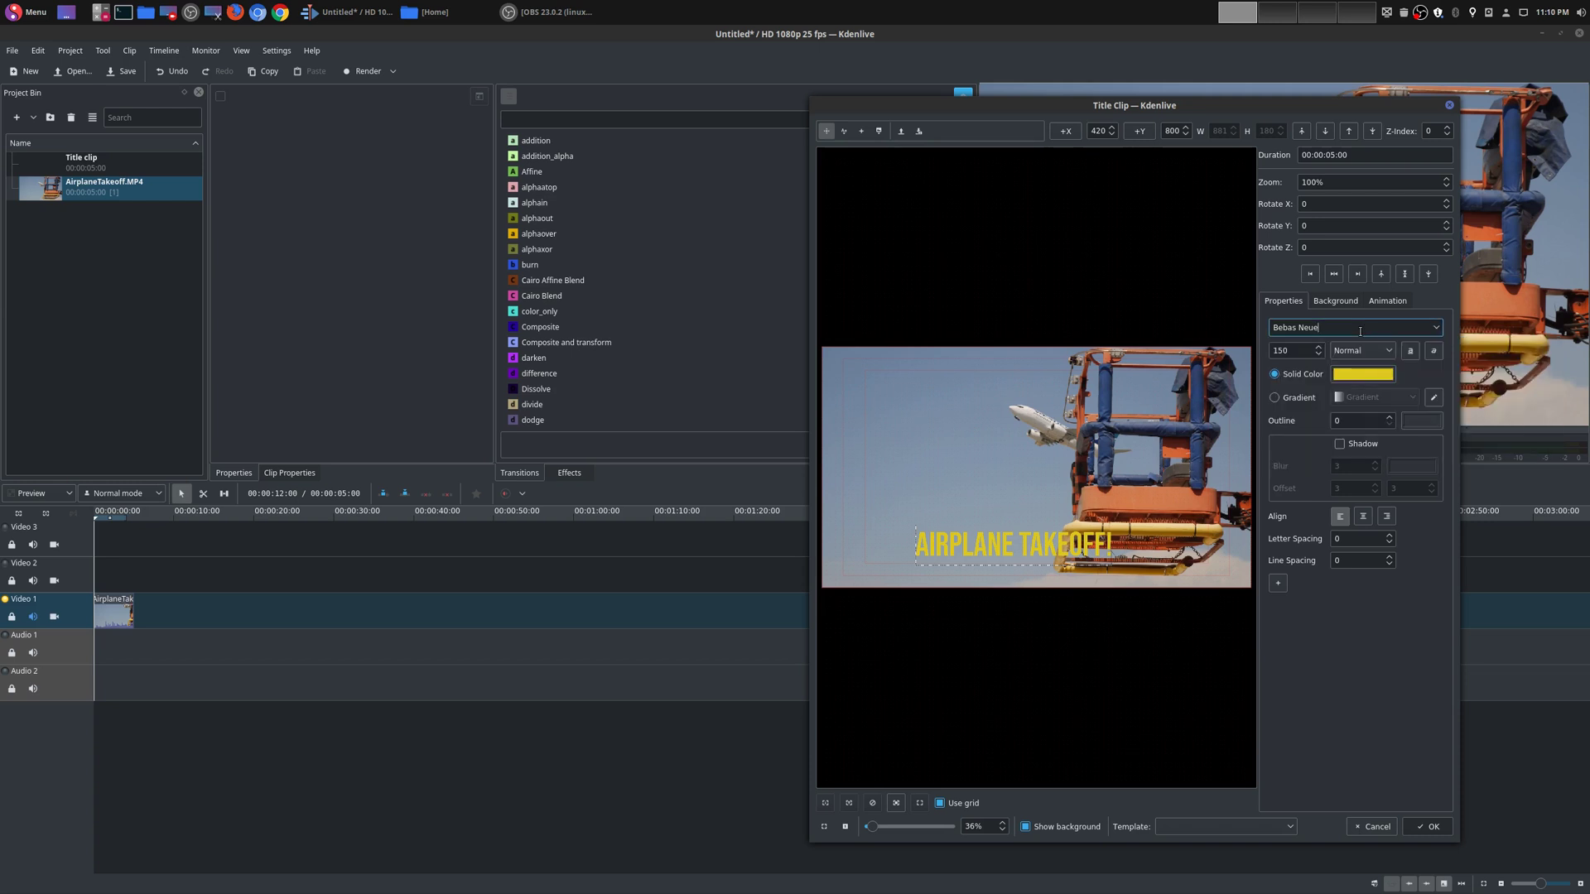
Step: Clear the partial text selection and finish editing the title text
{"action": "left_click_drag", "start_coordinate": [1111, 540], "coordinate": [1060, 539]}
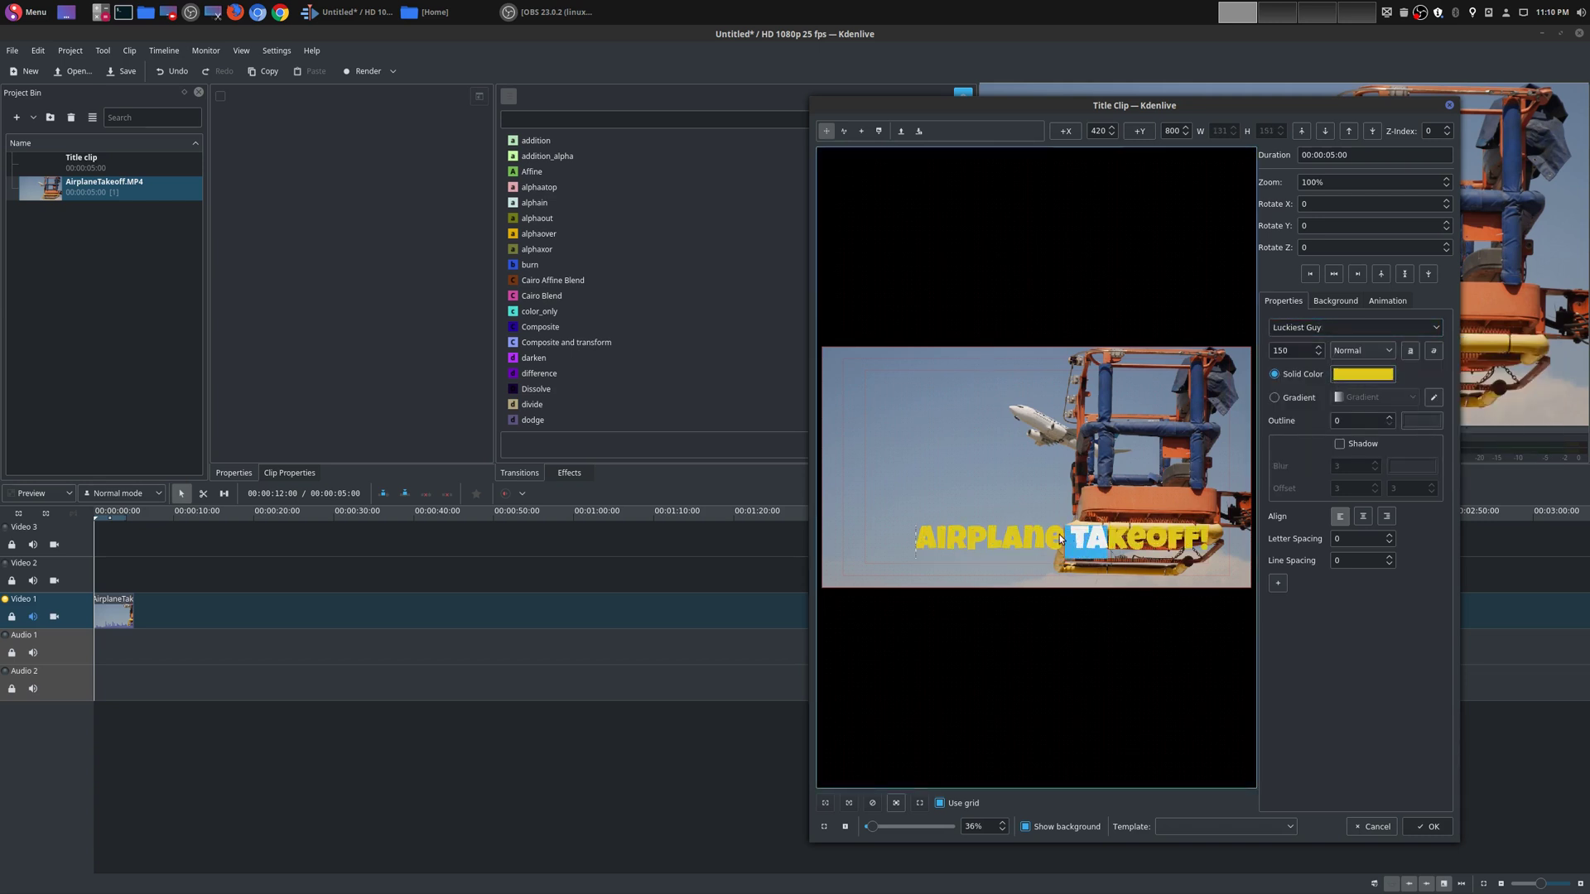
{"action": "left_click", "coordinate": [996, 565]}
{"action": "left_click", "coordinate": [949, 471]}
Step: Move the title text to X 380, Y 760 in the lower right of the frame
{"action": "left_click_drag", "start_coordinate": [1007, 539], "coordinate": [958, 439]}
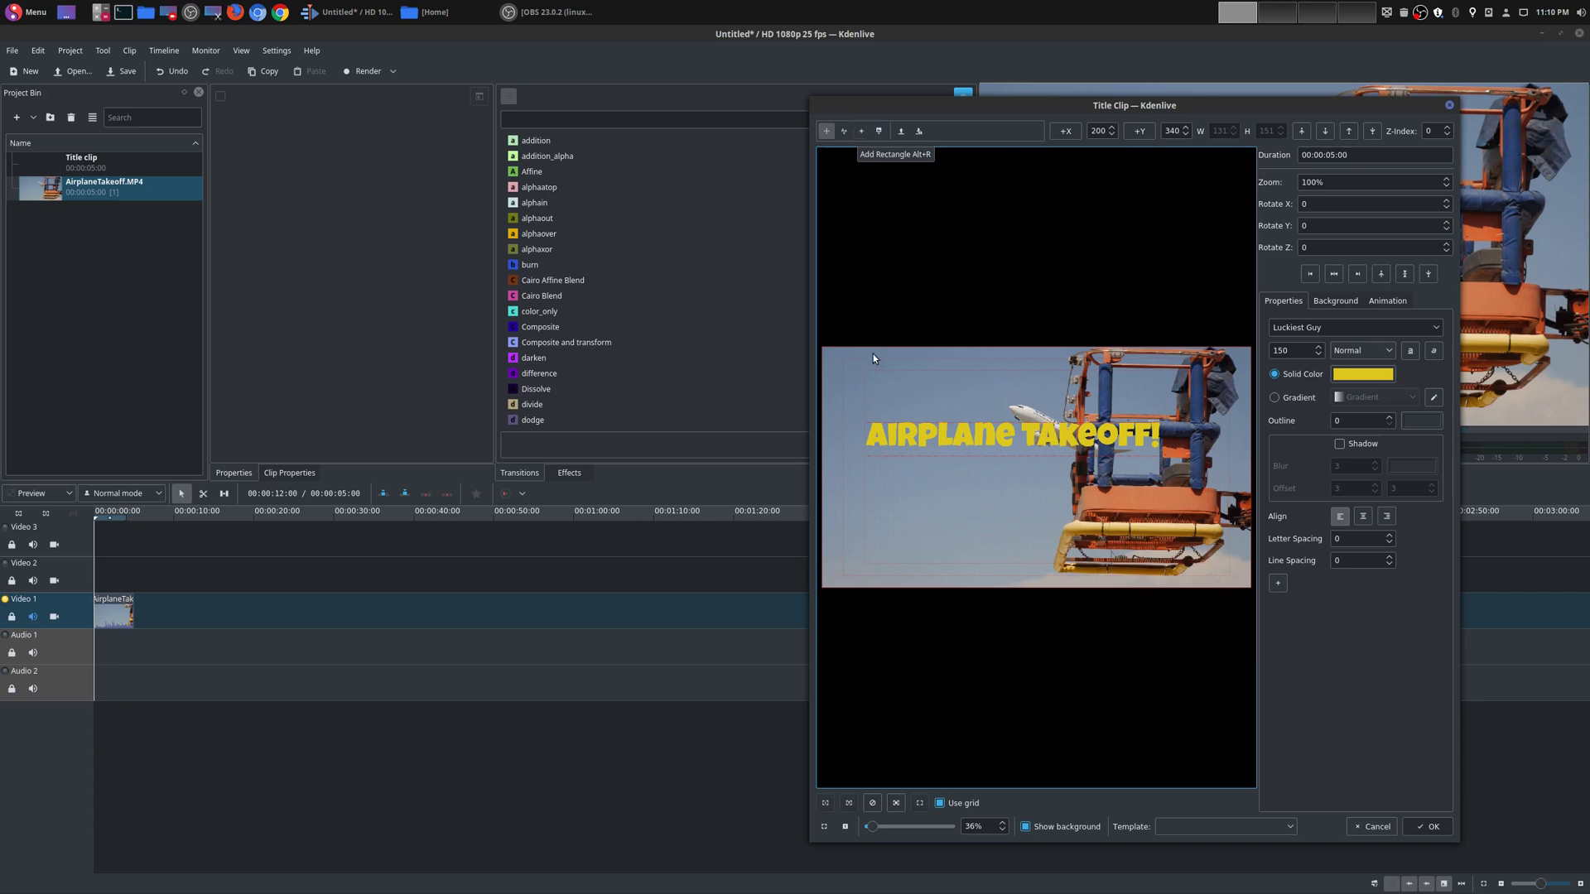
{"action": "left_click", "coordinate": [824, 828]}
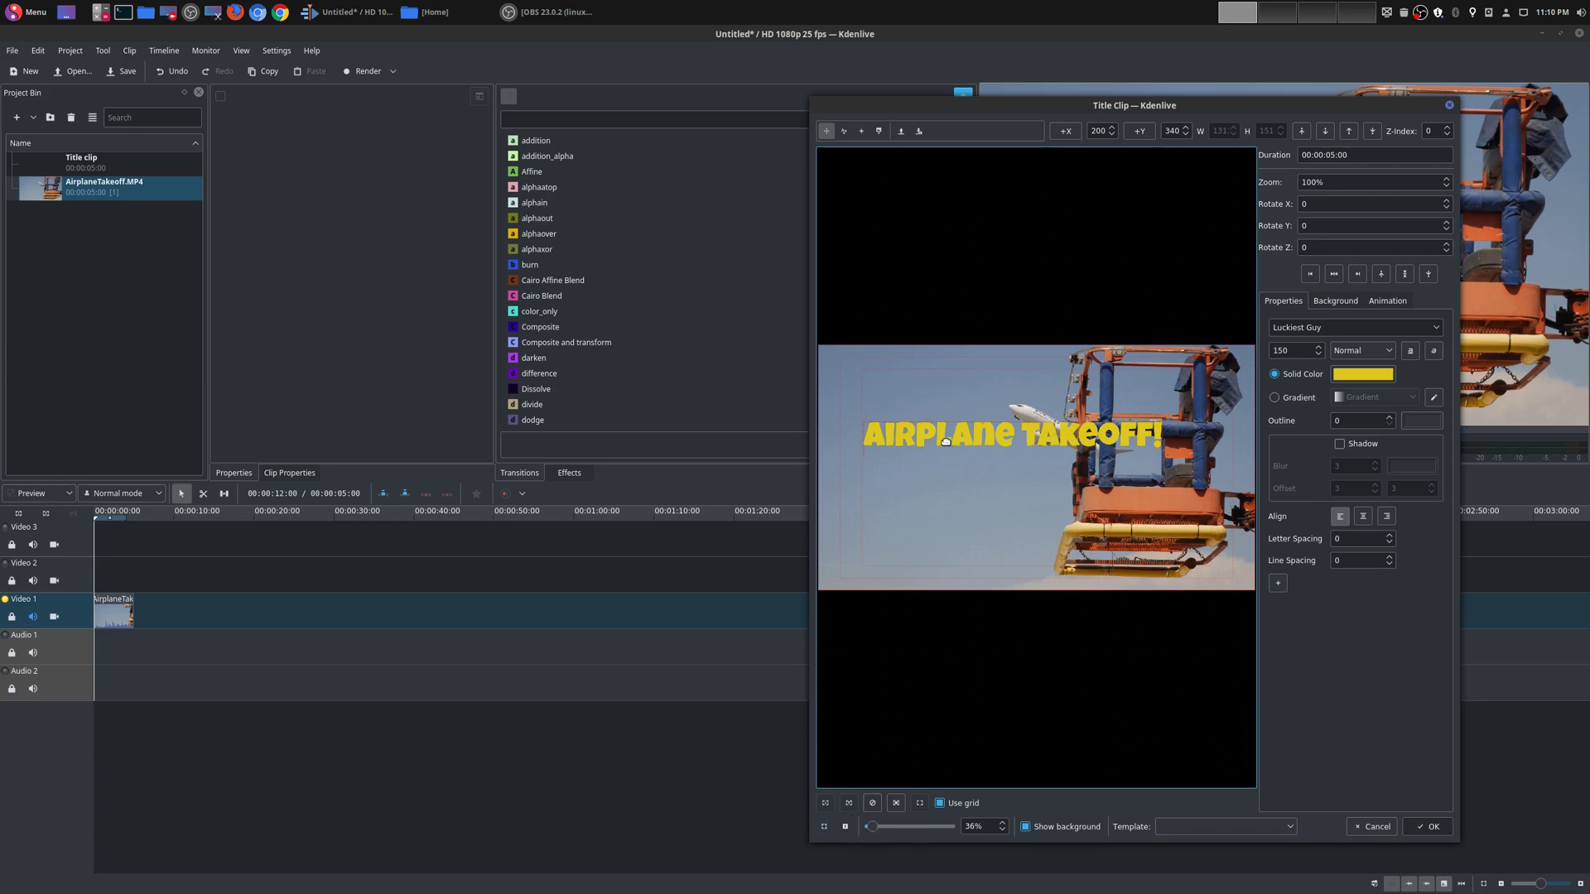
{"action": "left_click_drag", "start_coordinate": [946, 441], "coordinate": [988, 545]}
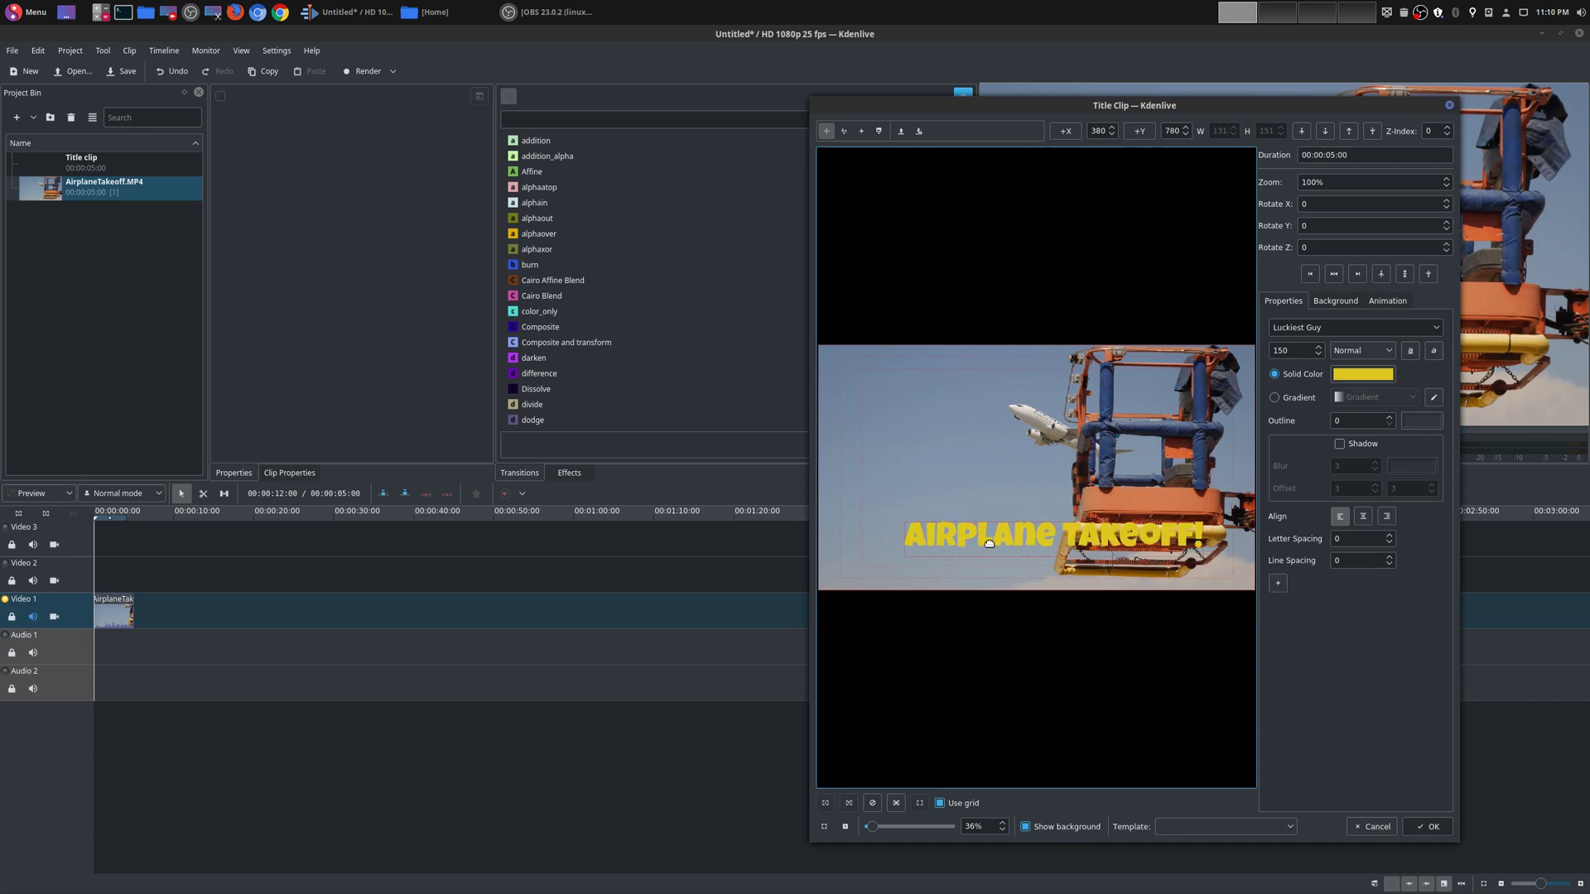
Step: Fill the title text with a red-to-black gradient
{"action": "left_click", "coordinate": [1272, 397]}
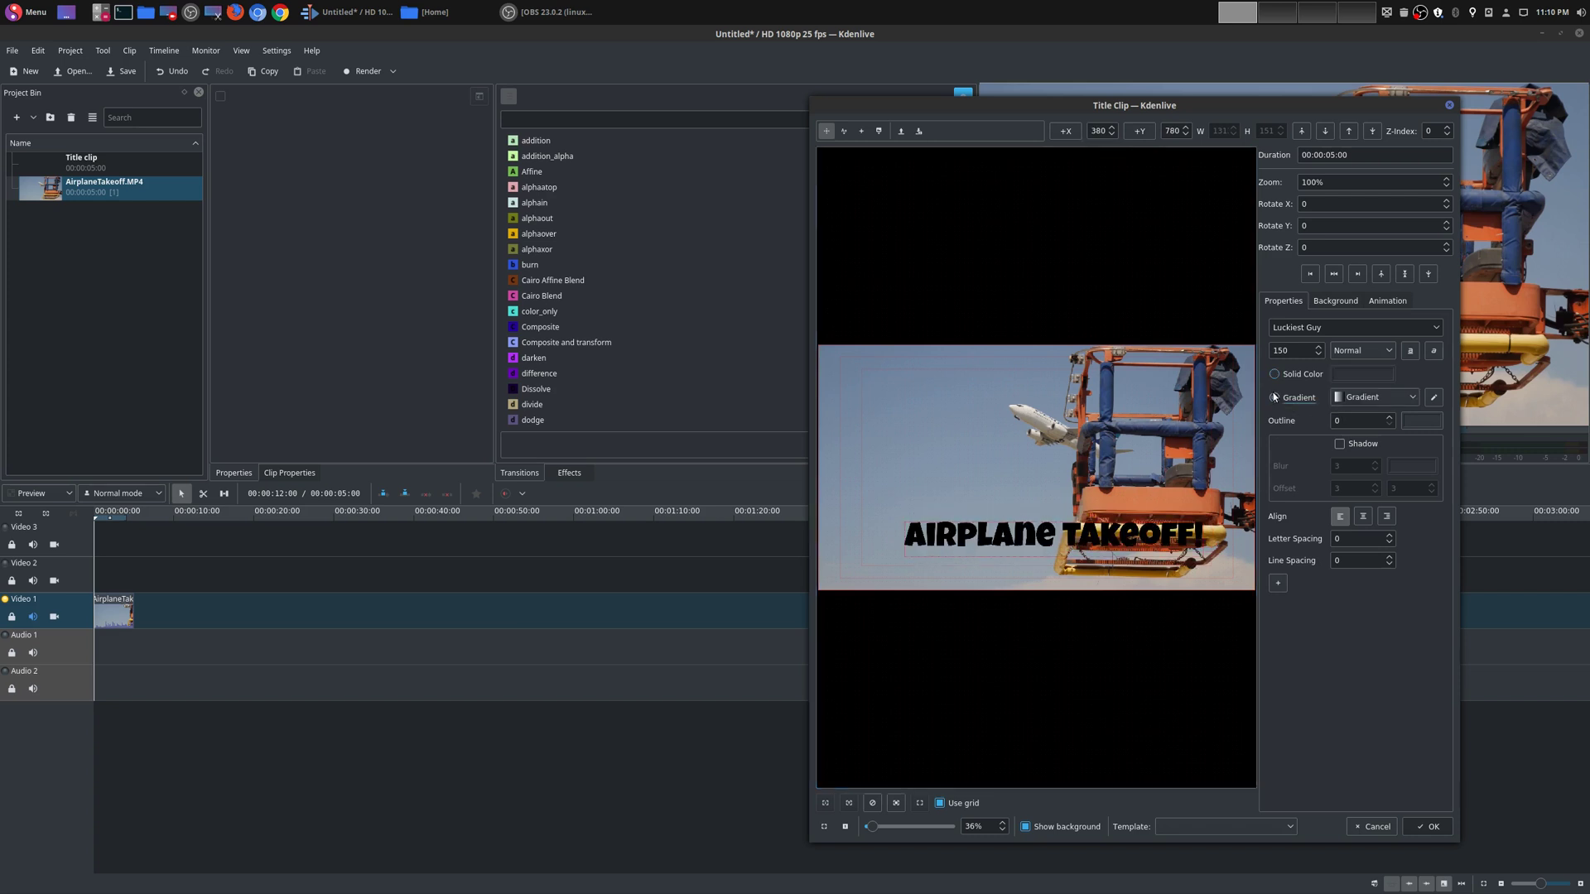
{"action": "left_click", "coordinate": [1390, 399]}
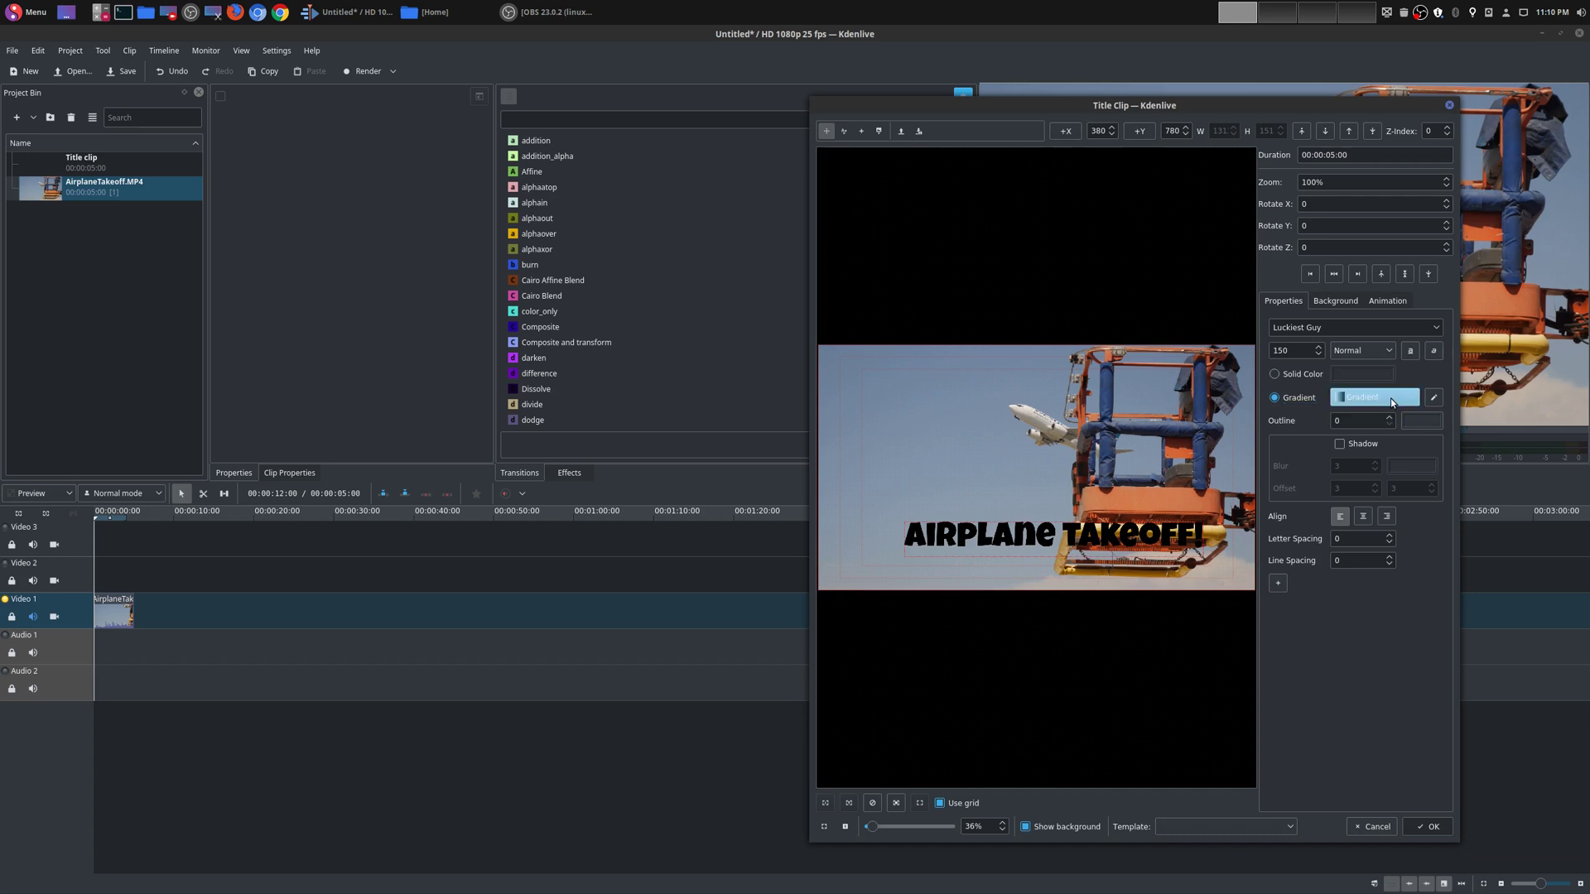
{"action": "left_click", "coordinate": [1434, 400]}
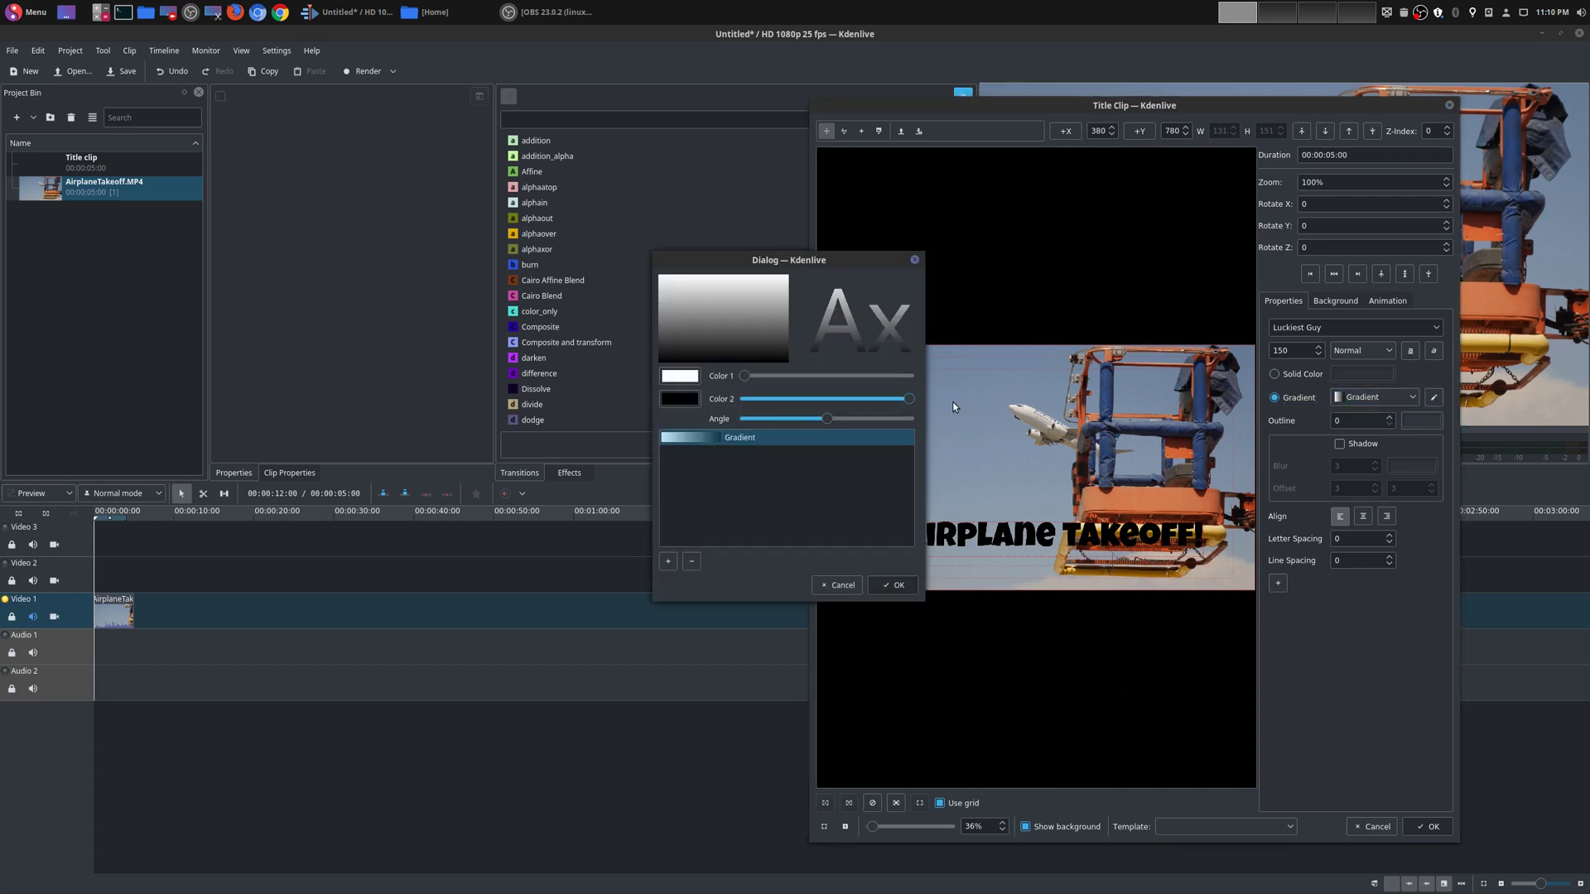
{"action": "left_click", "coordinate": [689, 380]}
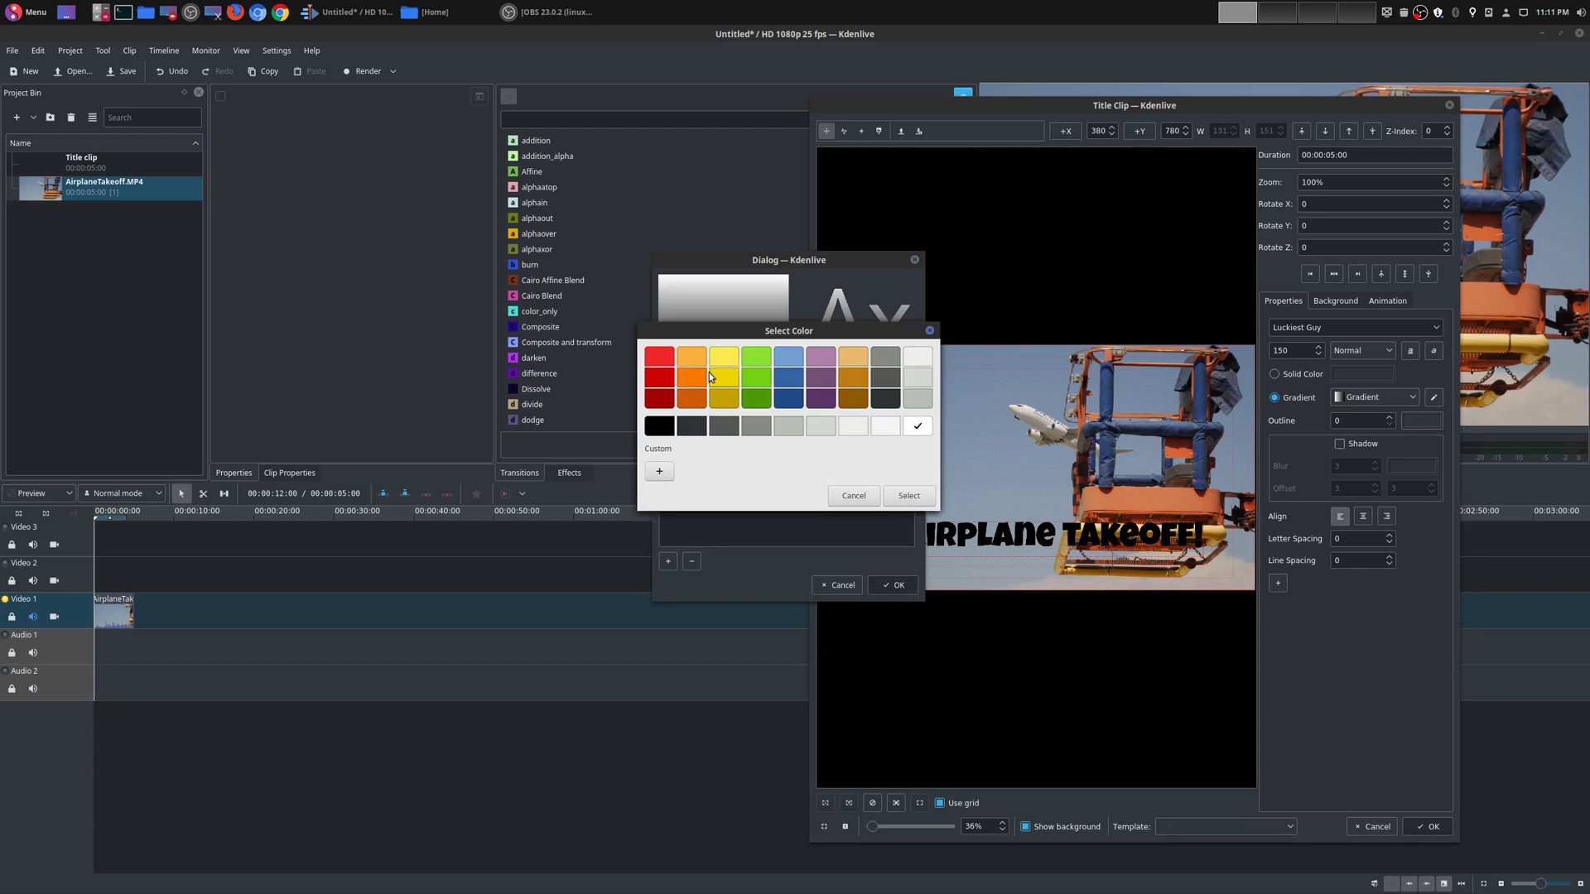
{"action": "left_click", "coordinate": [663, 361]}
{"action": "left_click", "coordinate": [905, 496]}
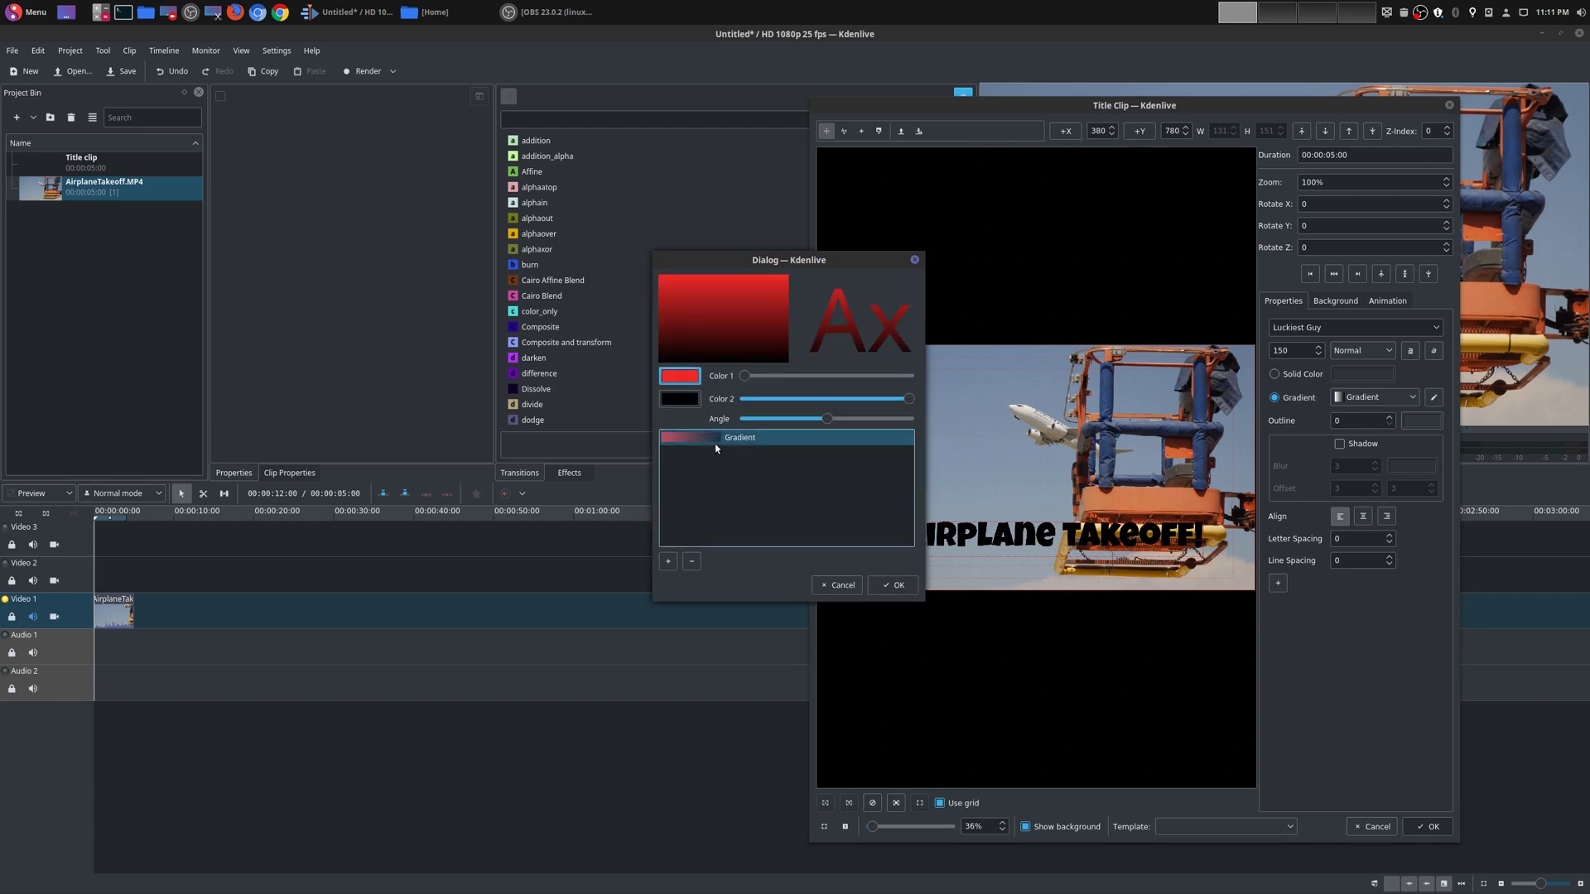
{"action": "left_click", "coordinate": [893, 585]}
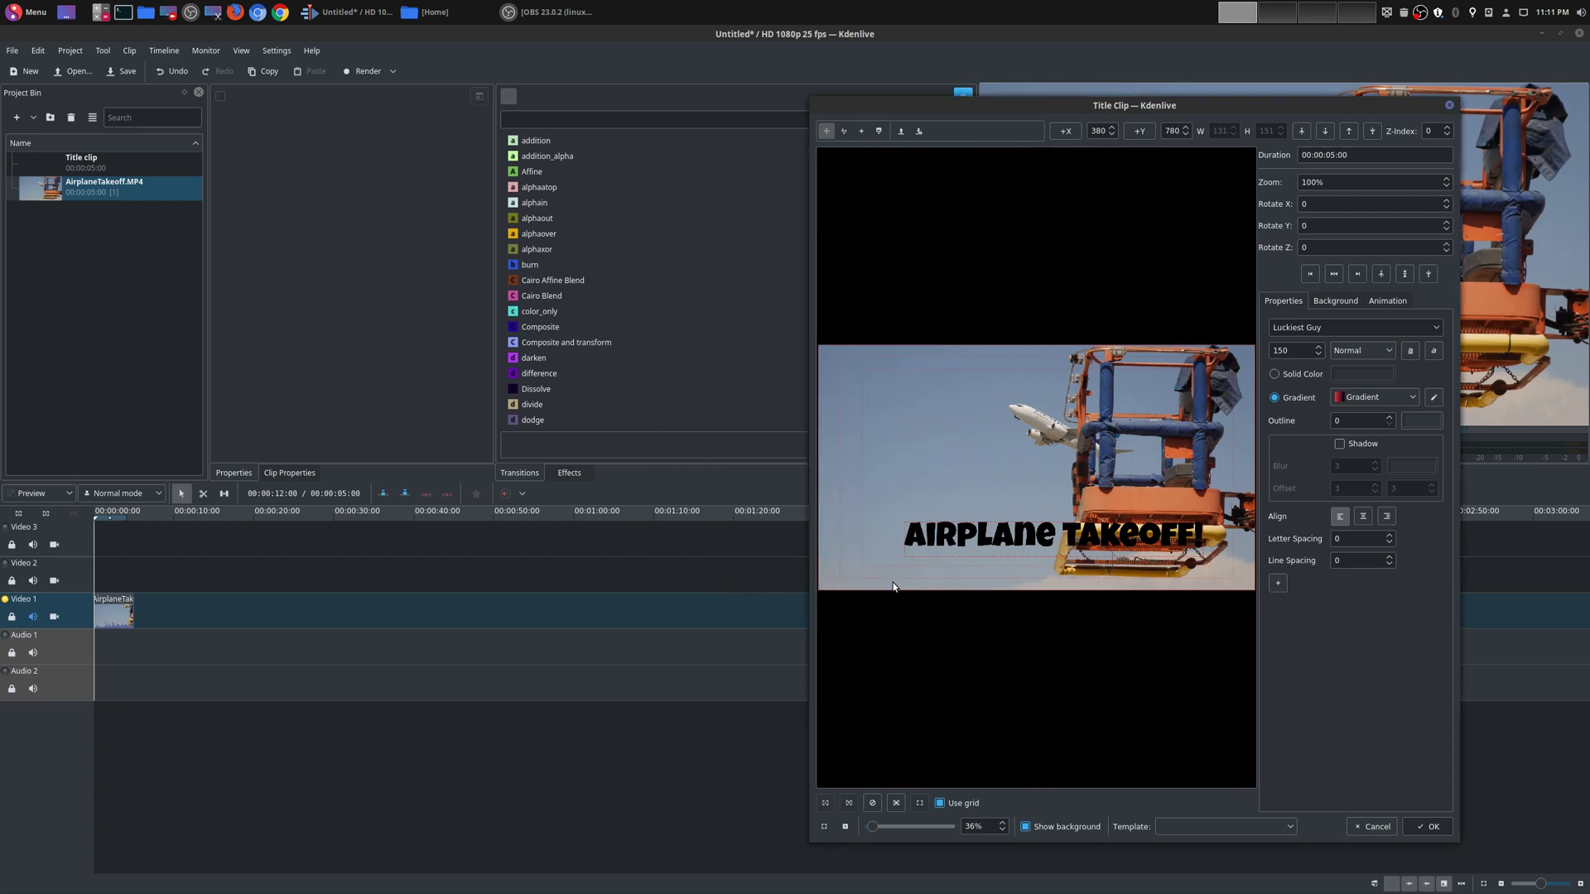
Step: Change the gradient's second colour, then switch the text to a solid yellow fill
{"action": "left_click", "coordinate": [1370, 398]}
{"action": "left_click", "coordinate": [1433, 401]}
{"action": "left_click", "coordinate": [1433, 398]}
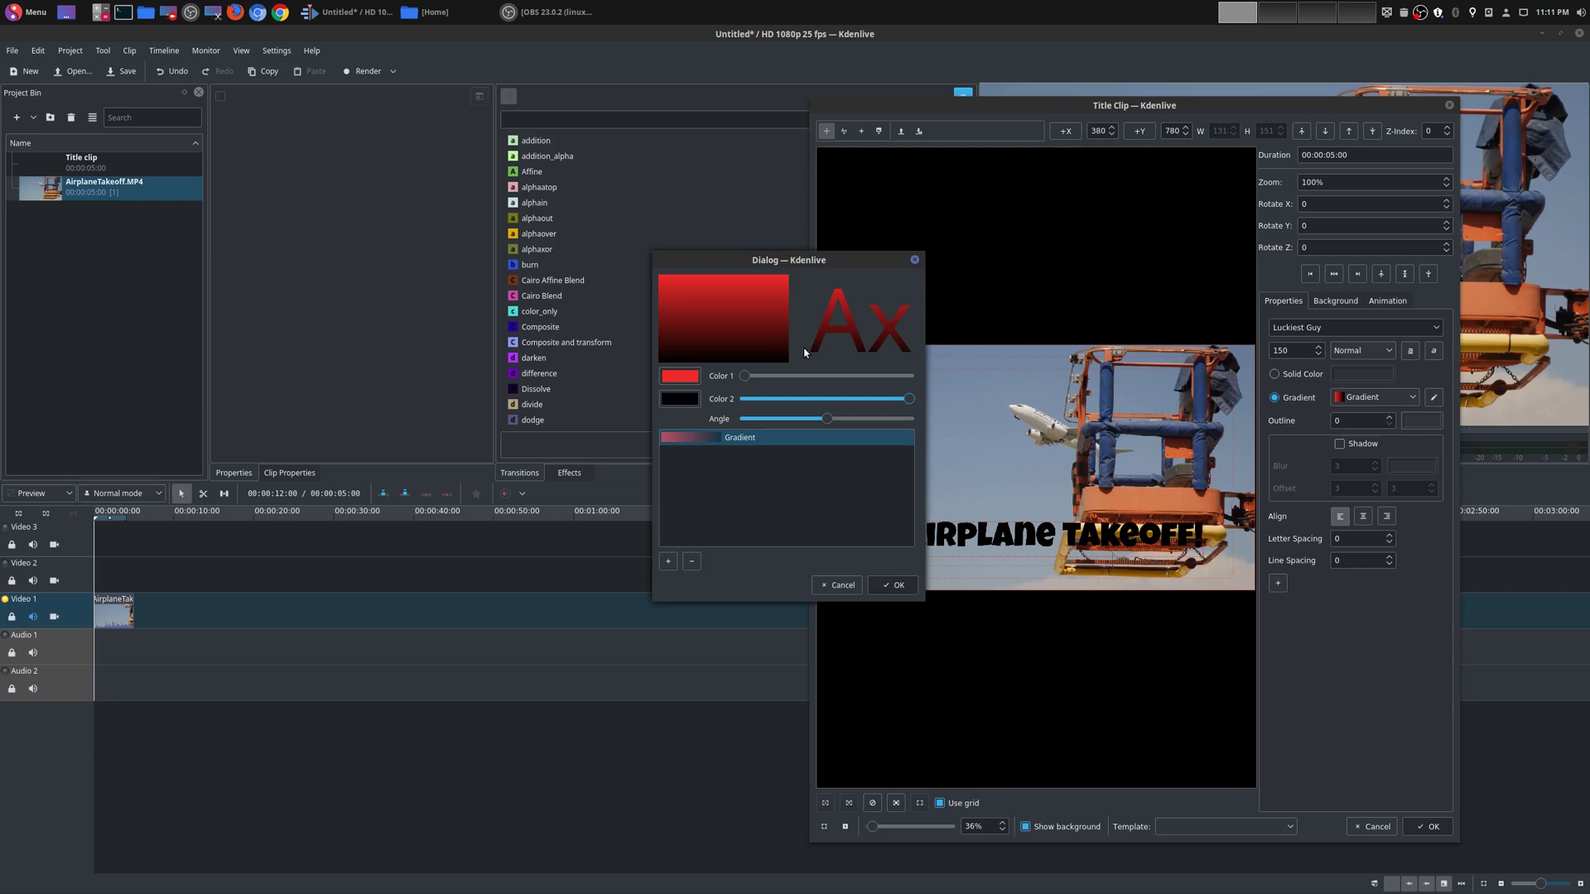
{"action": "left_click", "coordinate": [685, 402]}
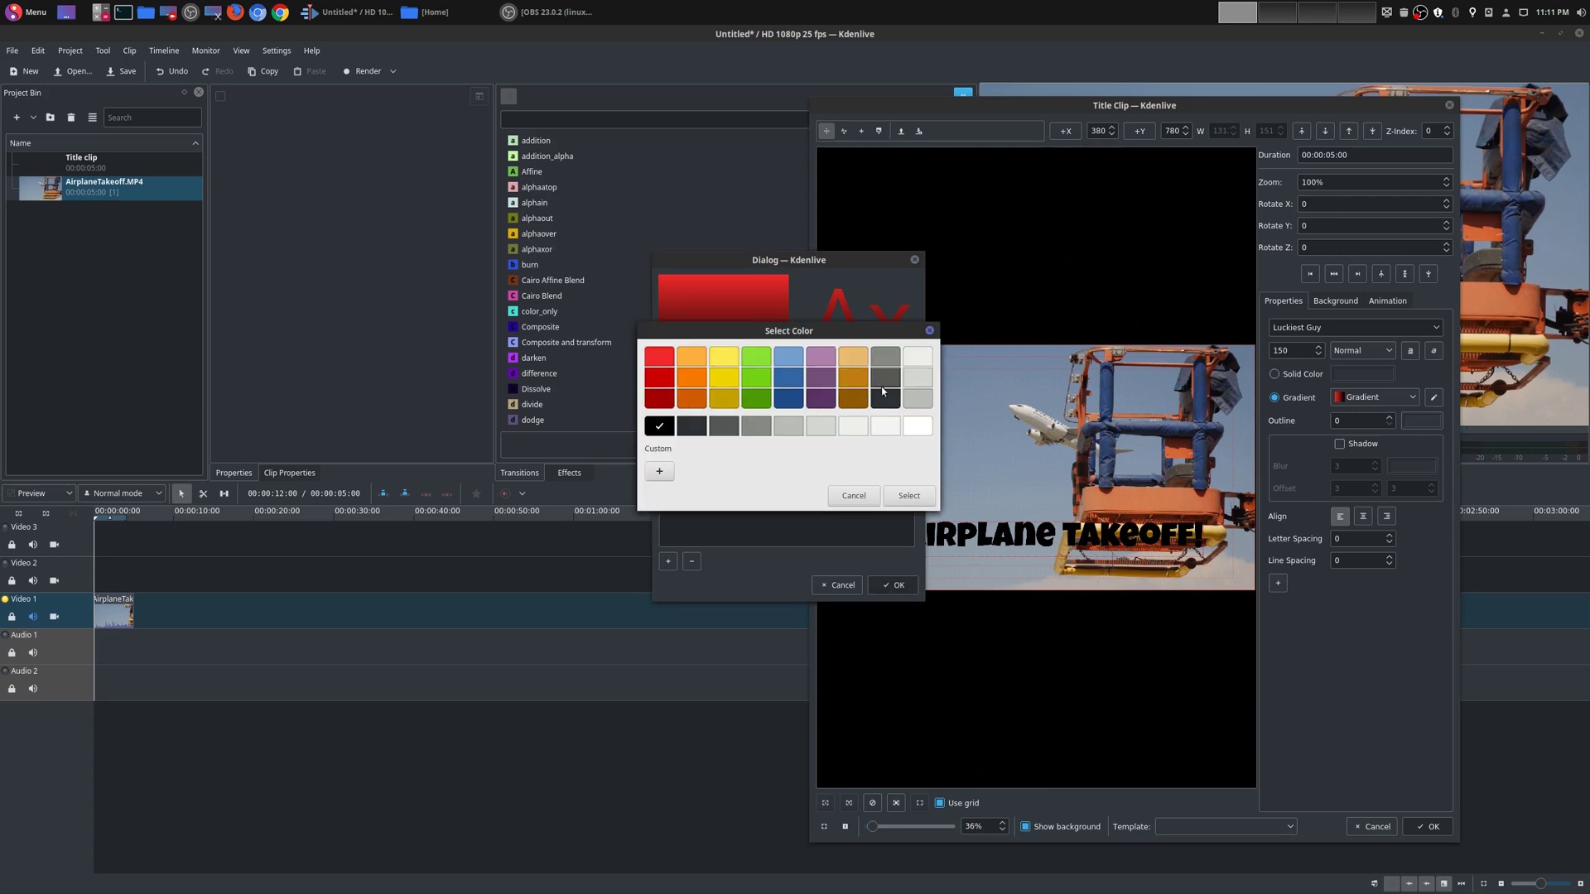
{"action": "left_click", "coordinate": [909, 495]}
{"action": "left_click", "coordinate": [898, 585]}
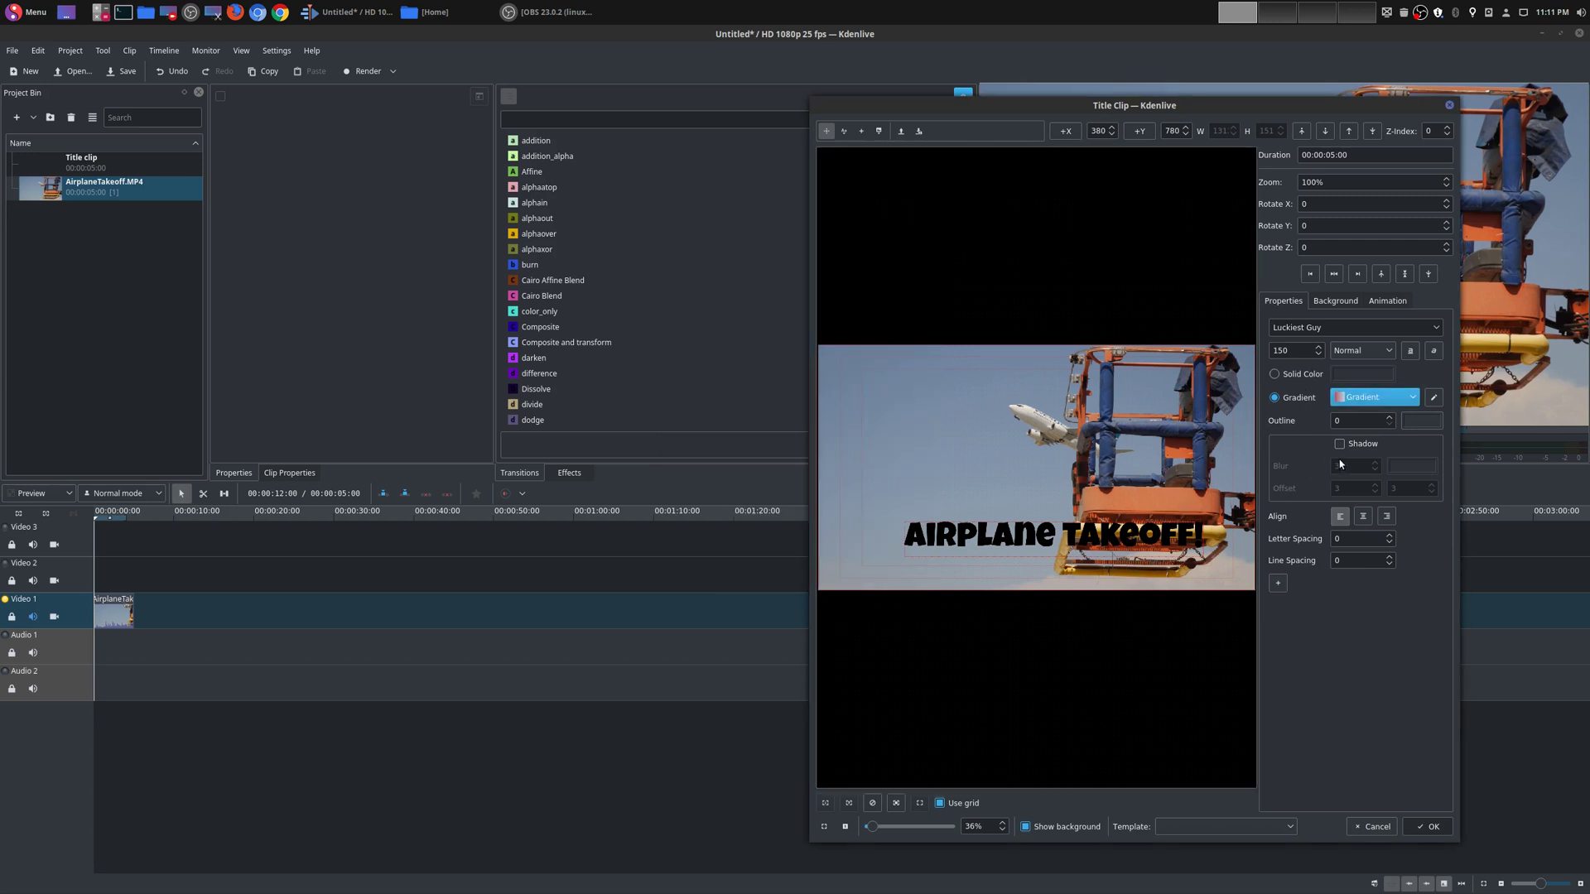
{"action": "left_click", "coordinate": [1302, 375]}
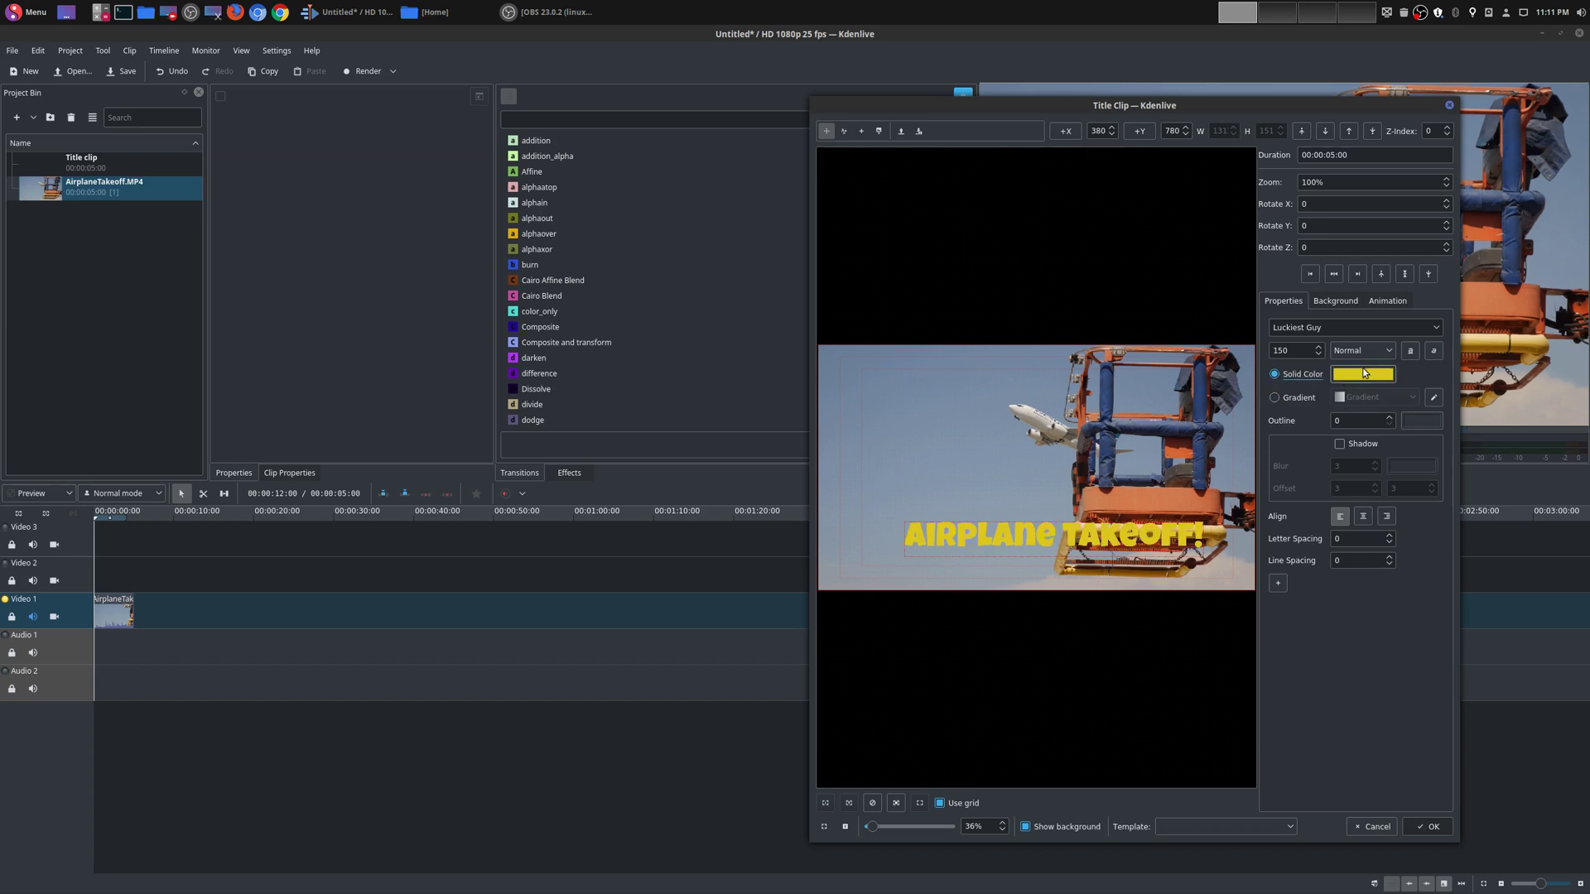
Step: Give the title text a drop shadow, outline width 7 and centred alignment
{"action": "left_click", "coordinate": [1341, 445]}
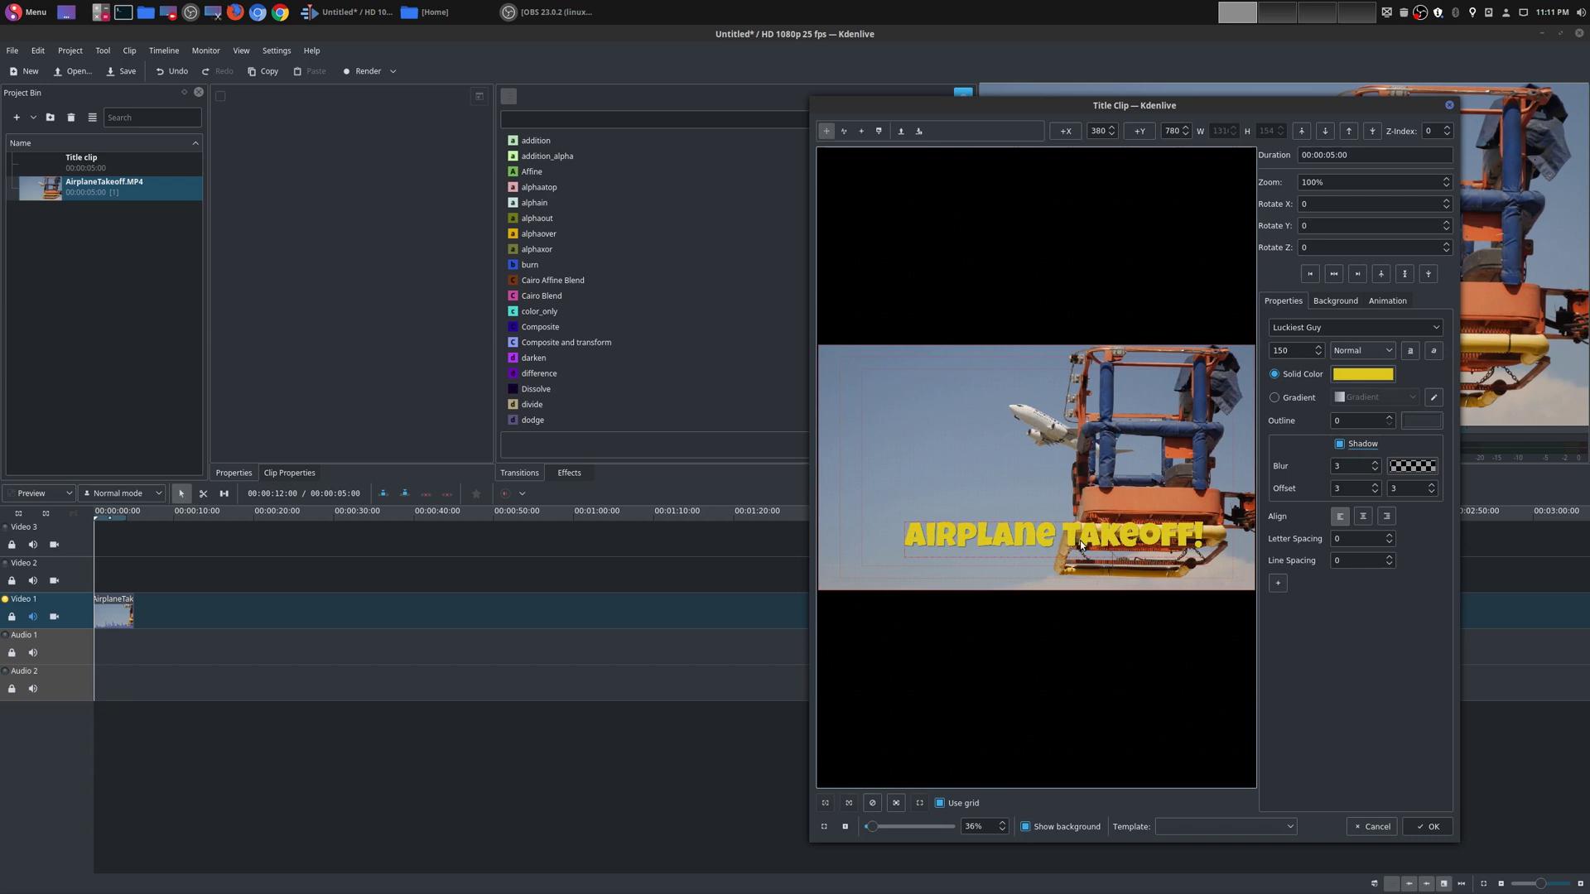
{"action": "left_click", "coordinate": [1391, 421]}
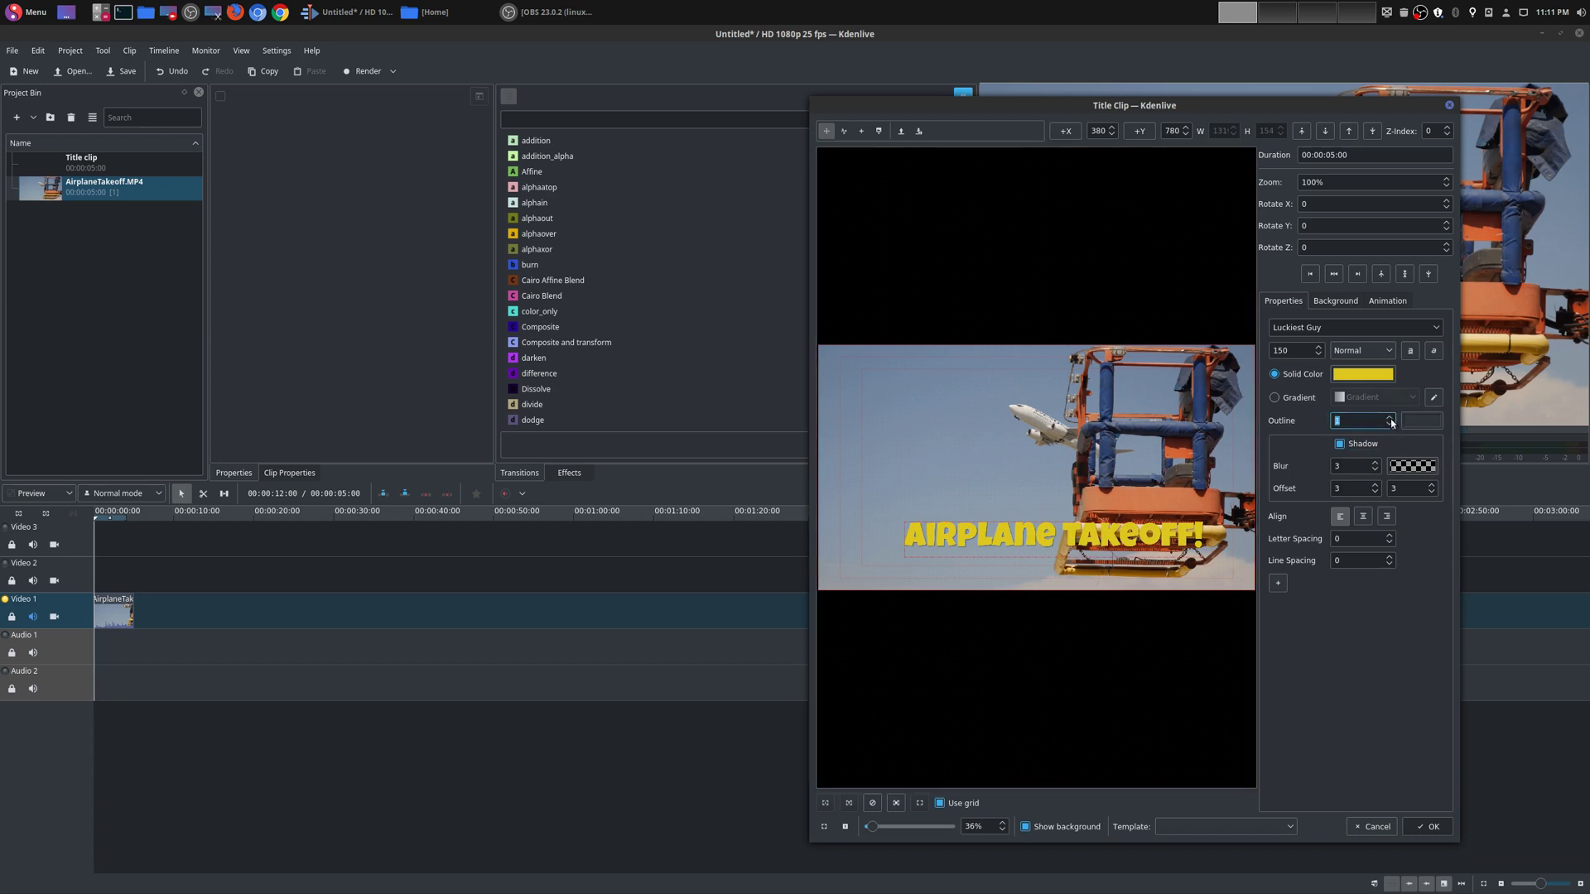
{"action": "scroll", "coordinate": [1391, 421], "scroll_direction": "up", "scroll_amount": 6}
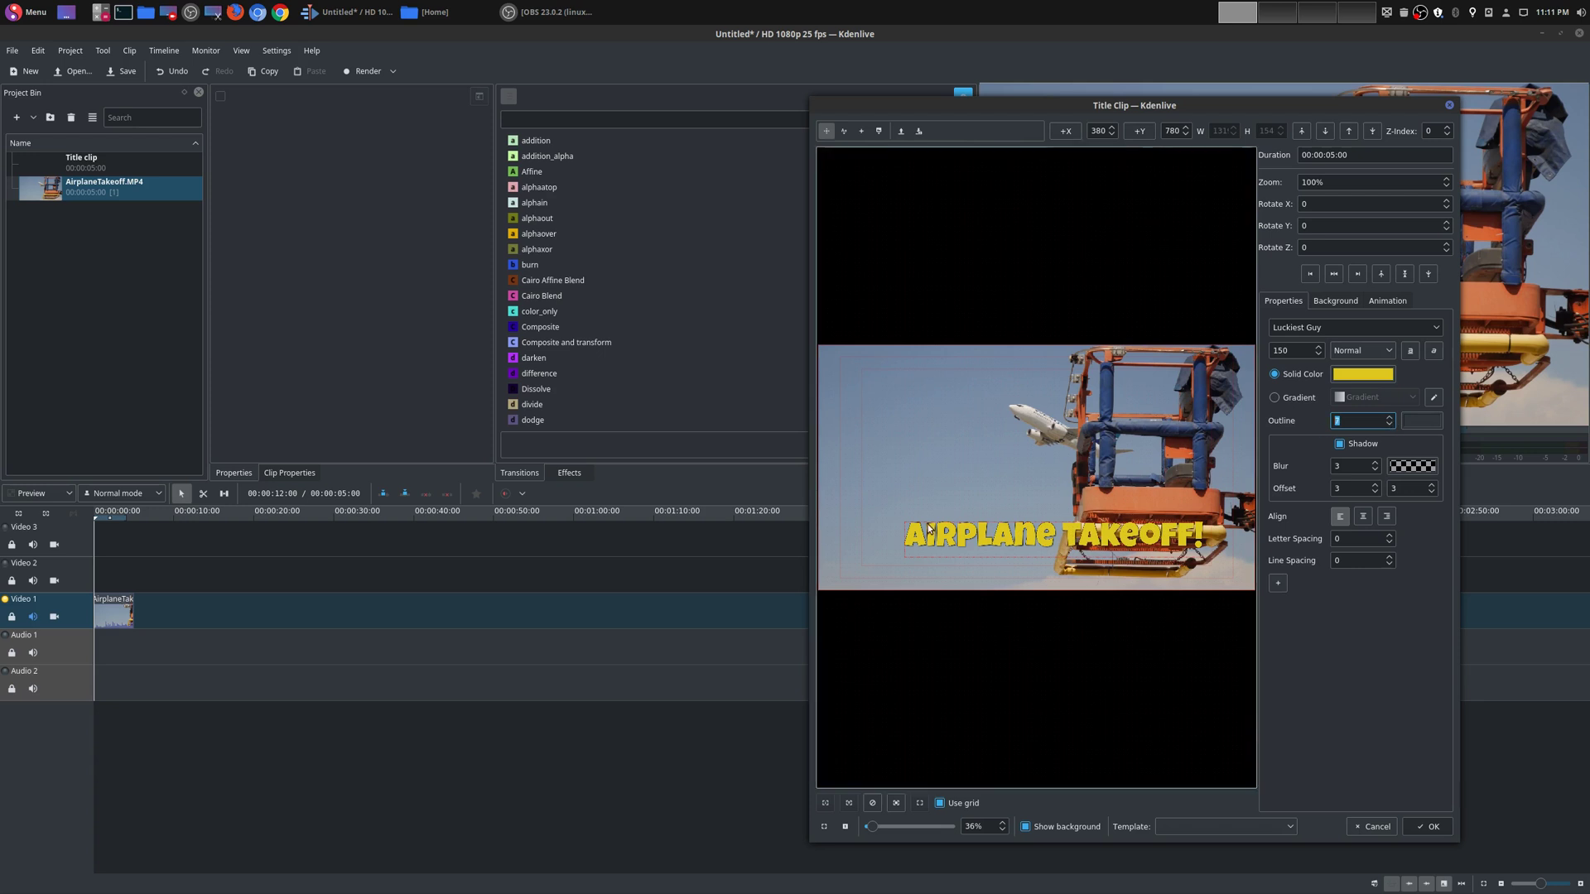
{"action": "left_click", "coordinate": [922, 488]}
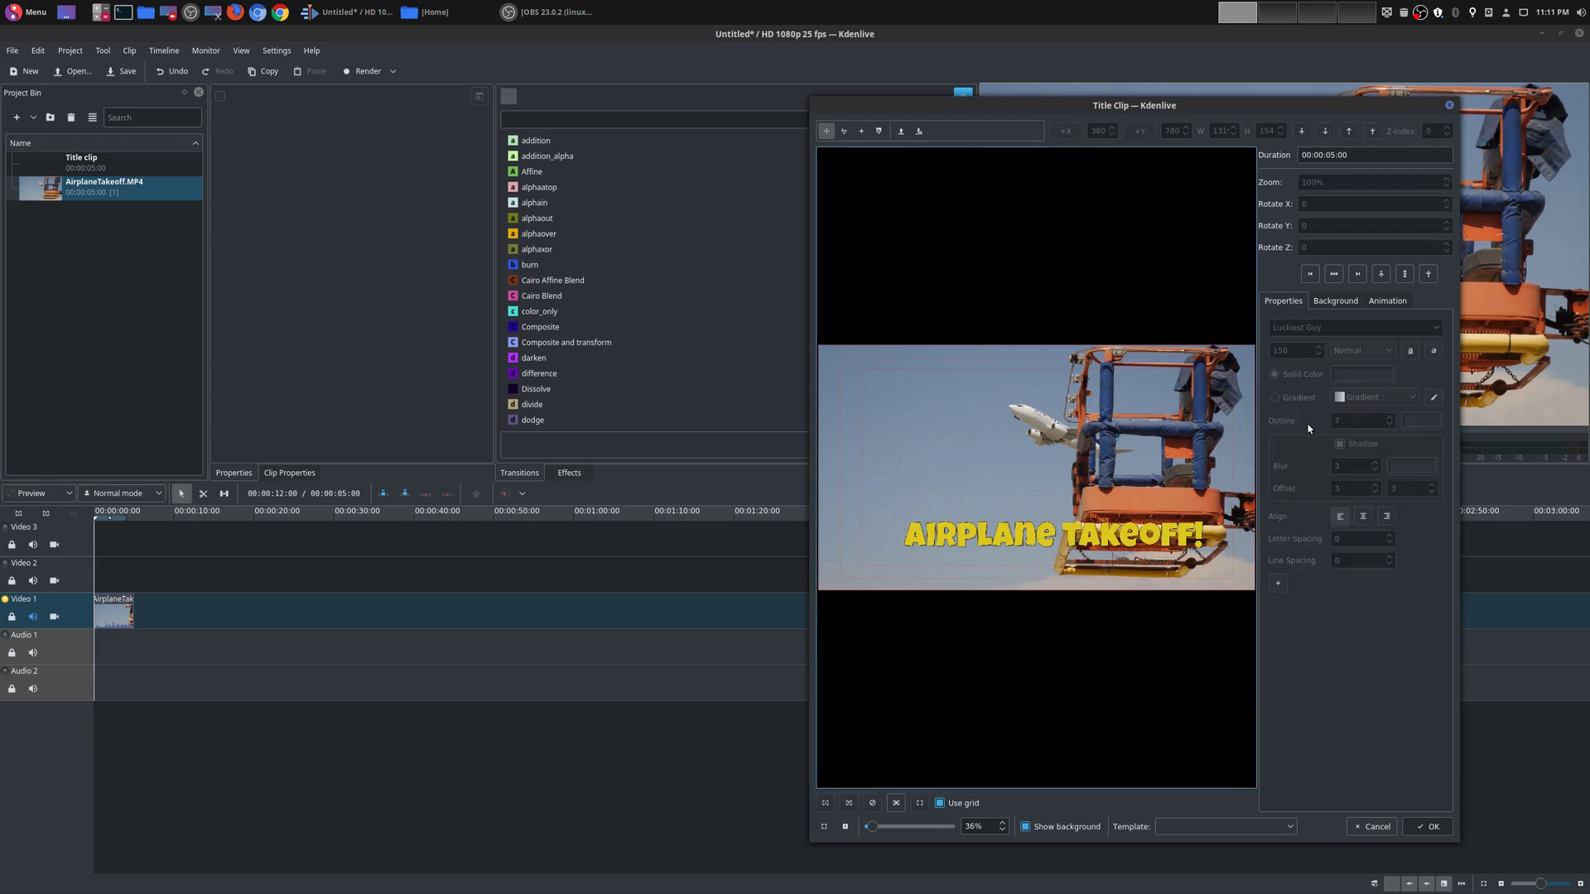
{"action": "left_click", "coordinate": [1112, 550]}
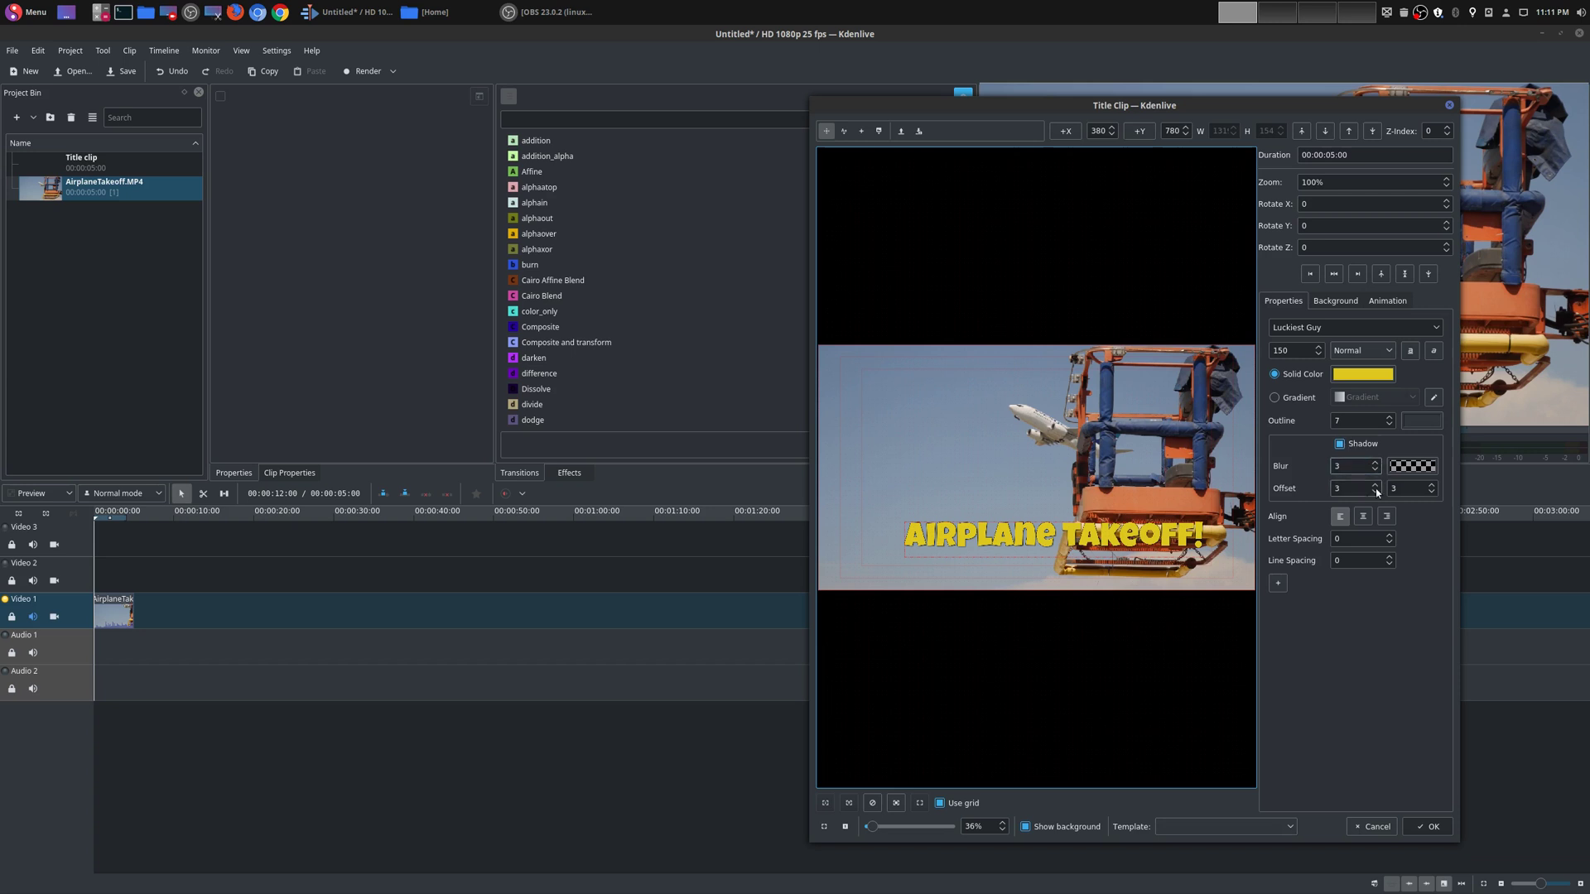
{"action": "left_click", "coordinate": [1362, 517]}
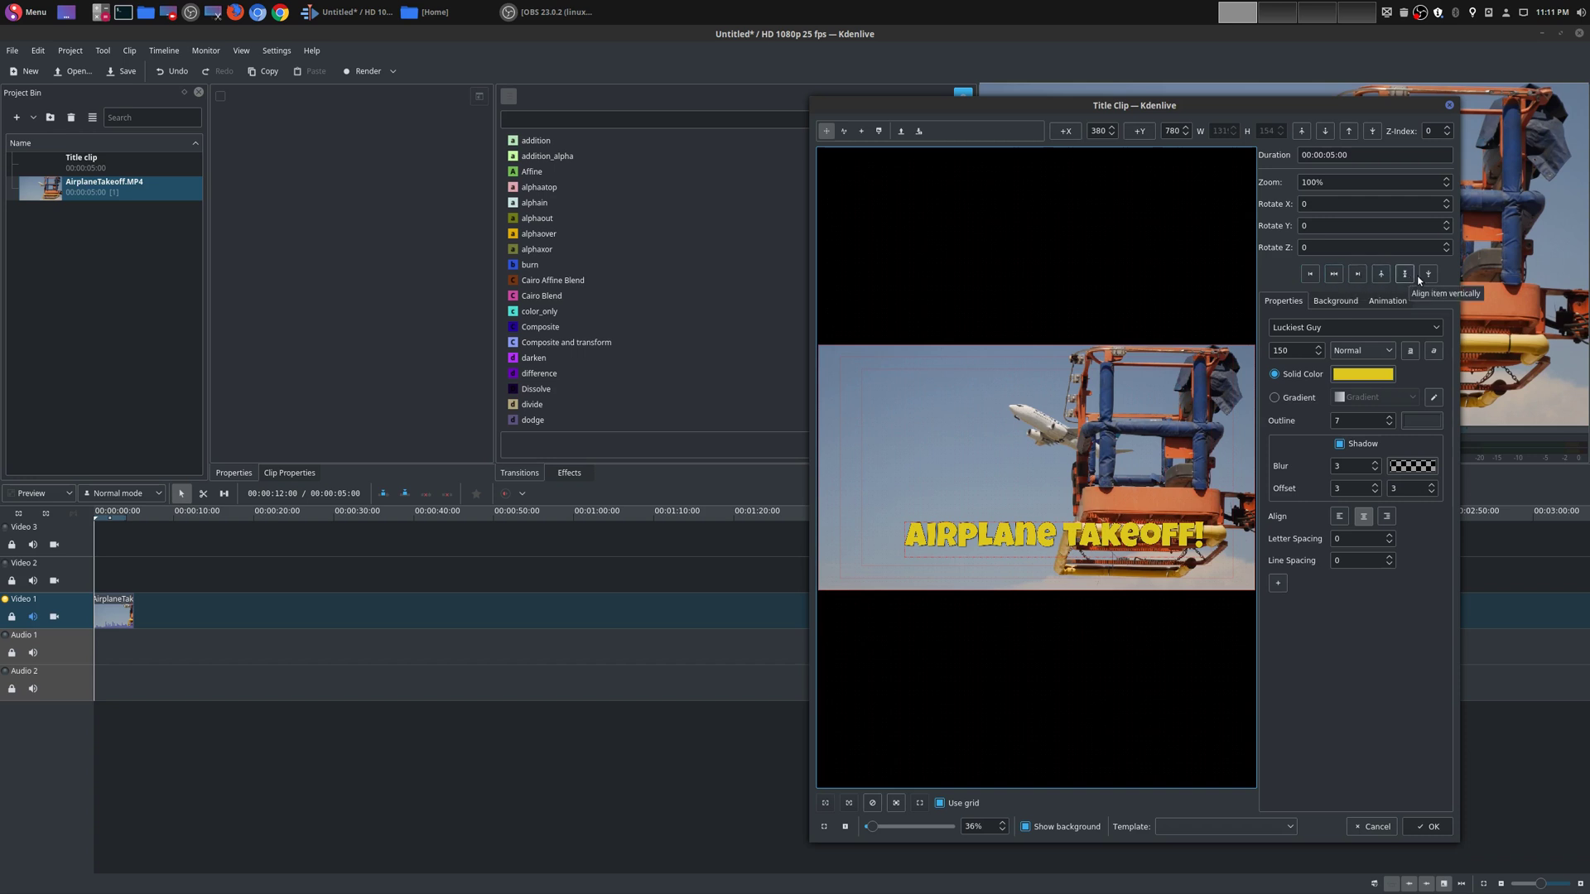
Step: Centre the title horizontally in the frame and make it bold, leaving italic off
{"action": "left_click", "coordinate": [1335, 273]}
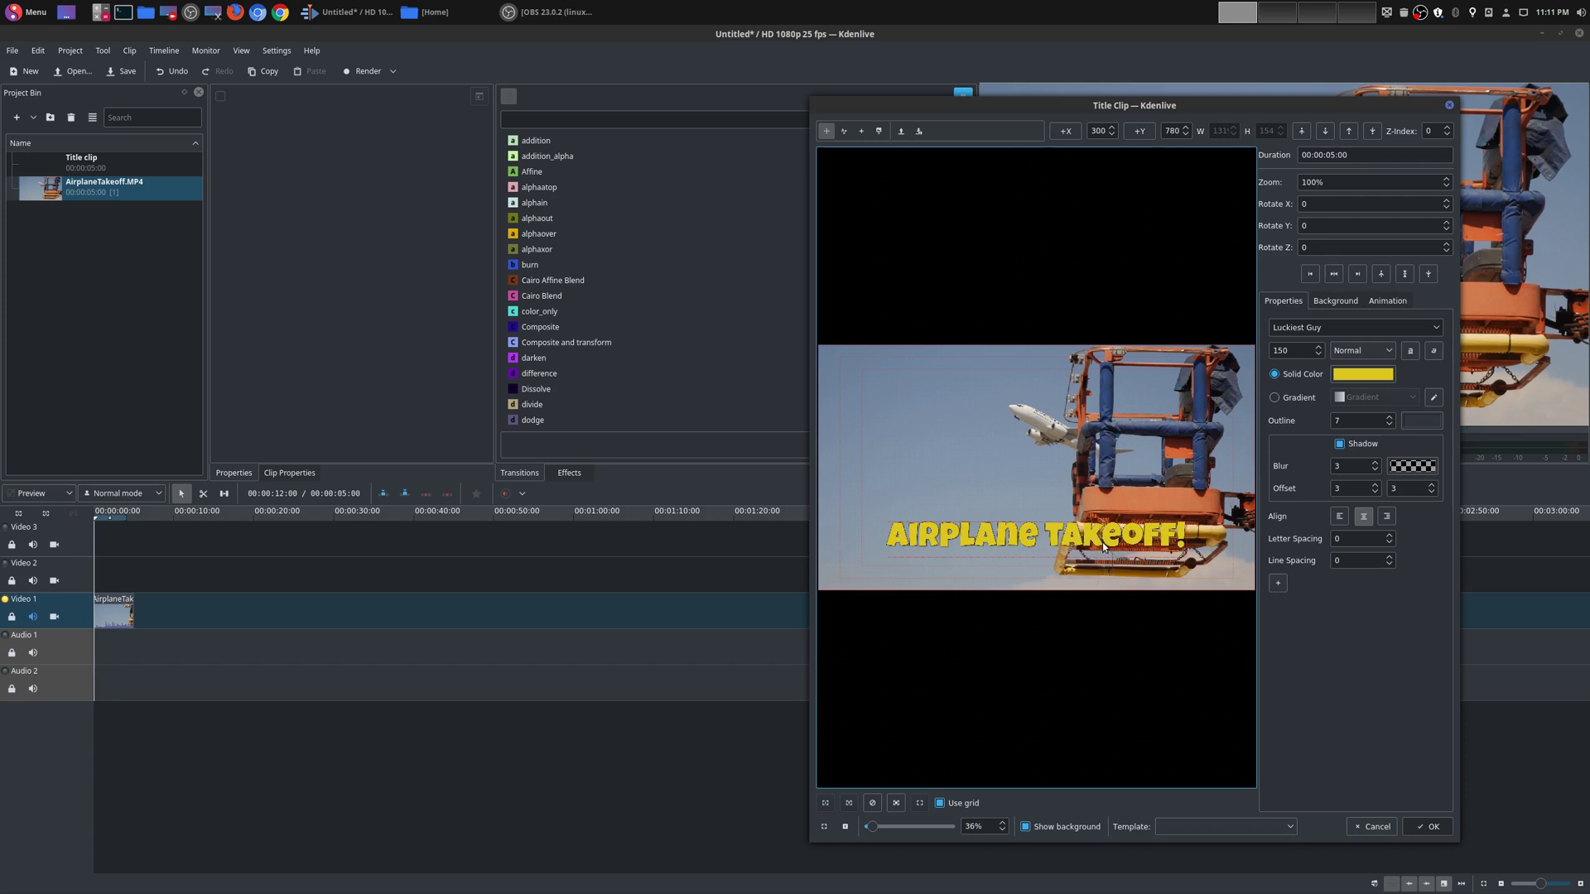
{"action": "left_click", "coordinate": [1409, 355]}
{"action": "left_click", "coordinate": [1432, 352]}
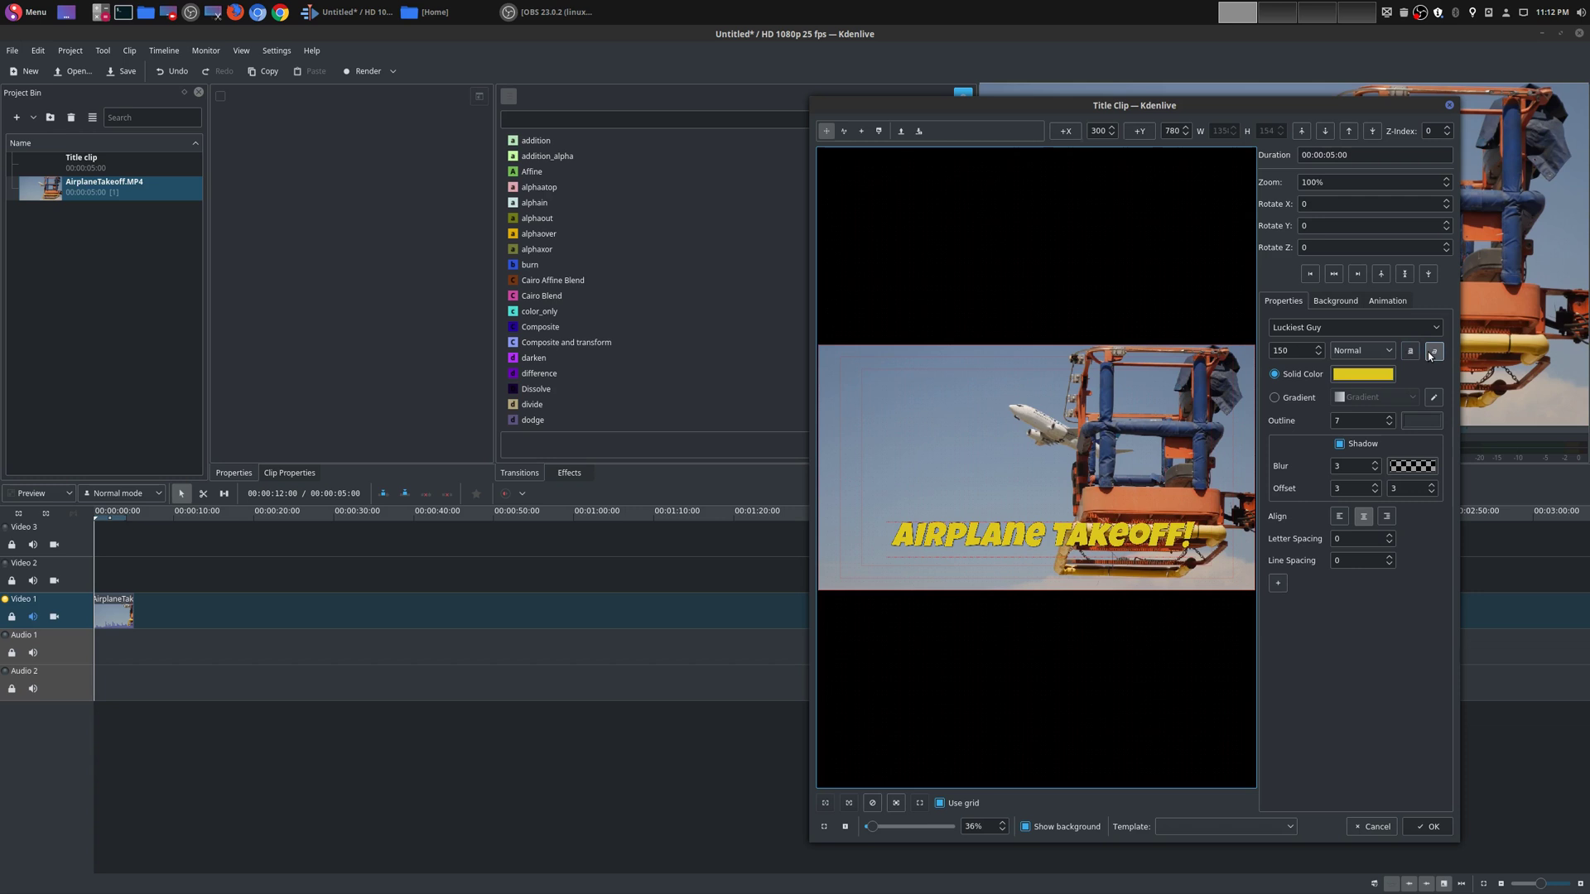
{"action": "left_click", "coordinate": [1432, 352]}
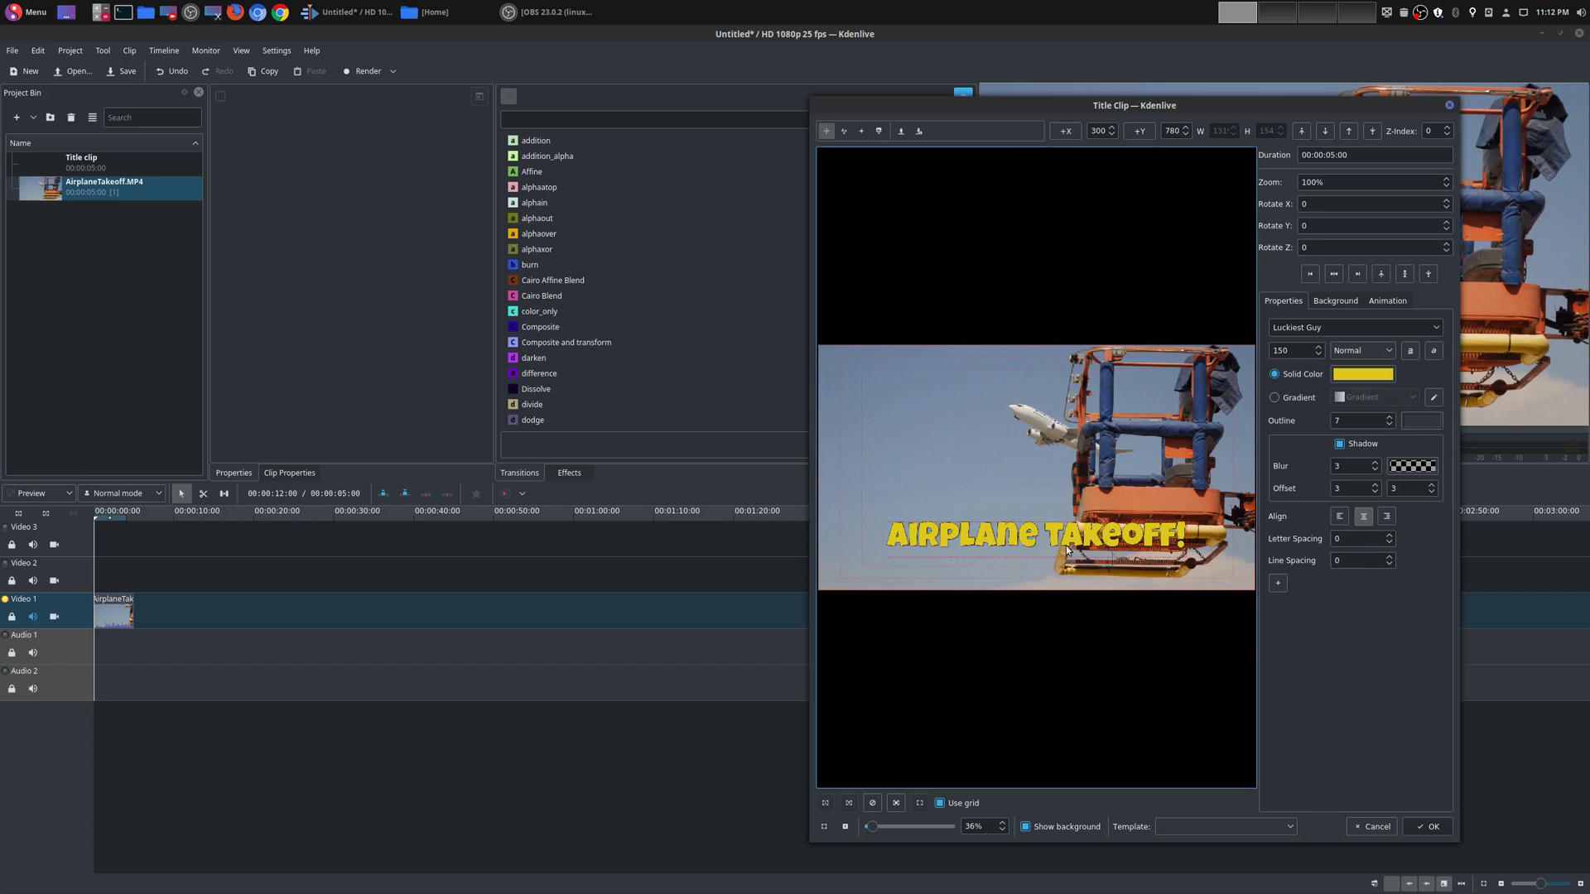
Step: Draw a red rectangle near the title text and give it border width 4
{"action": "left_click", "coordinate": [958, 478]}
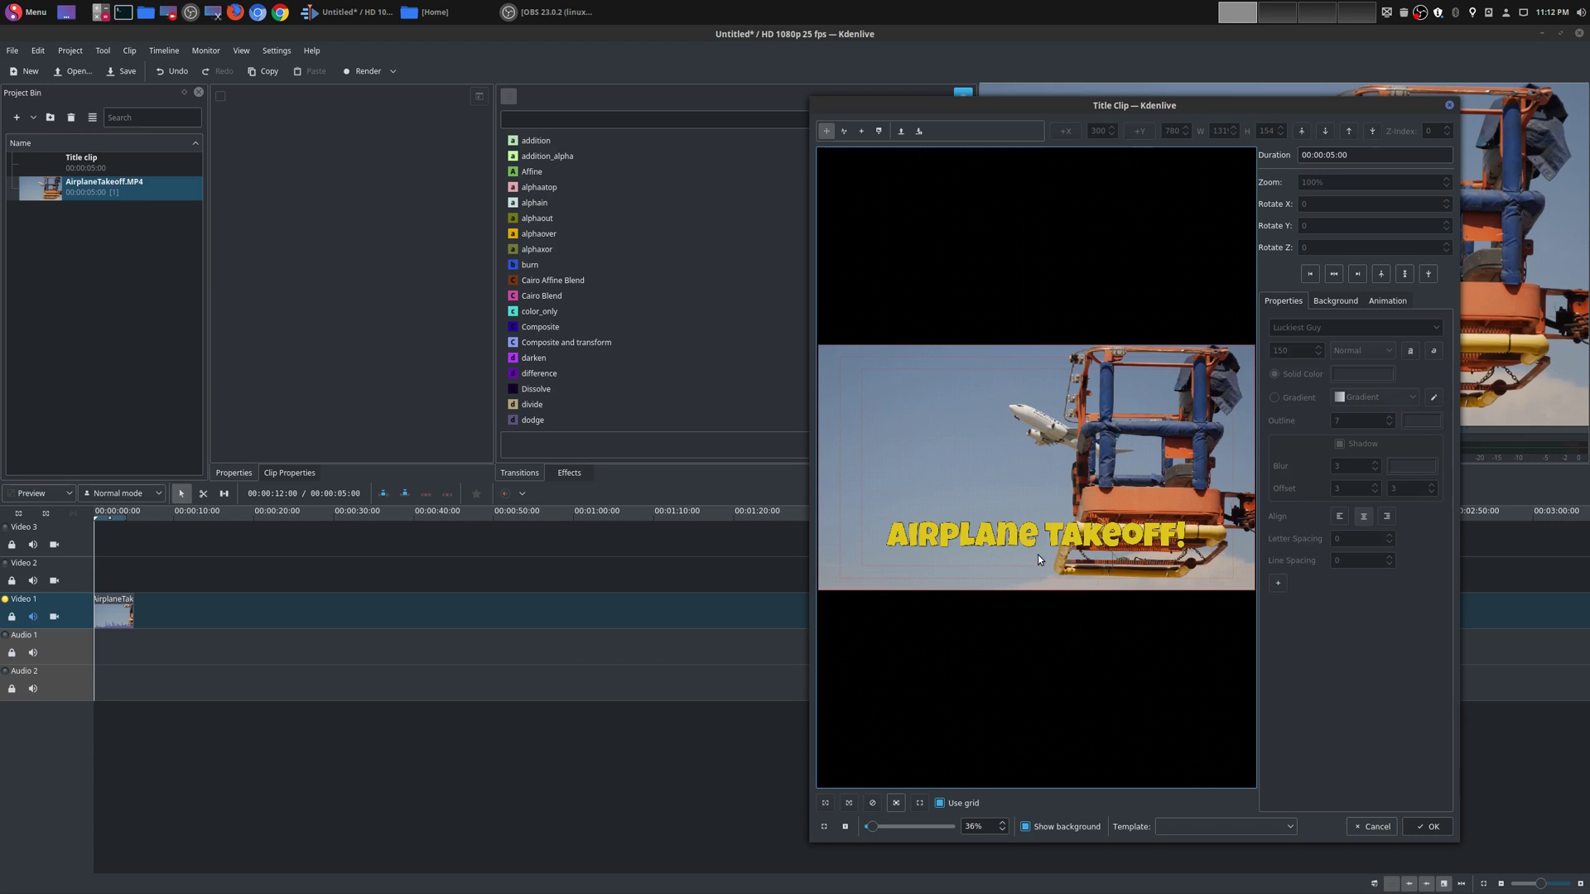
{"action": "left_click", "coordinate": [861, 133]}
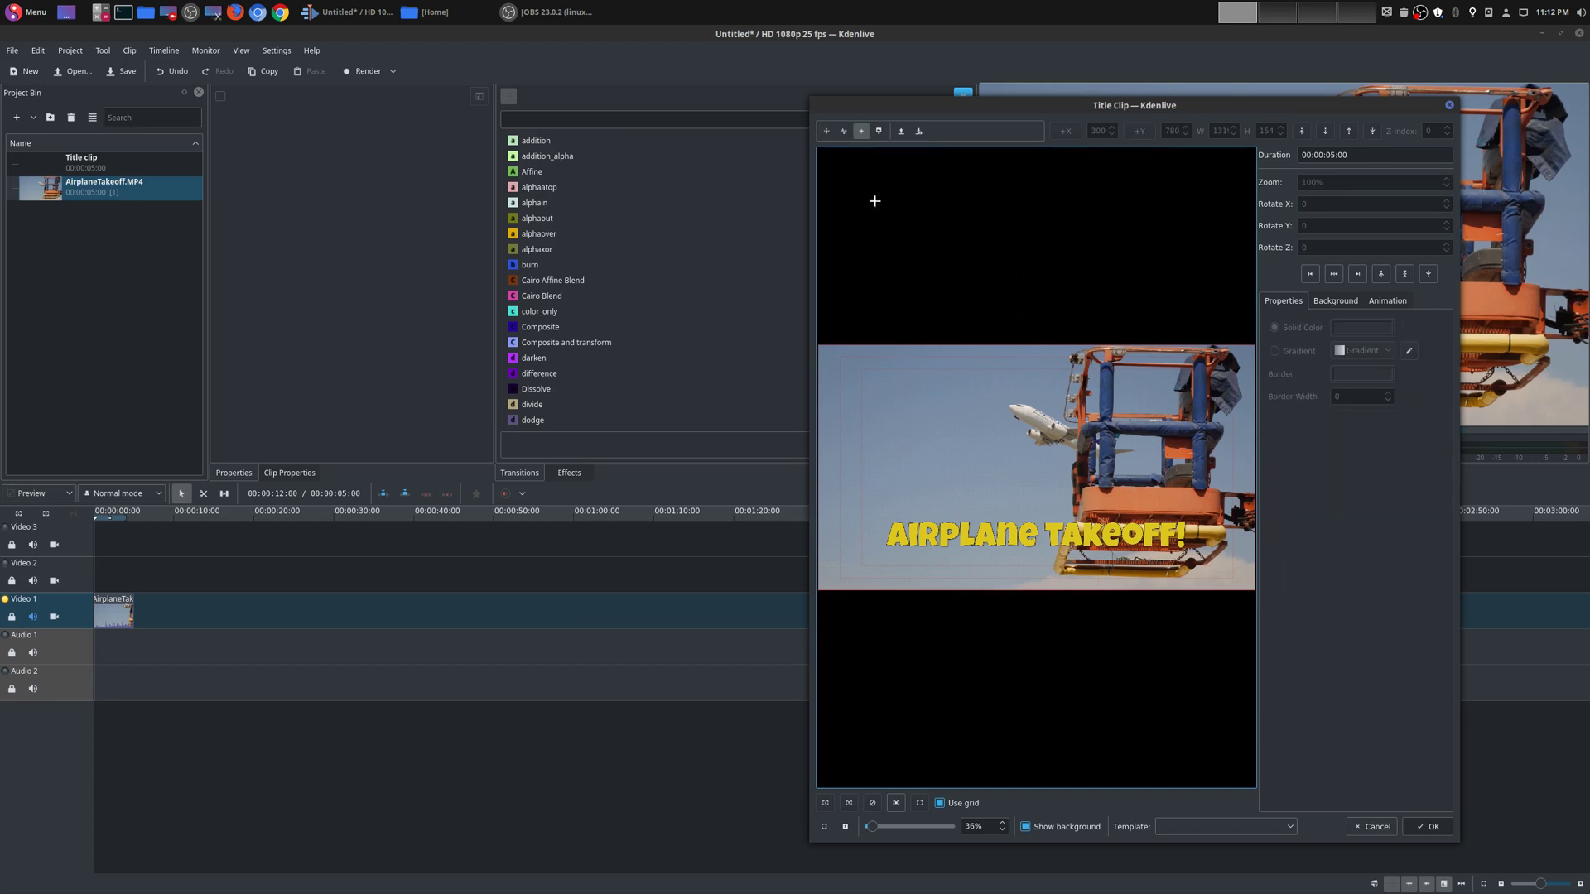
{"action": "left_click_drag", "start_coordinate": [859, 440], "coordinate": [1199, 494]}
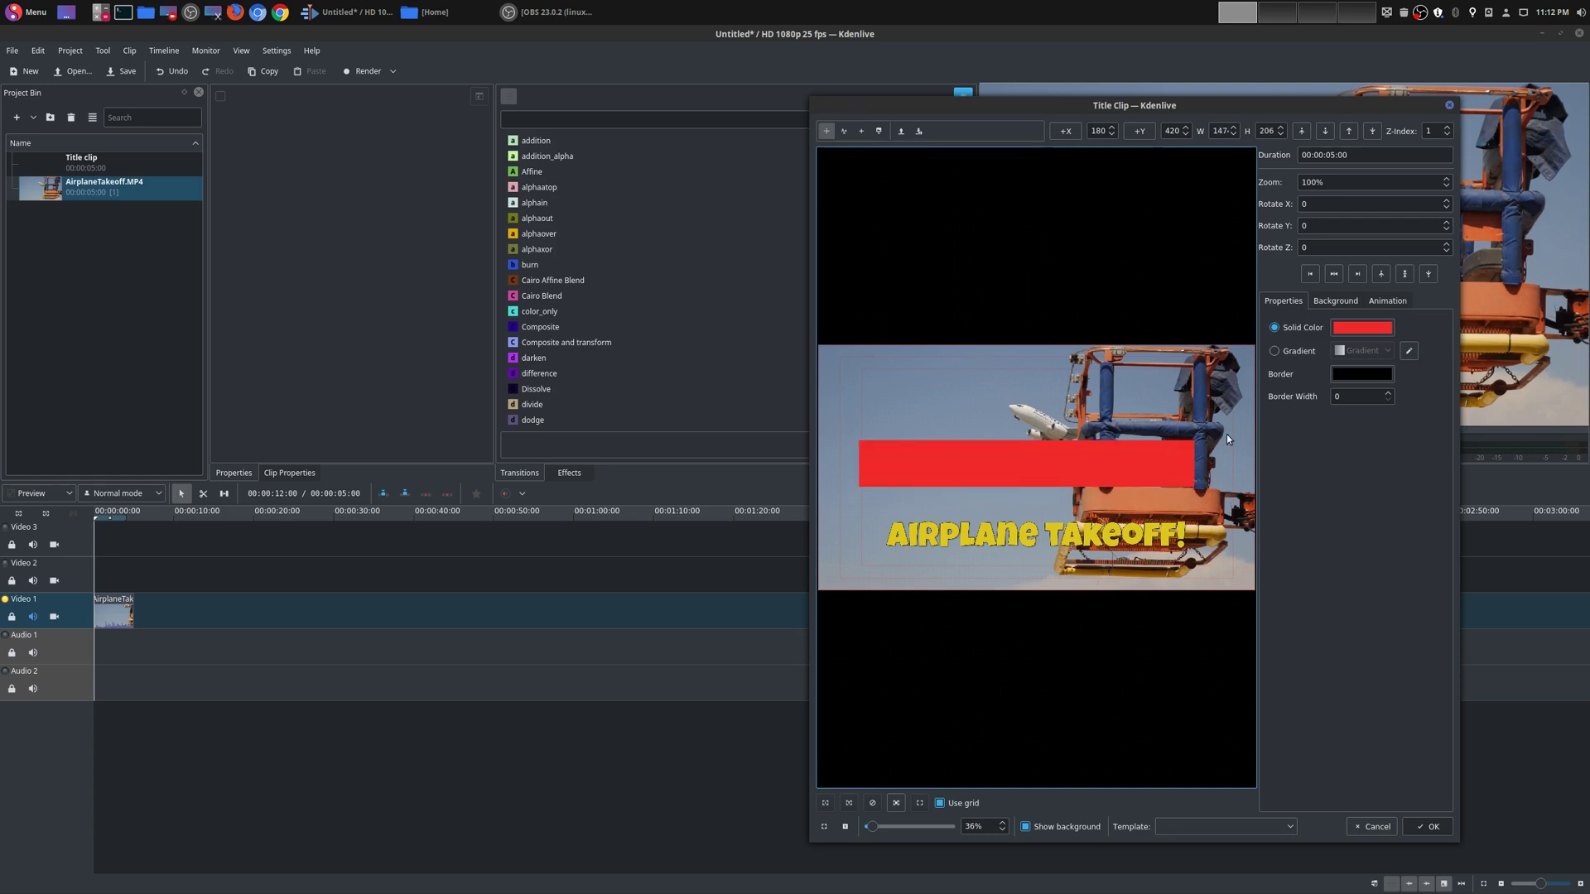
{"action": "mouse_move", "coordinate": [1018, 462]}
{"action": "left_mouse_down"}
{"action": "mouse_move", "coordinate": [1049, 466]}
{"action": "mouse_move", "coordinate": [1036, 481]}
{"action": "left_mouse_up"}
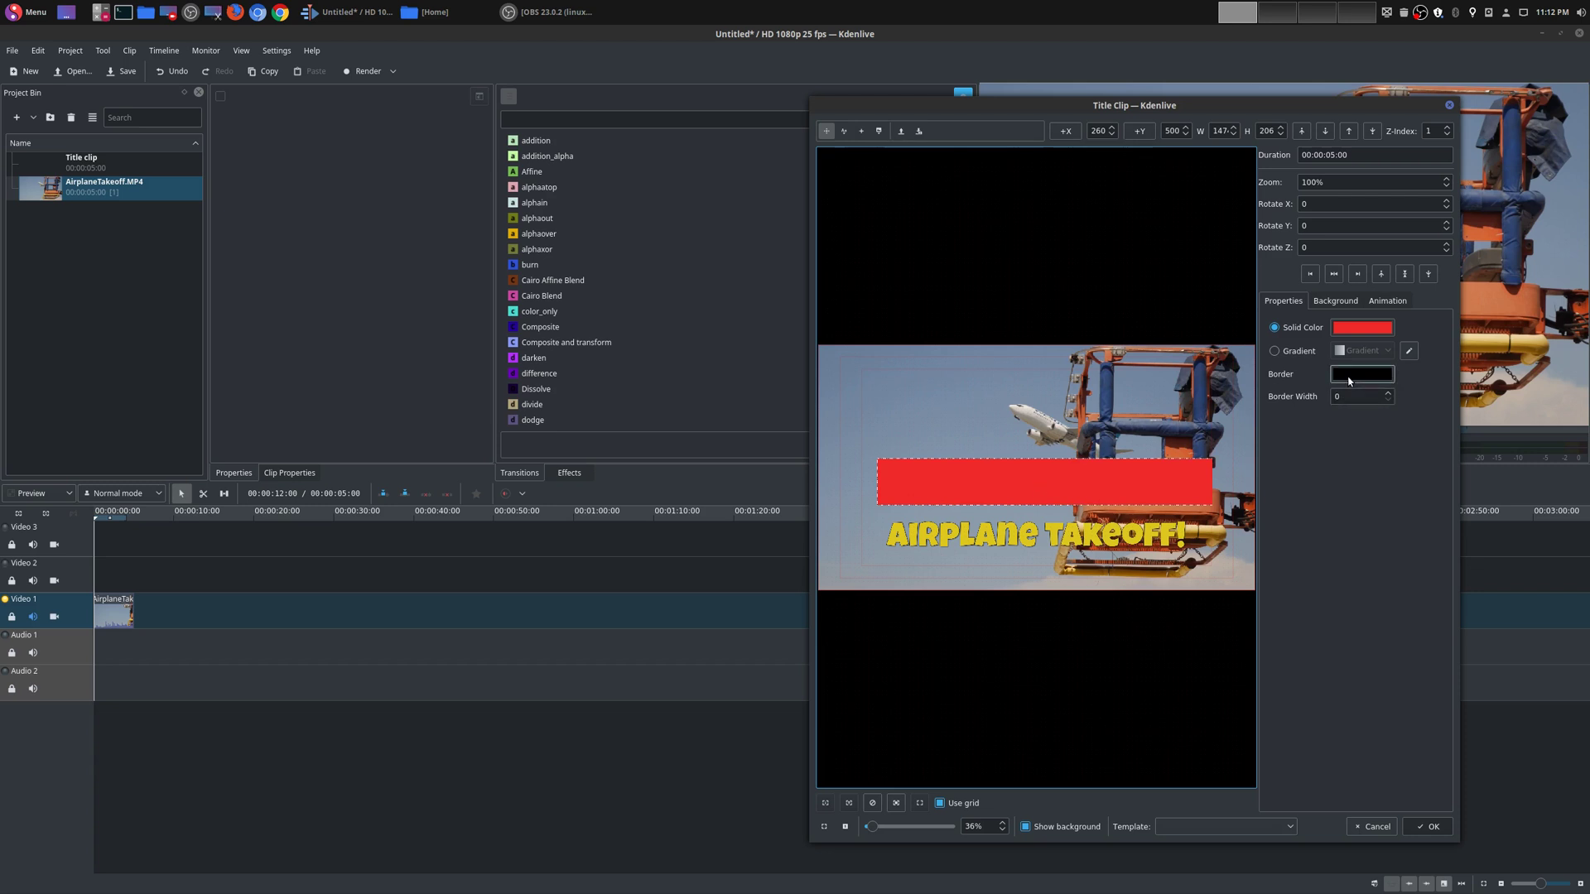
{"action": "left_click", "coordinate": [1388, 396]}
Step: Place the red banner over the text at X 260, Y 740, behind the lettering, and narrow it
{"action": "left_click", "coordinate": [1136, 429]}
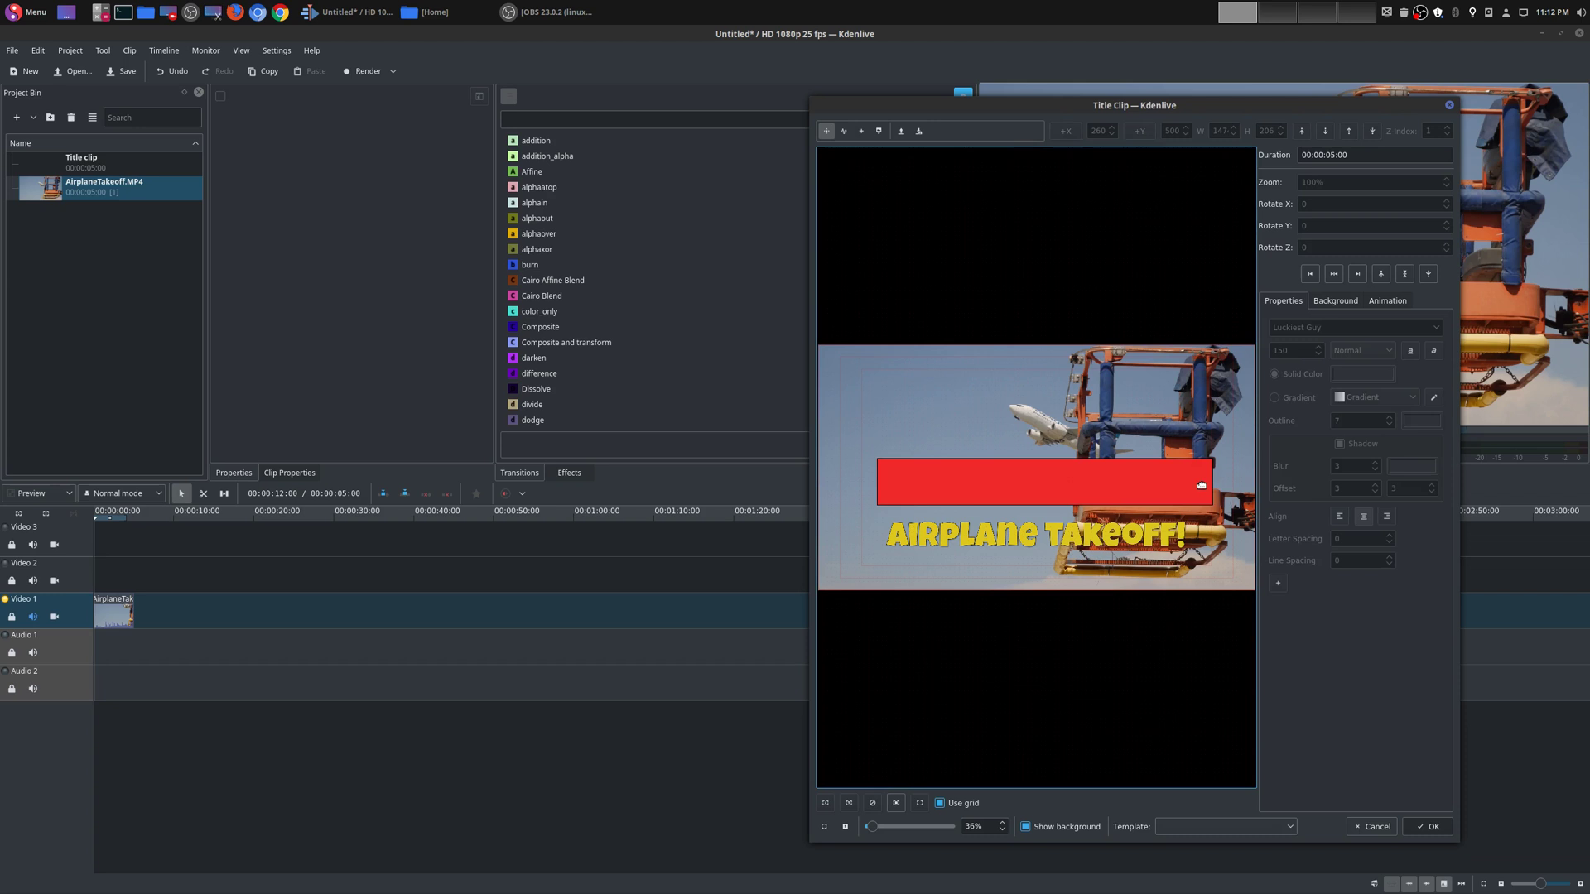
{"action": "left_click_drag", "start_coordinate": [1051, 486], "coordinate": [1053, 542]}
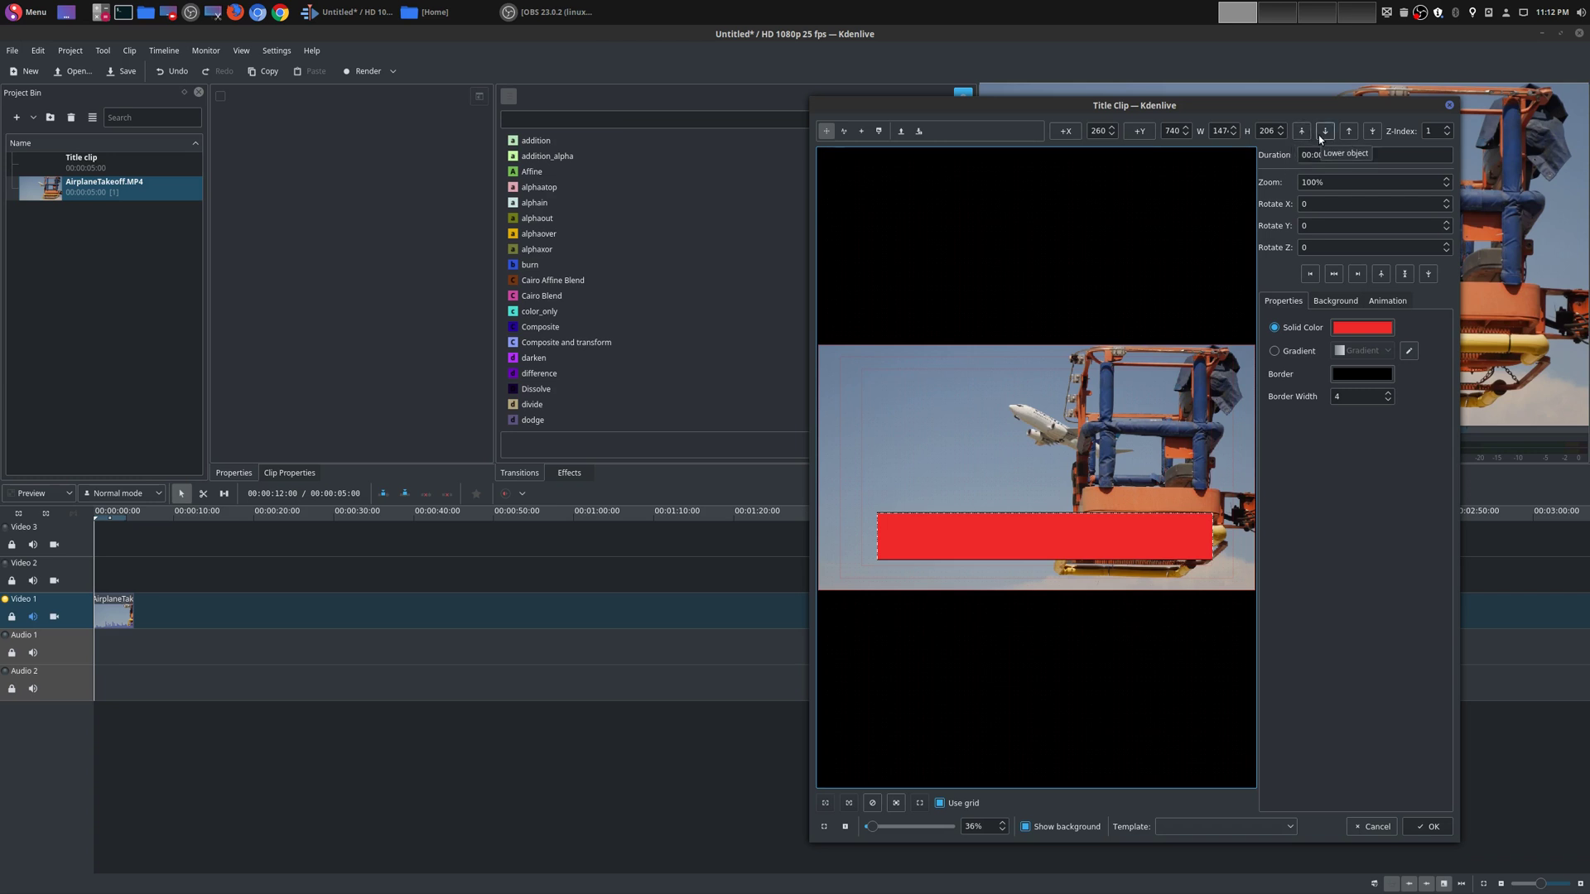
{"action": "left_click", "coordinate": [1371, 131]}
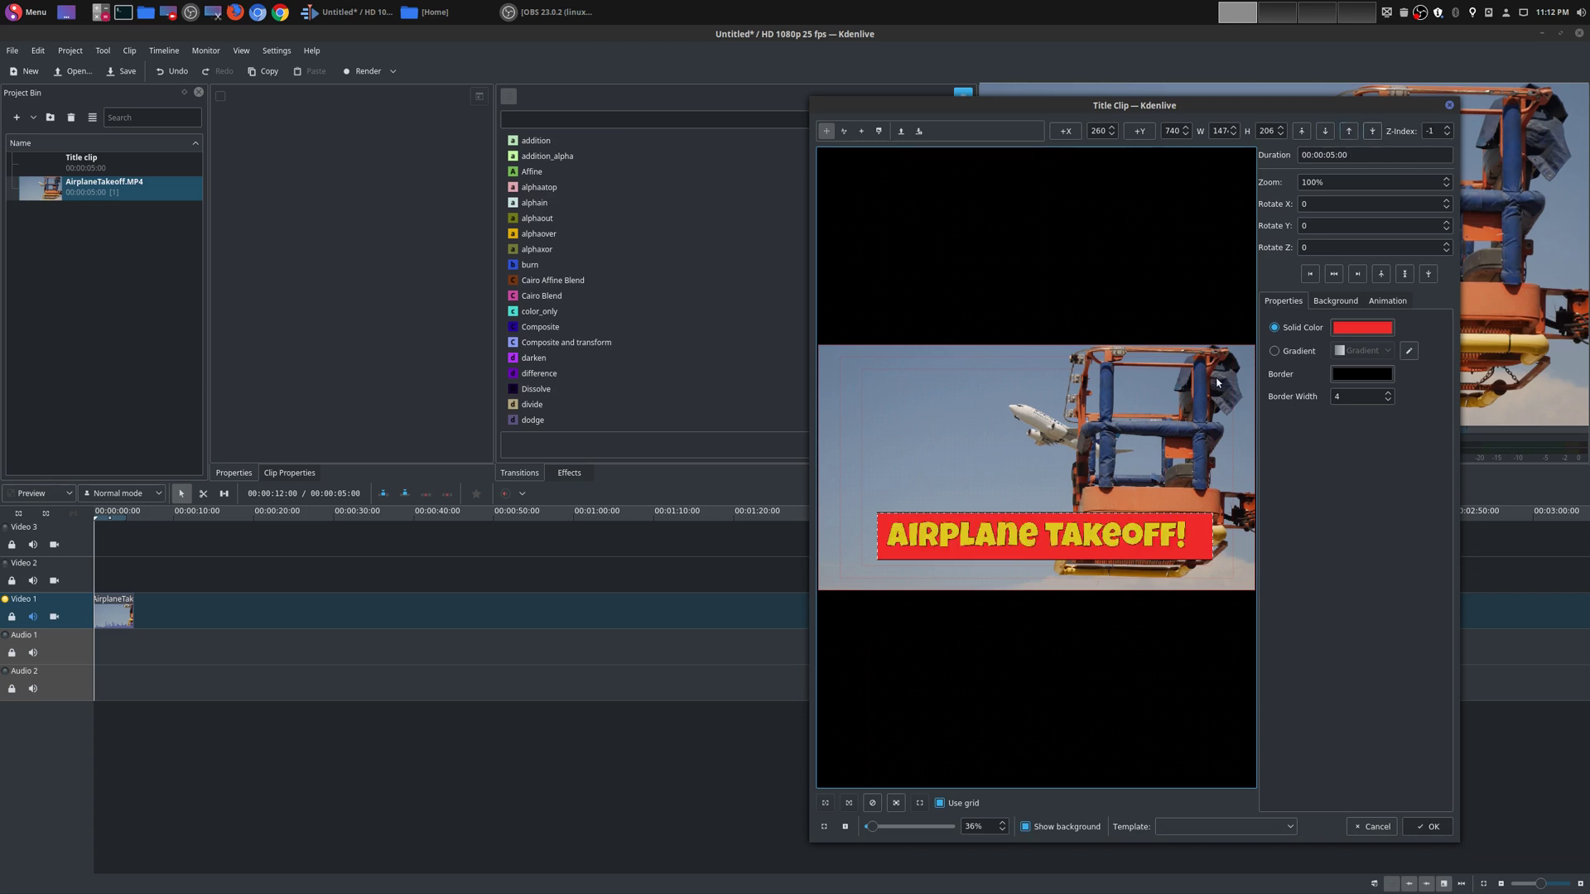
{"action": "left_click", "coordinate": [1192, 577]}
{"action": "left_click", "coordinate": [1203, 542]}
{"action": "left_click_drag", "start_coordinate": [1211, 539], "coordinate": [1198, 538]}
{"action": "left_click", "coordinate": [981, 334]}
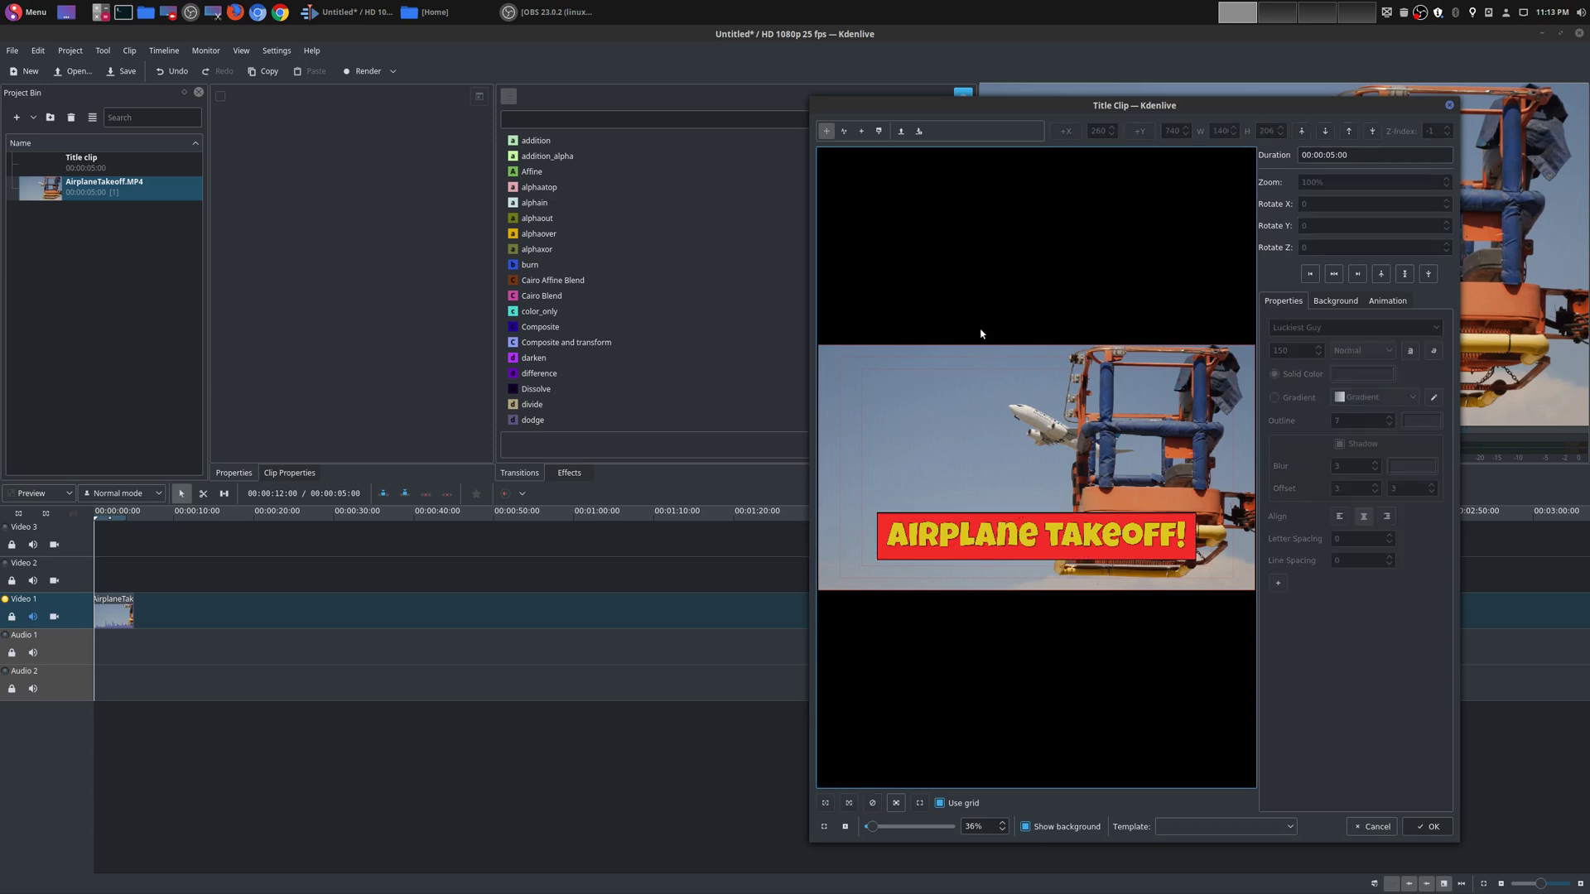
{"action": "left_click", "coordinate": [880, 131]}
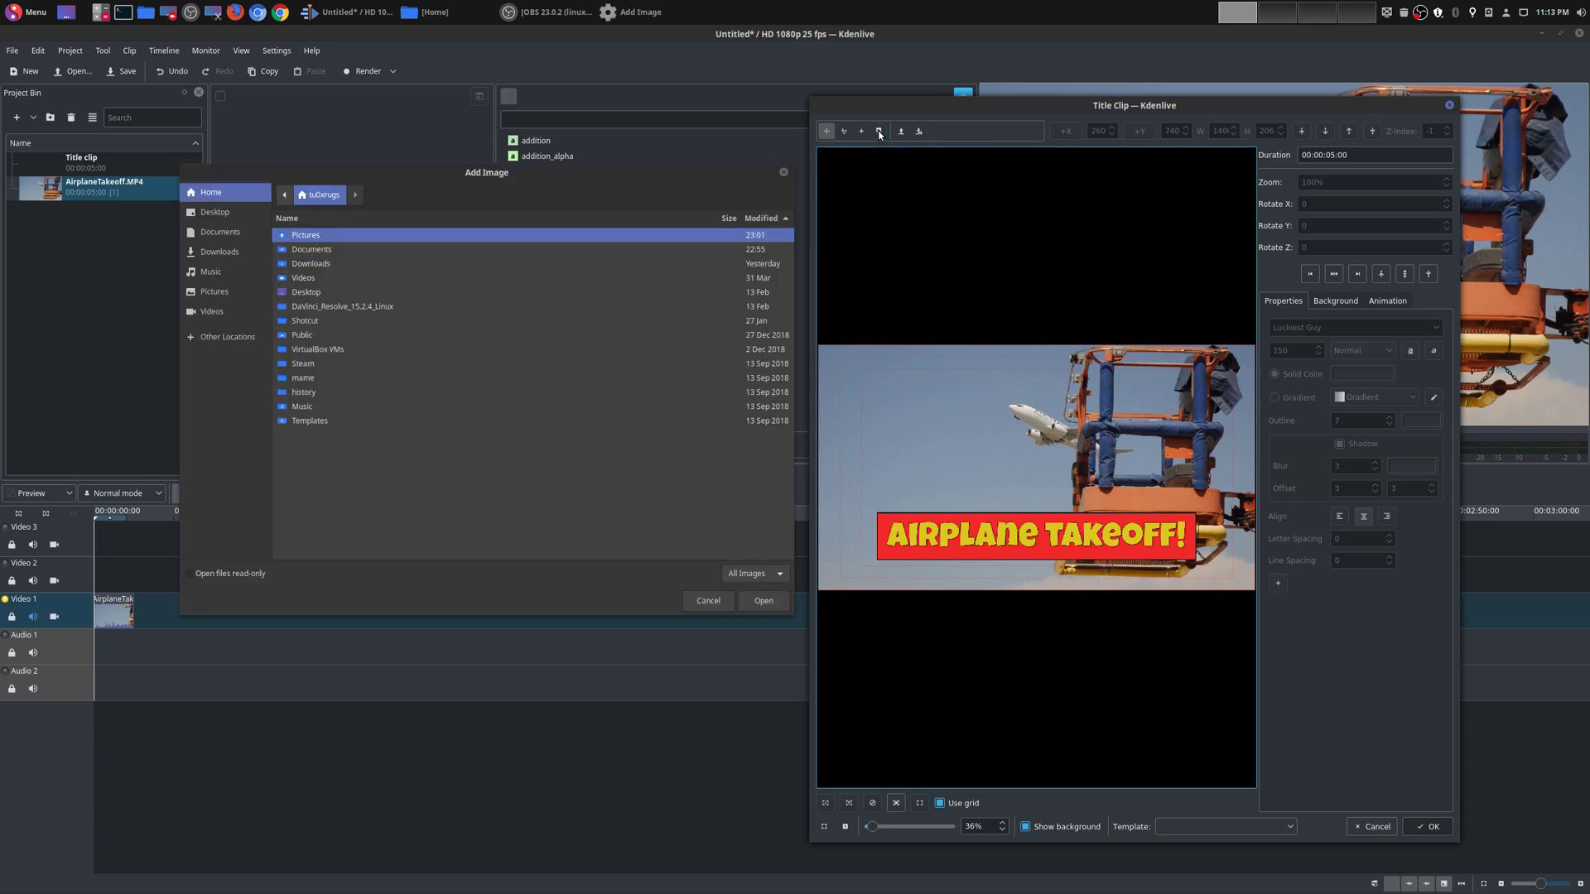
{"action": "double_click", "coordinate": [429, 236]}
{"action": "left_click", "coordinate": [313, 265]}
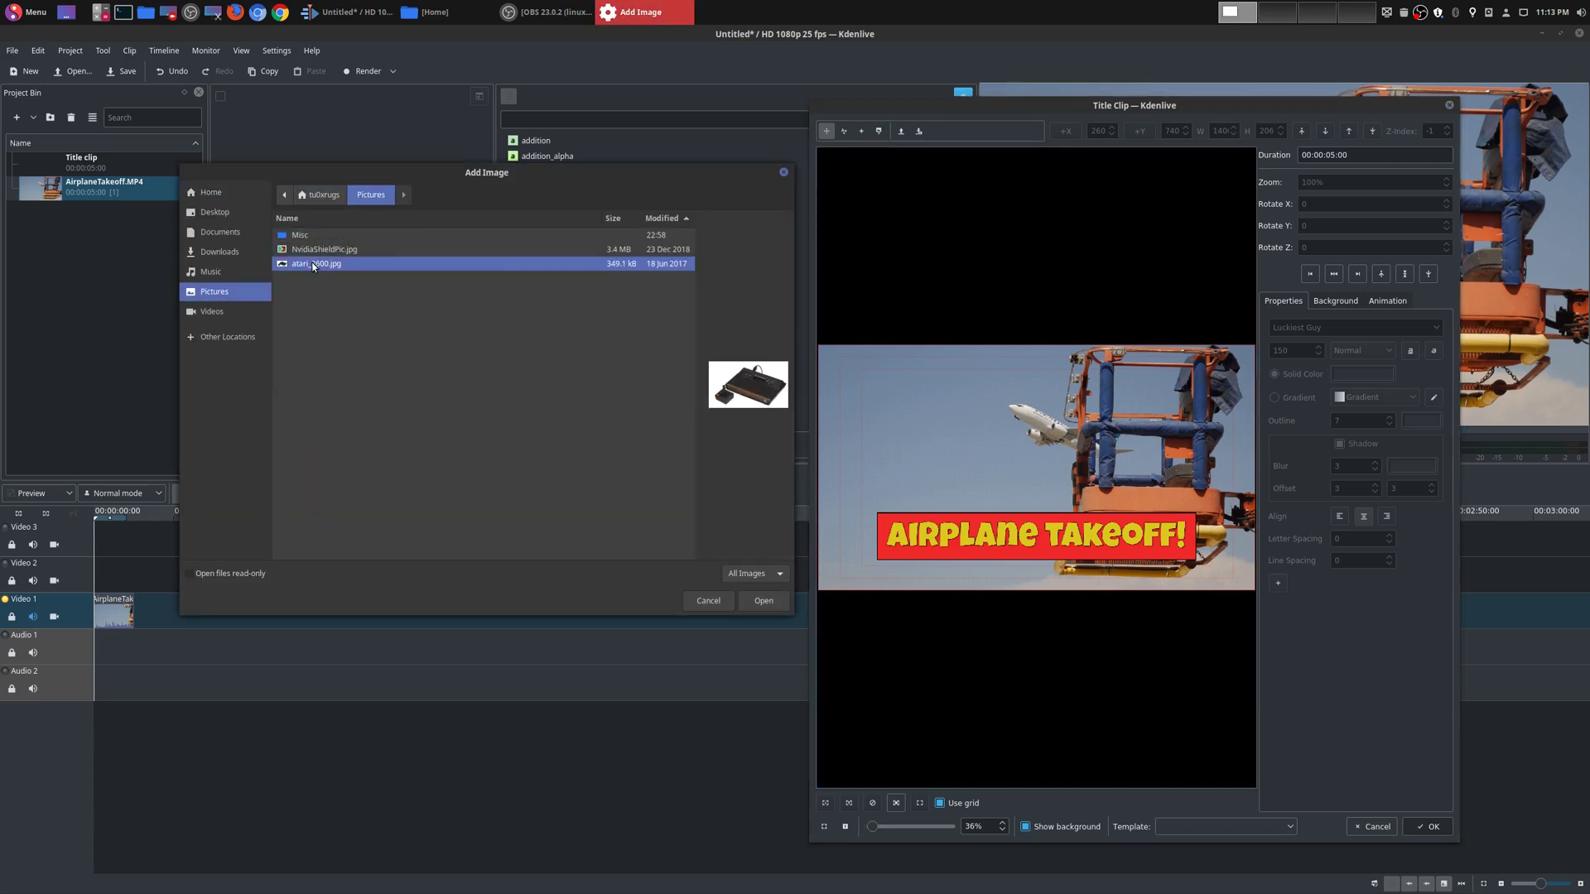
{"action": "left_click", "coordinate": [763, 600]}
{"action": "left_click_drag", "start_coordinate": [1047, 487], "coordinate": [1059, 433]}
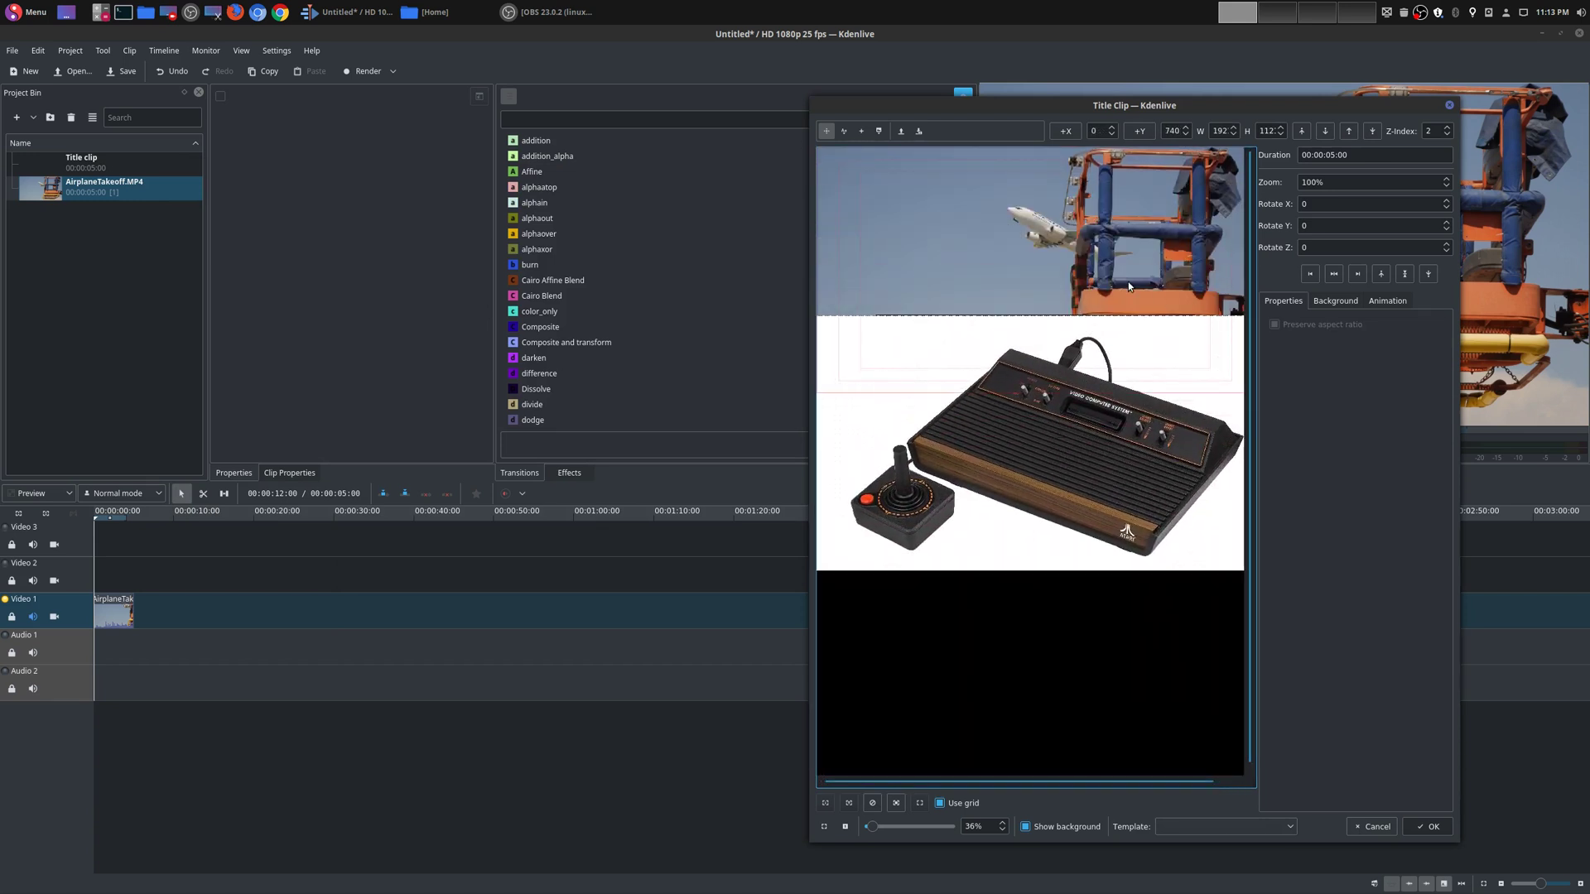
{"action": "left_click_drag", "start_coordinate": [1017, 474], "coordinate": [1014, 579]}
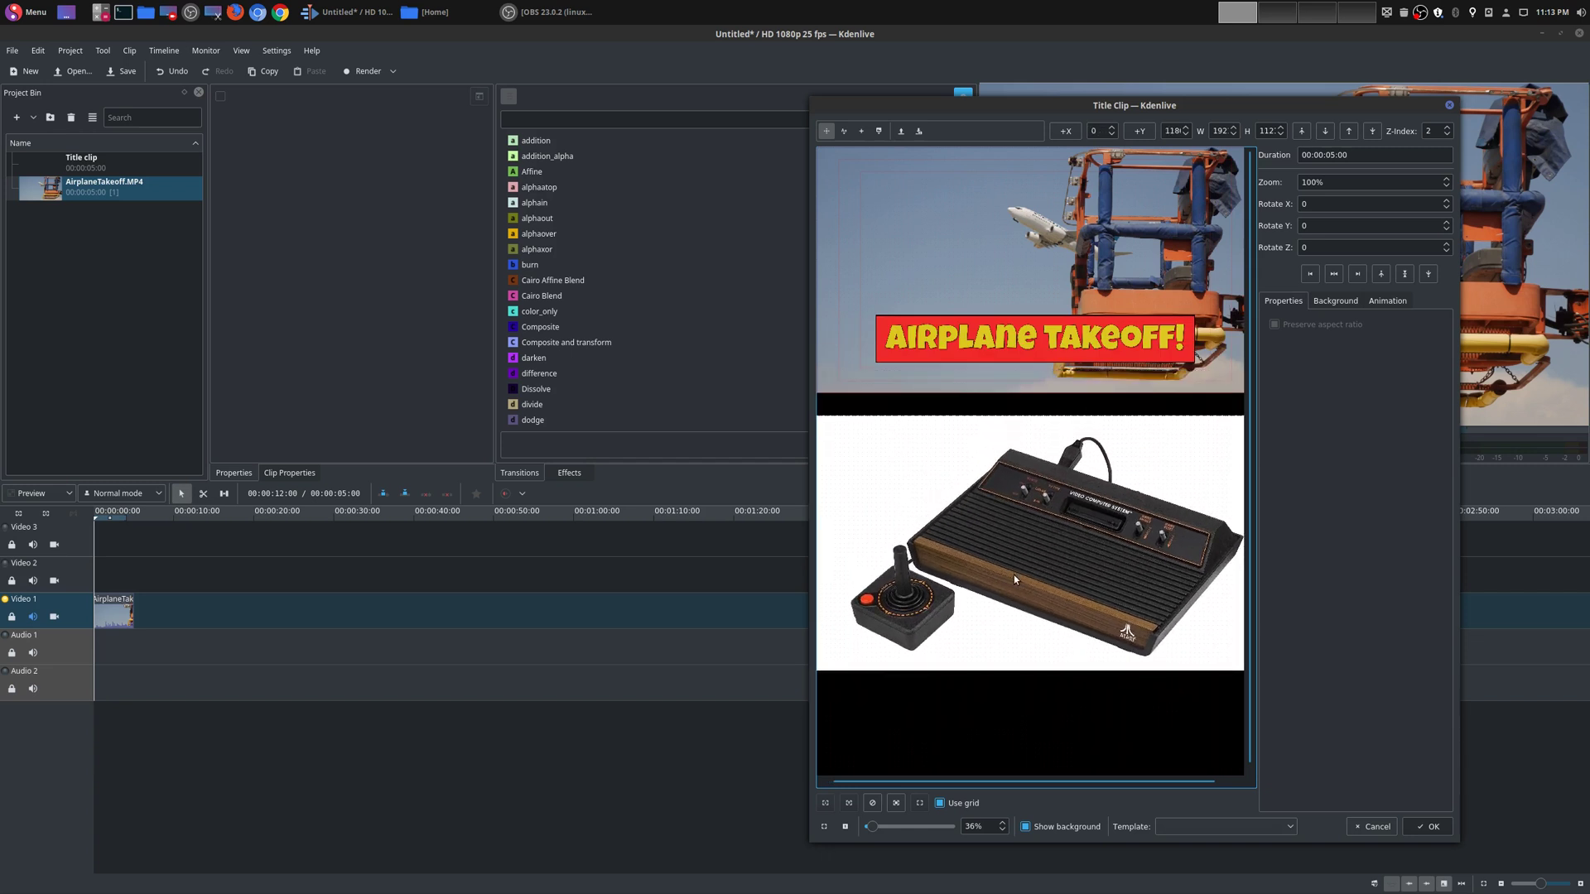
{"action": "key", "text": "Delete"}
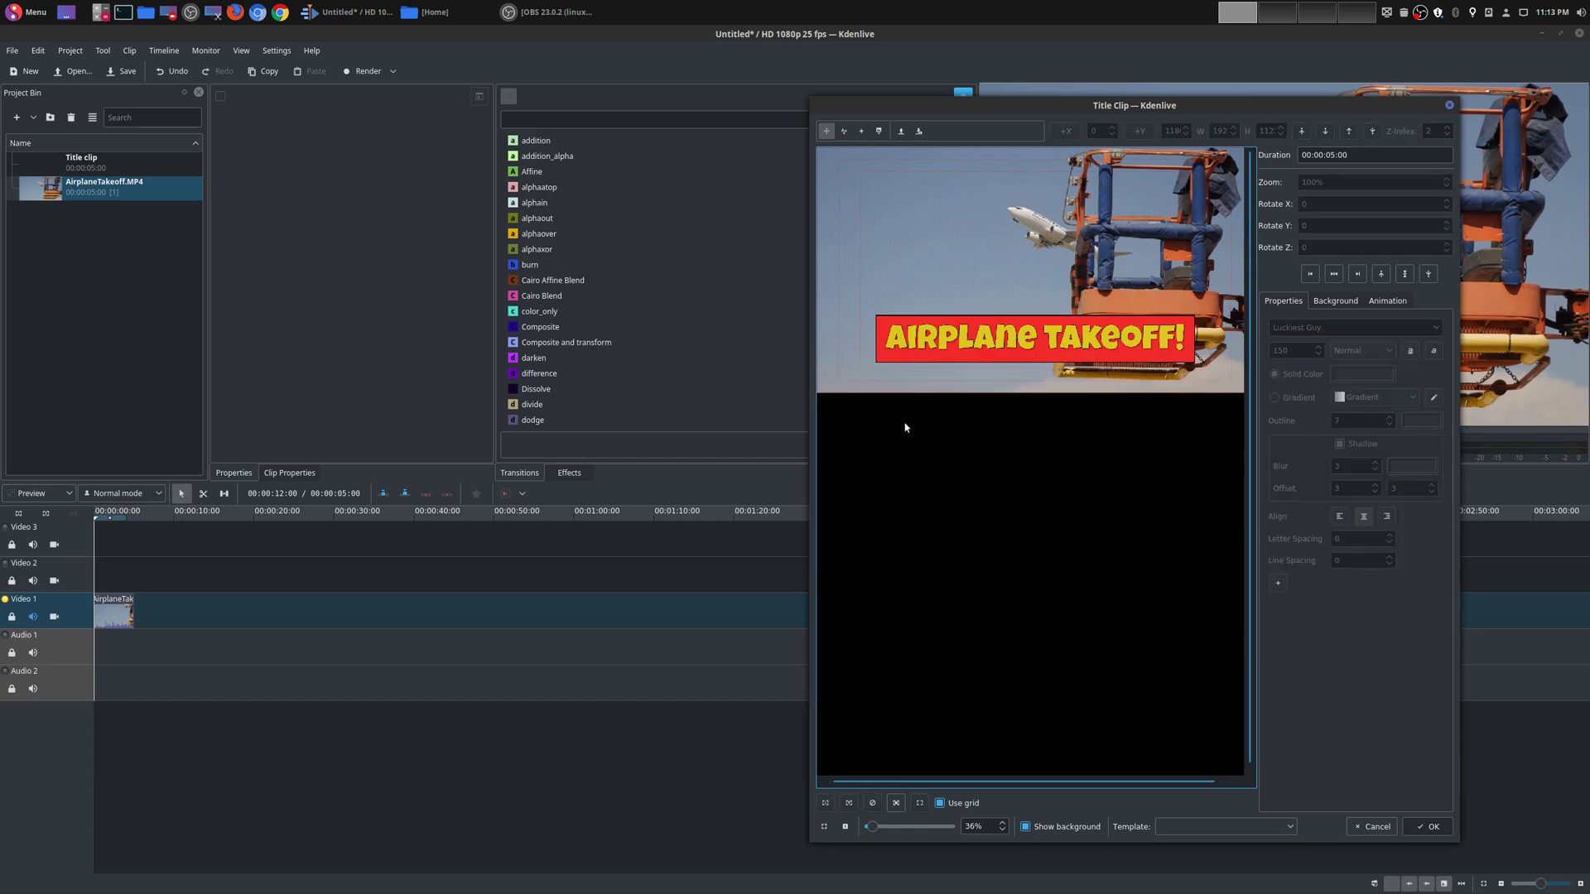
Step: Insert the NvidiaShieldPic.jpg photo from Pictures into the title and position it on the canvas
{"action": "left_click", "coordinate": [879, 131]}
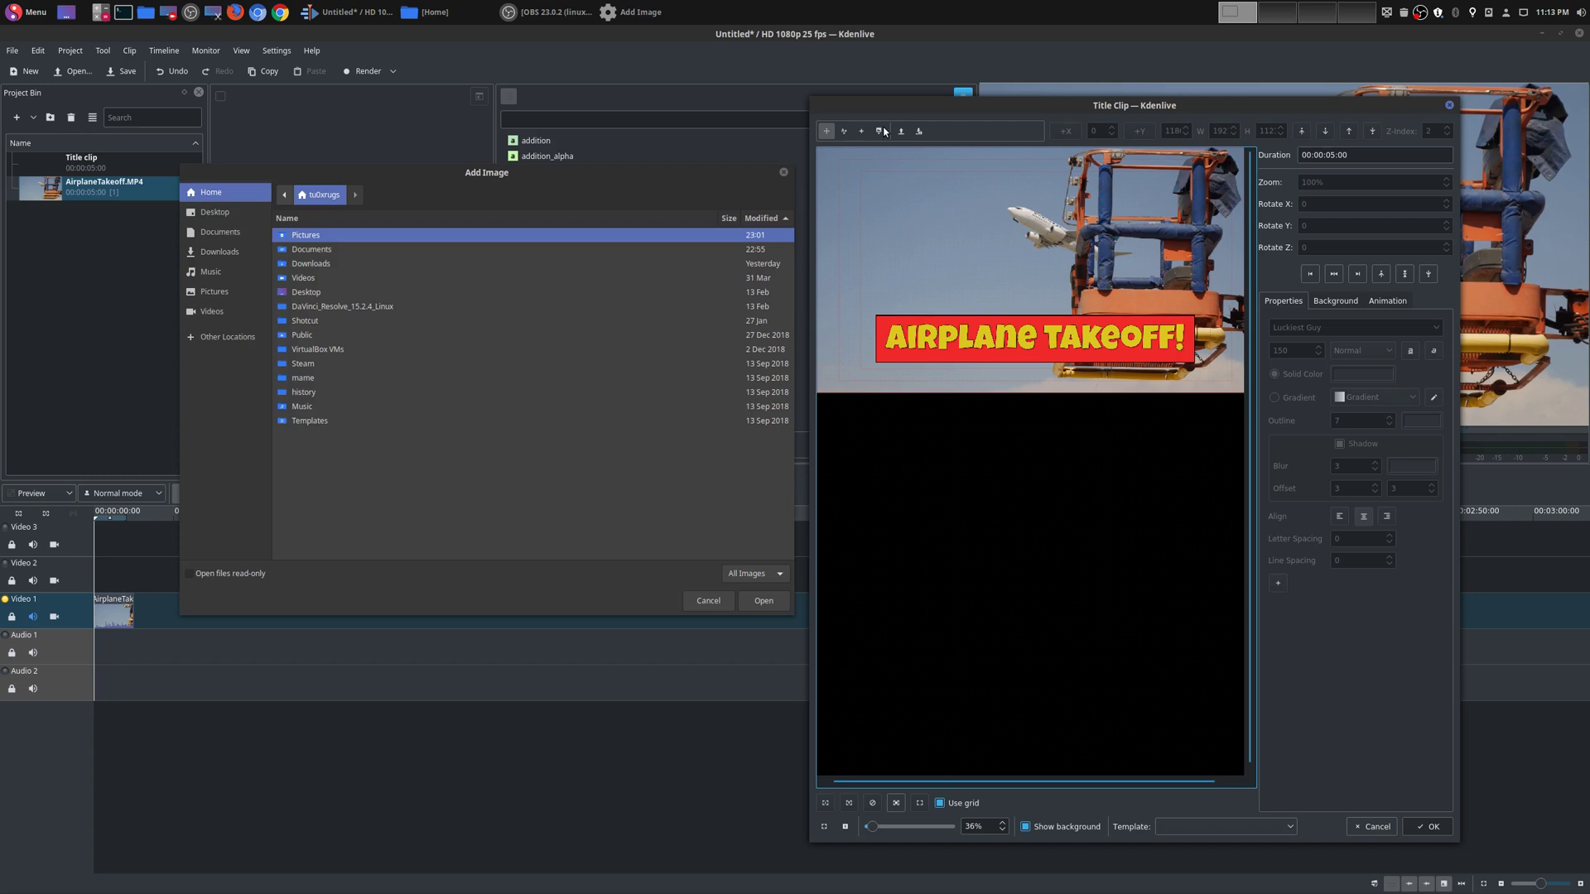
{"action": "double_click", "coordinate": [379, 235]}
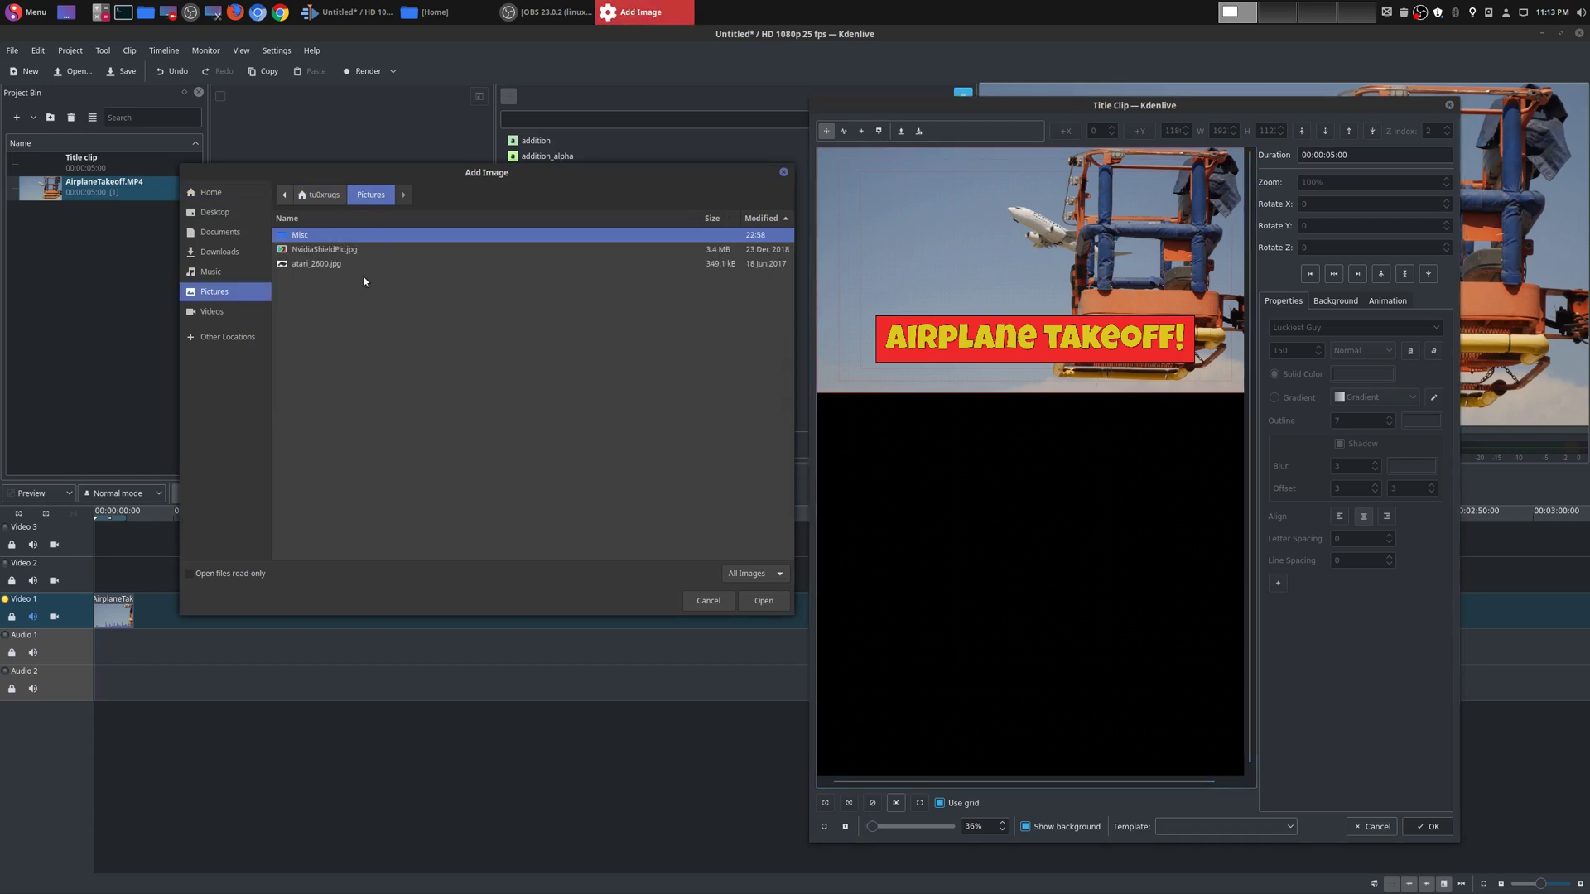
{"action": "left_click", "coordinate": [324, 250]}
{"action": "left_click", "coordinate": [764, 601]}
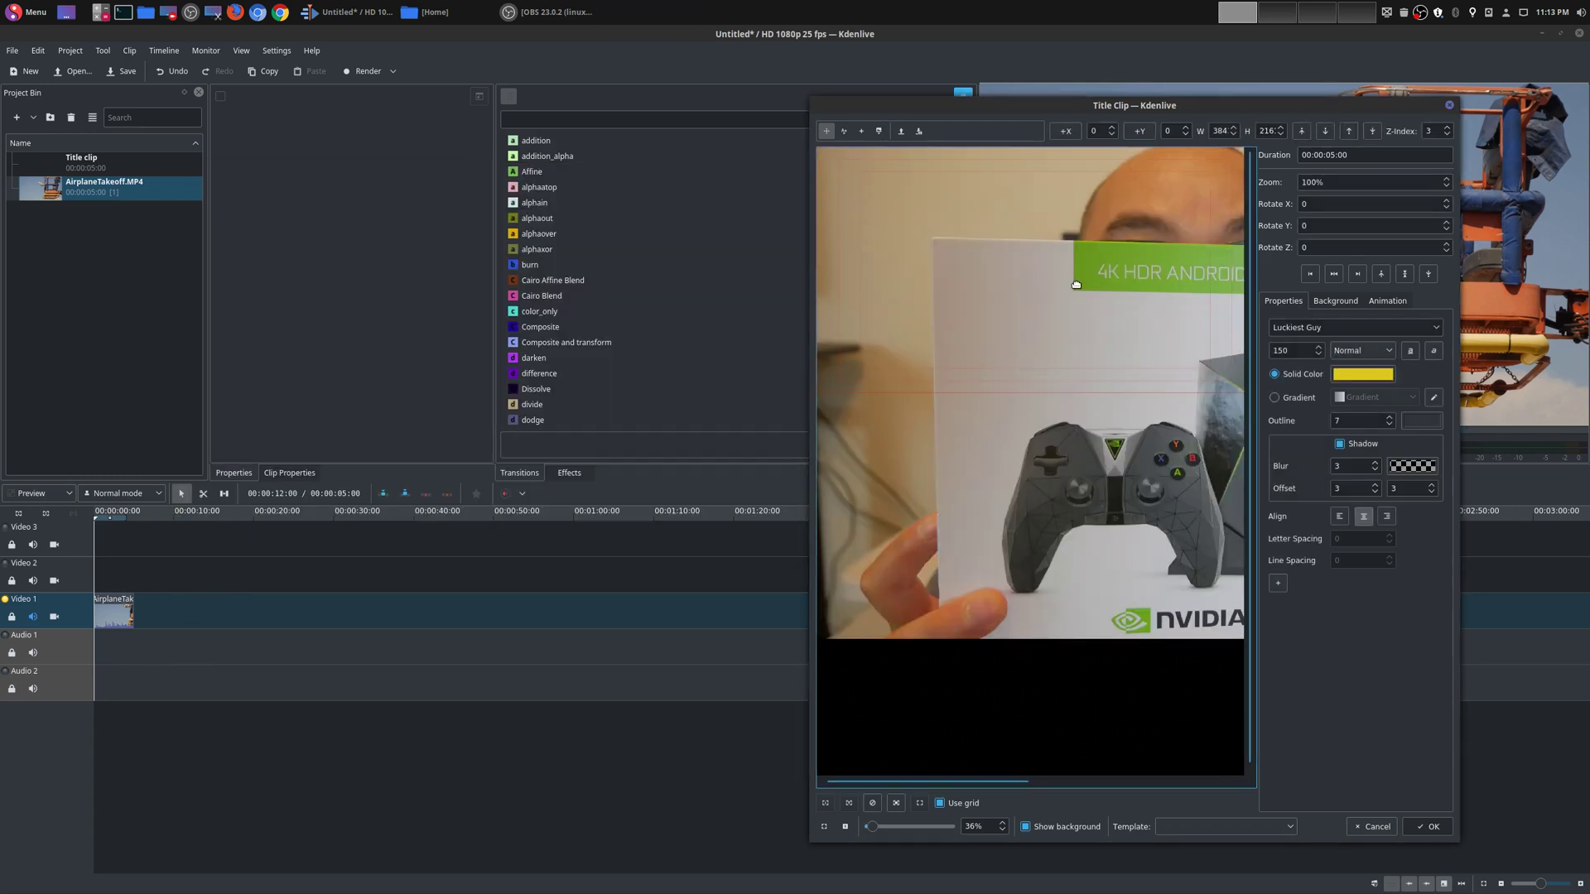
{"action": "left_click_drag", "start_coordinate": [1075, 285], "coordinate": [982, 538]}
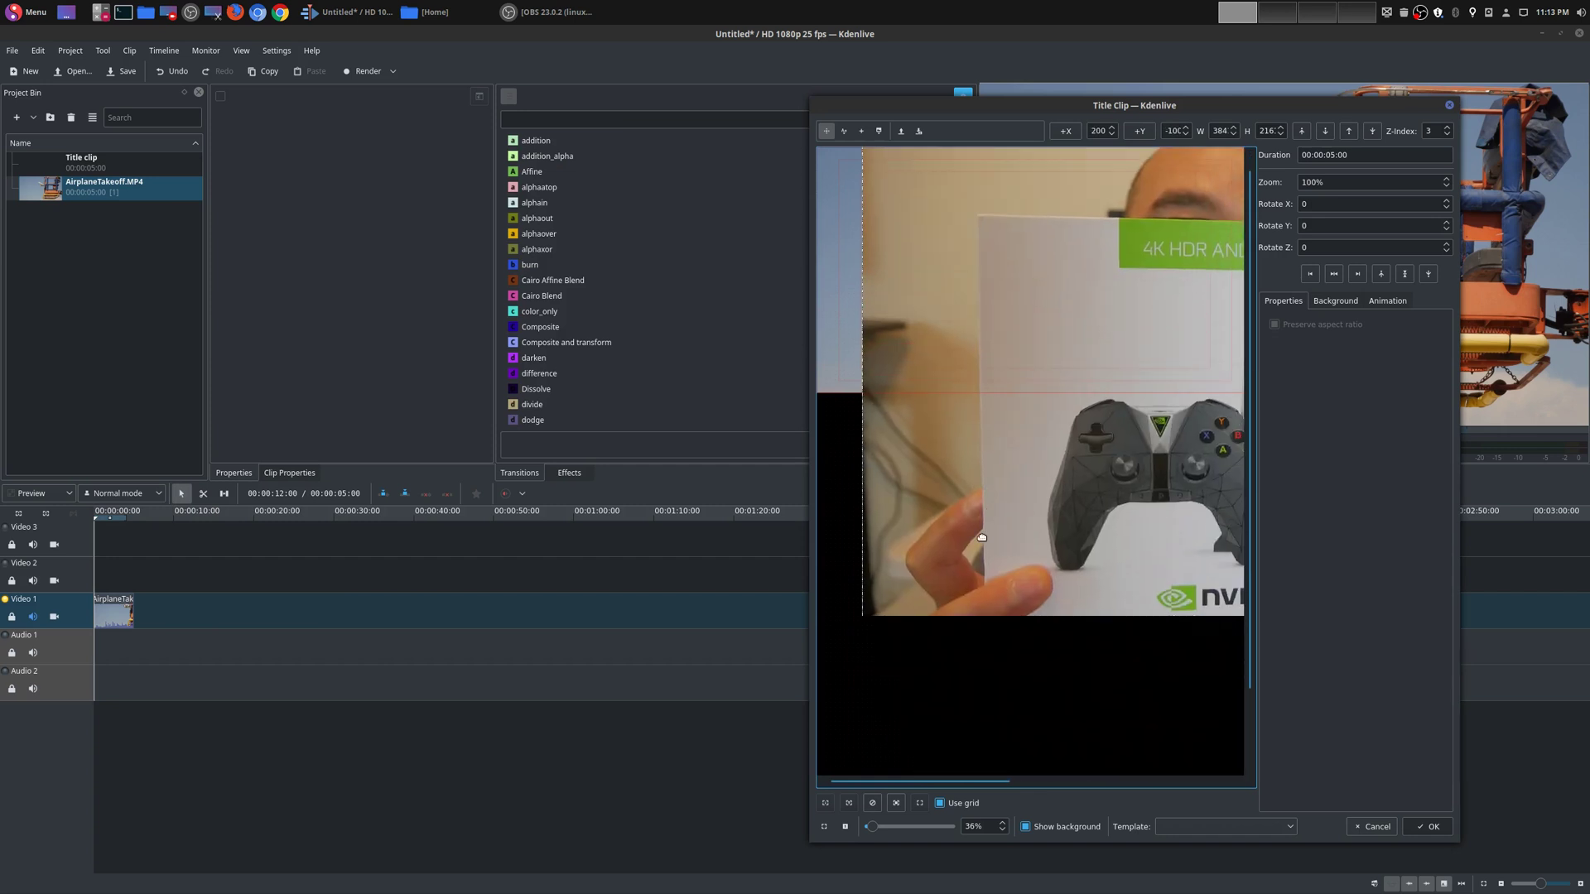
Step: Move the photo, set its height to 1000, then delete it from the title
{"action": "left_click", "coordinate": [864, 617]}
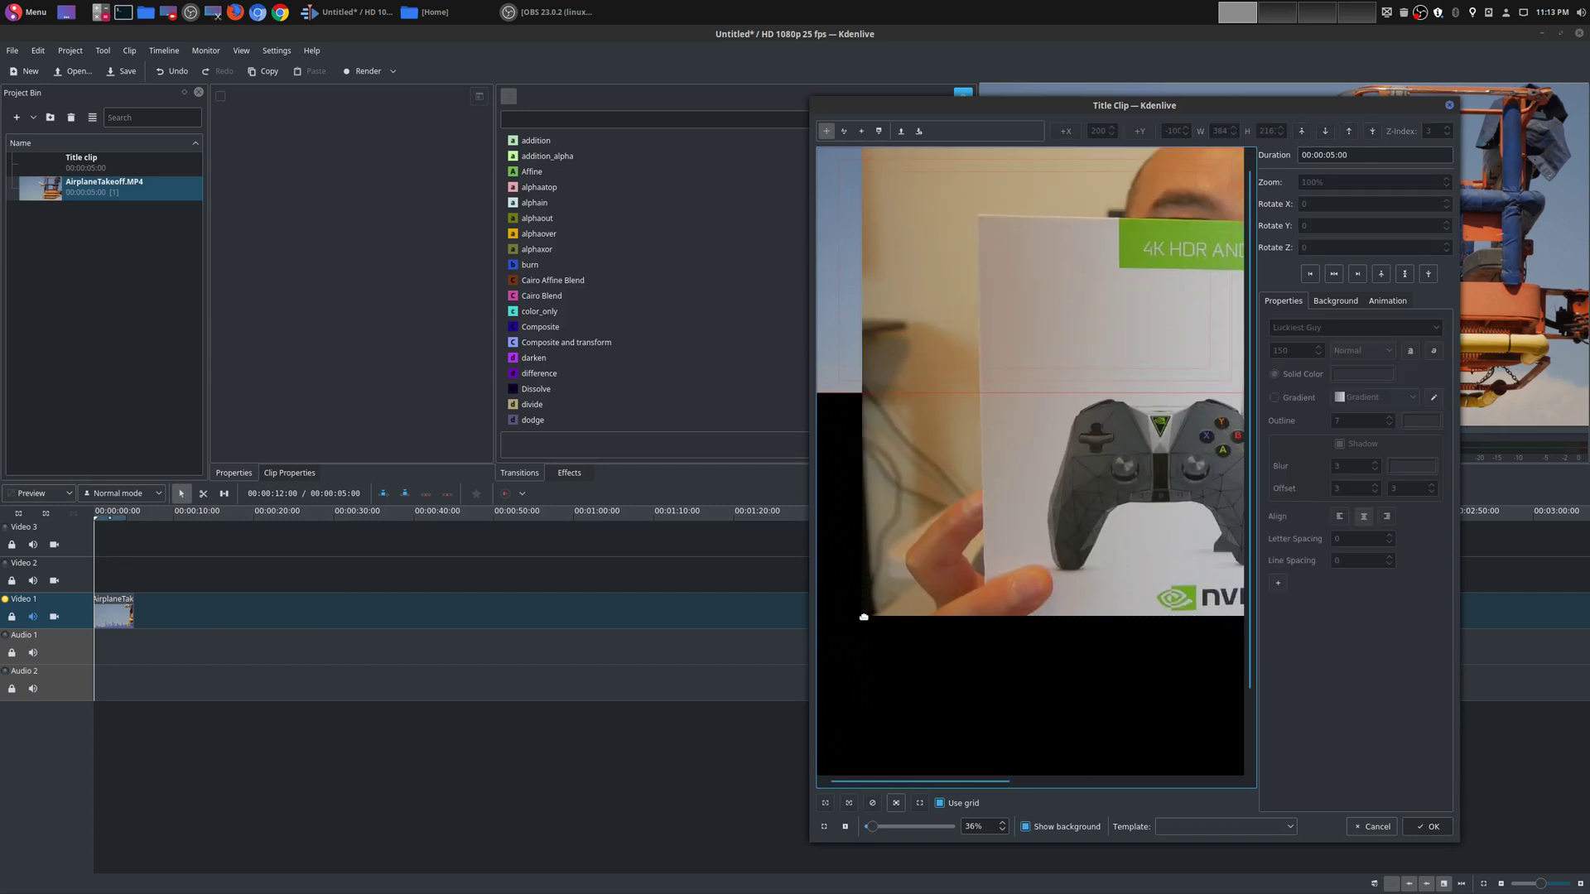
{"action": "left_click", "coordinate": [907, 587]}
{"action": "left_click_drag", "start_coordinate": [947, 584], "coordinate": [862, 787]}
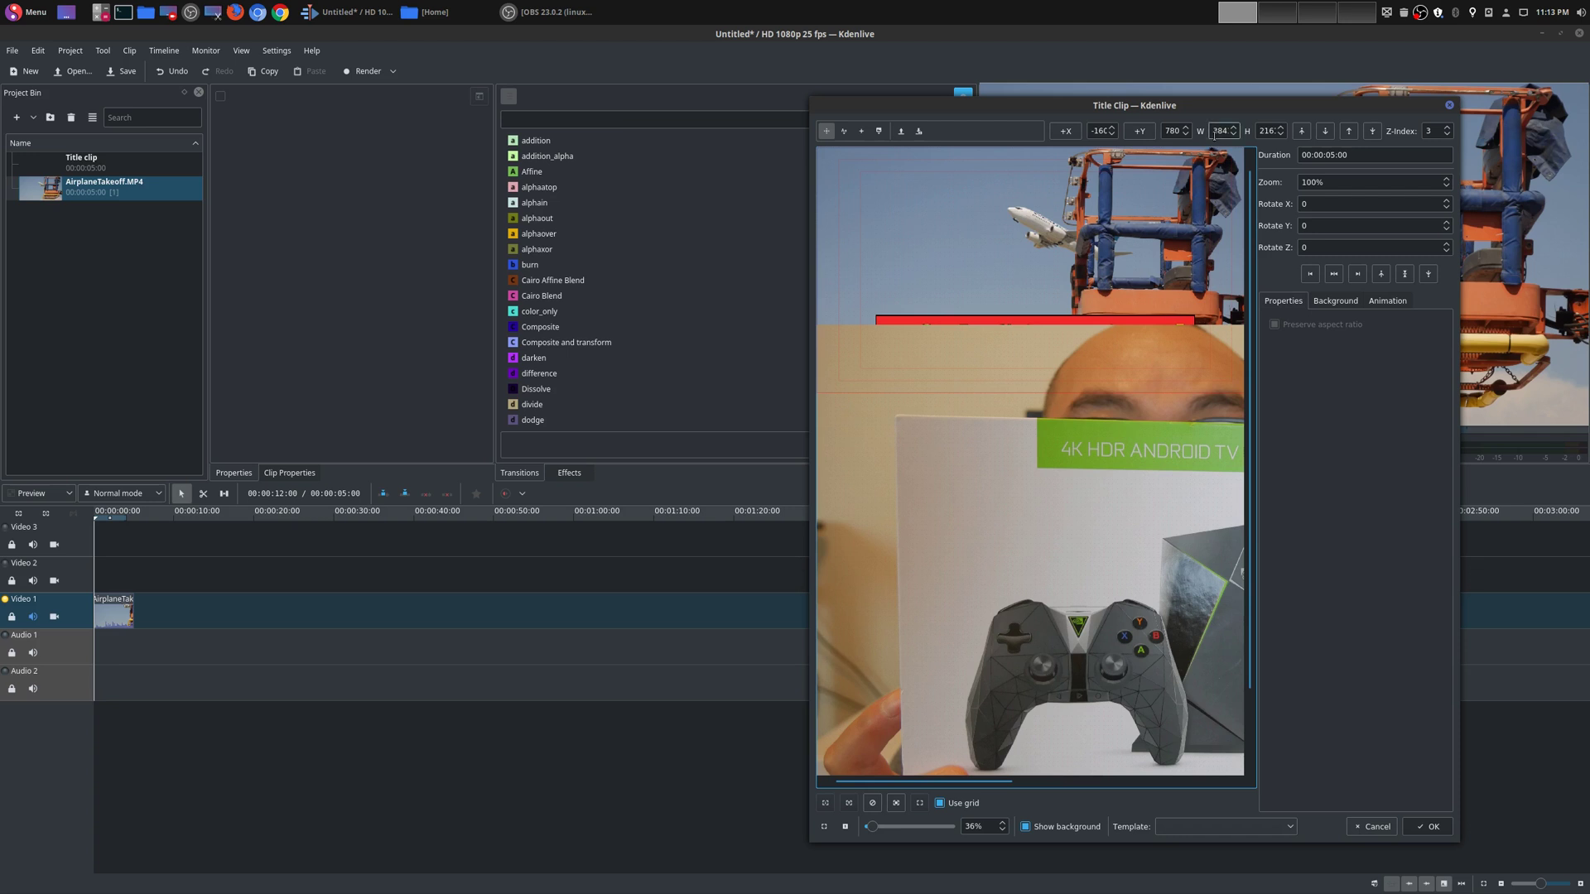
{"action": "key", "text": "Tab"}
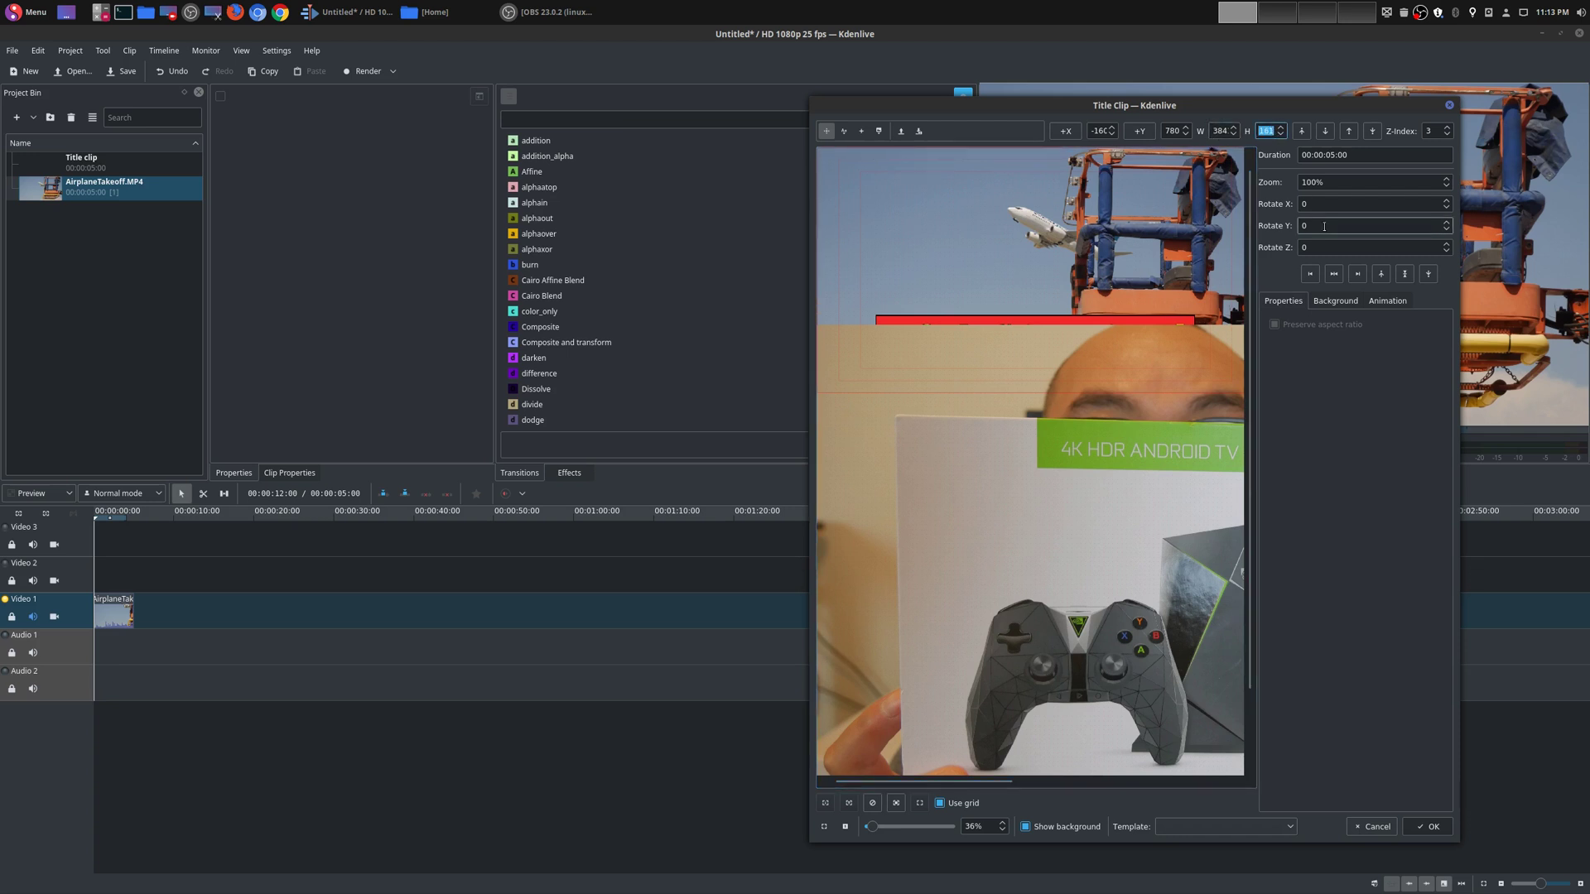
{"action": "type", "text": "1000"}
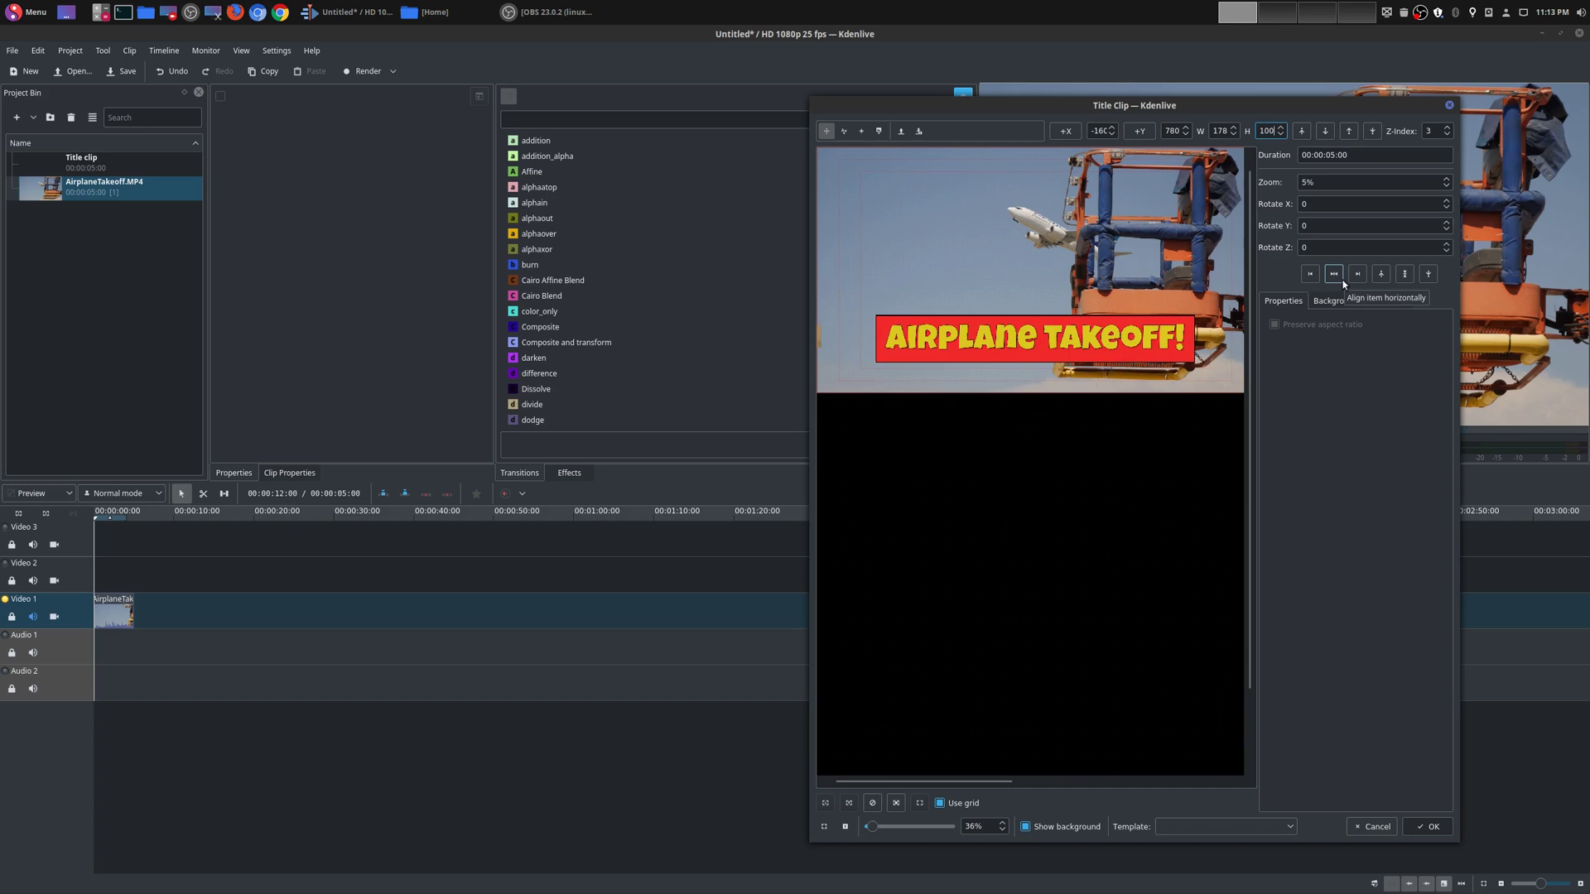
{"action": "left_click_drag", "start_coordinate": [1016, 496], "coordinate": [1068, 579]}
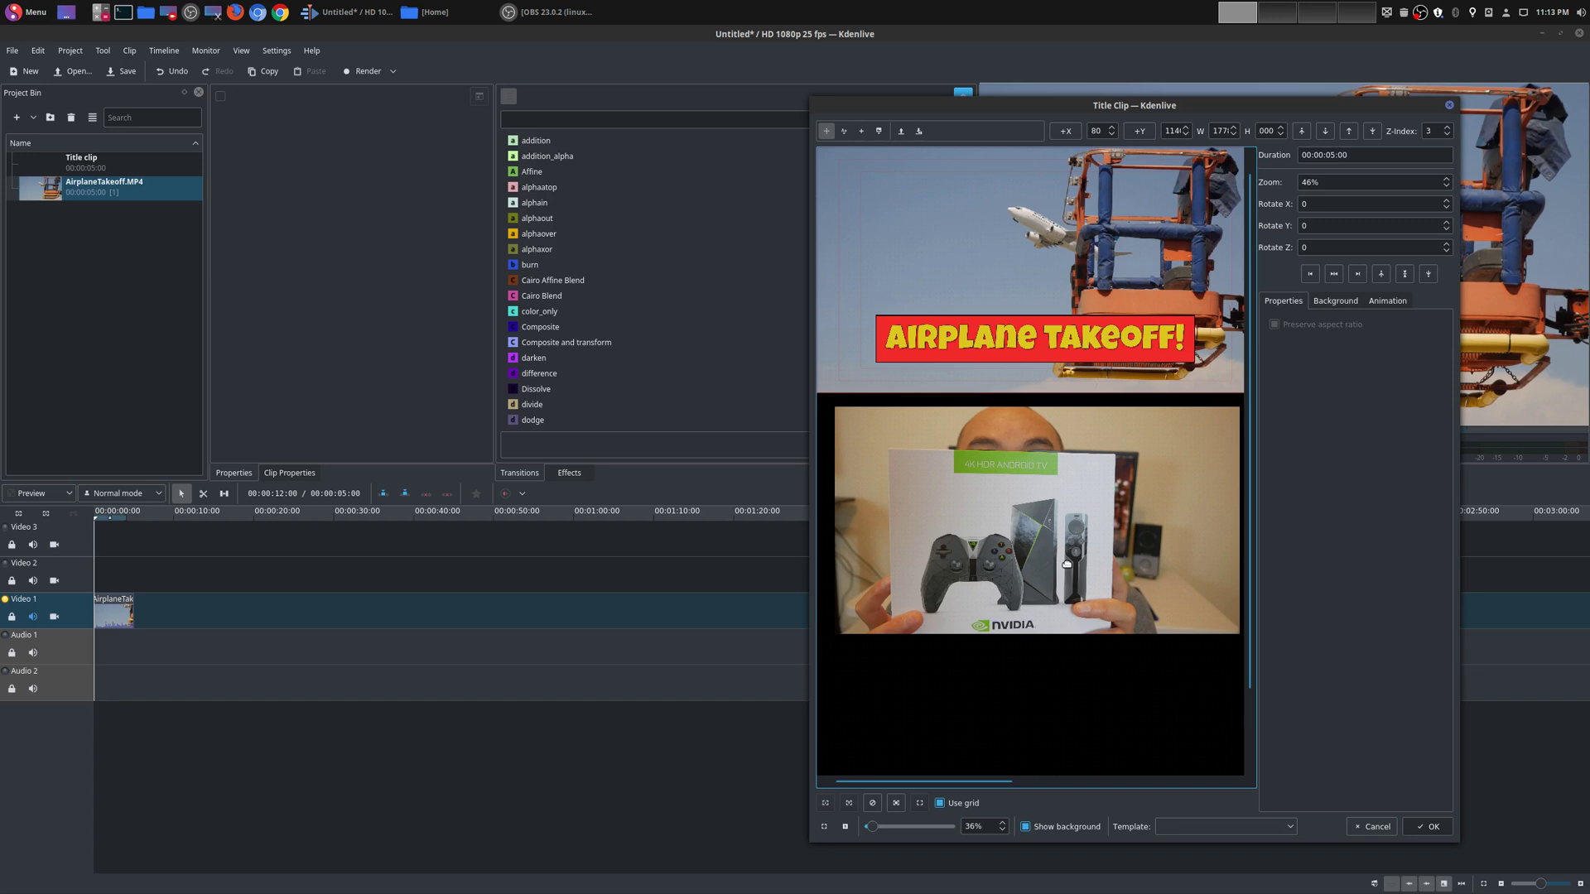
{"action": "key", "text": "Delete"}
Step: Fit the whole title canvas in view and raise the background opacity to 70
{"action": "scroll", "coordinate": [1027, 555], "scroll_direction": "up", "scroll_amount": 1}
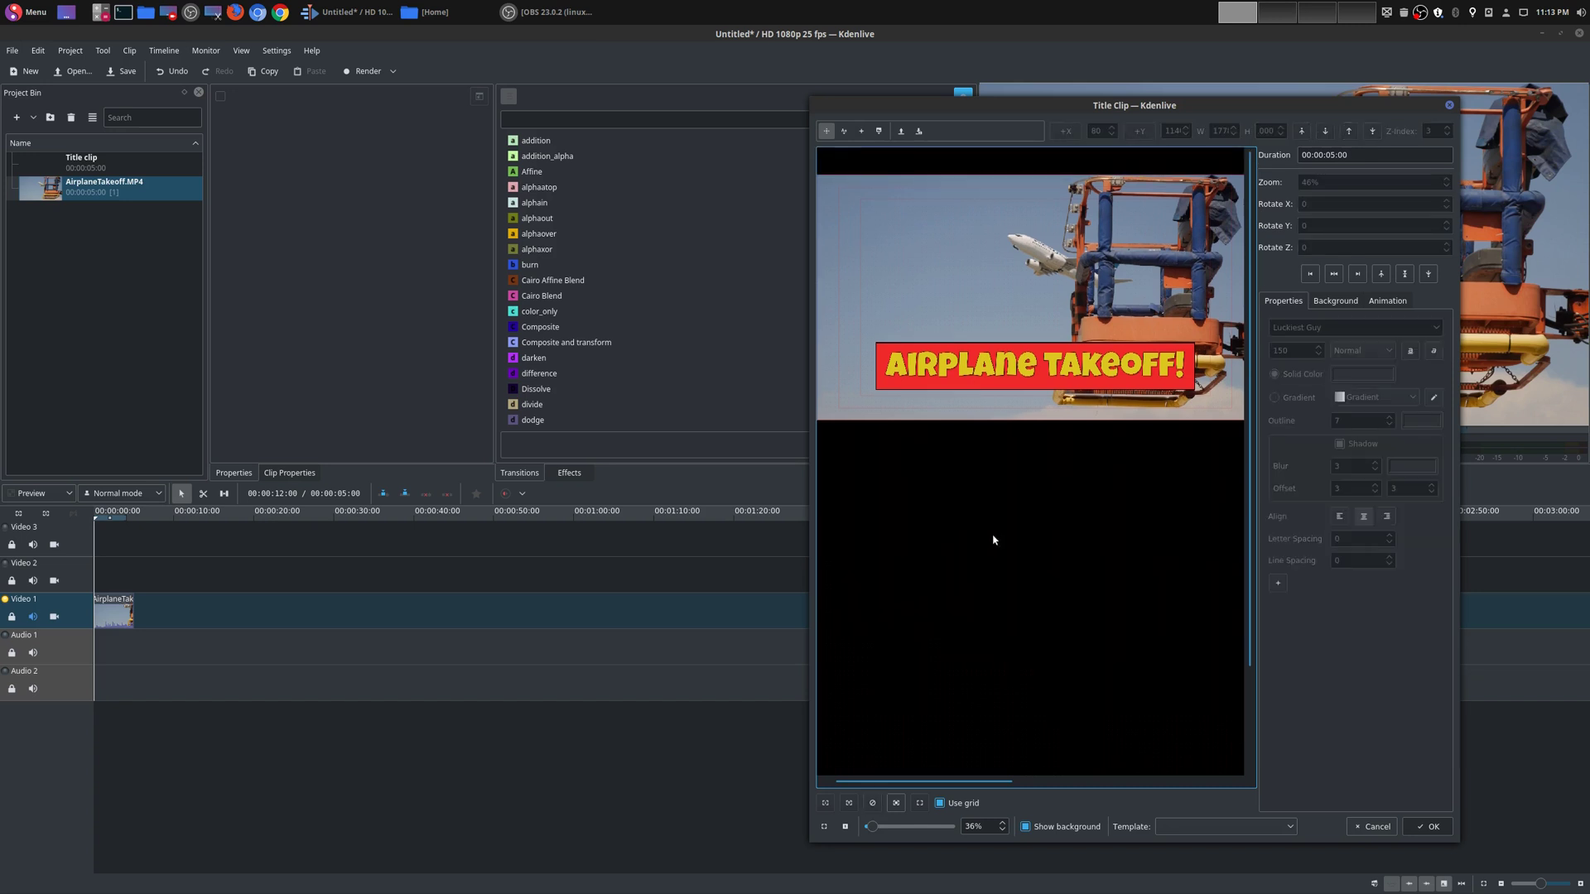
{"action": "left_click", "coordinate": [823, 828]}
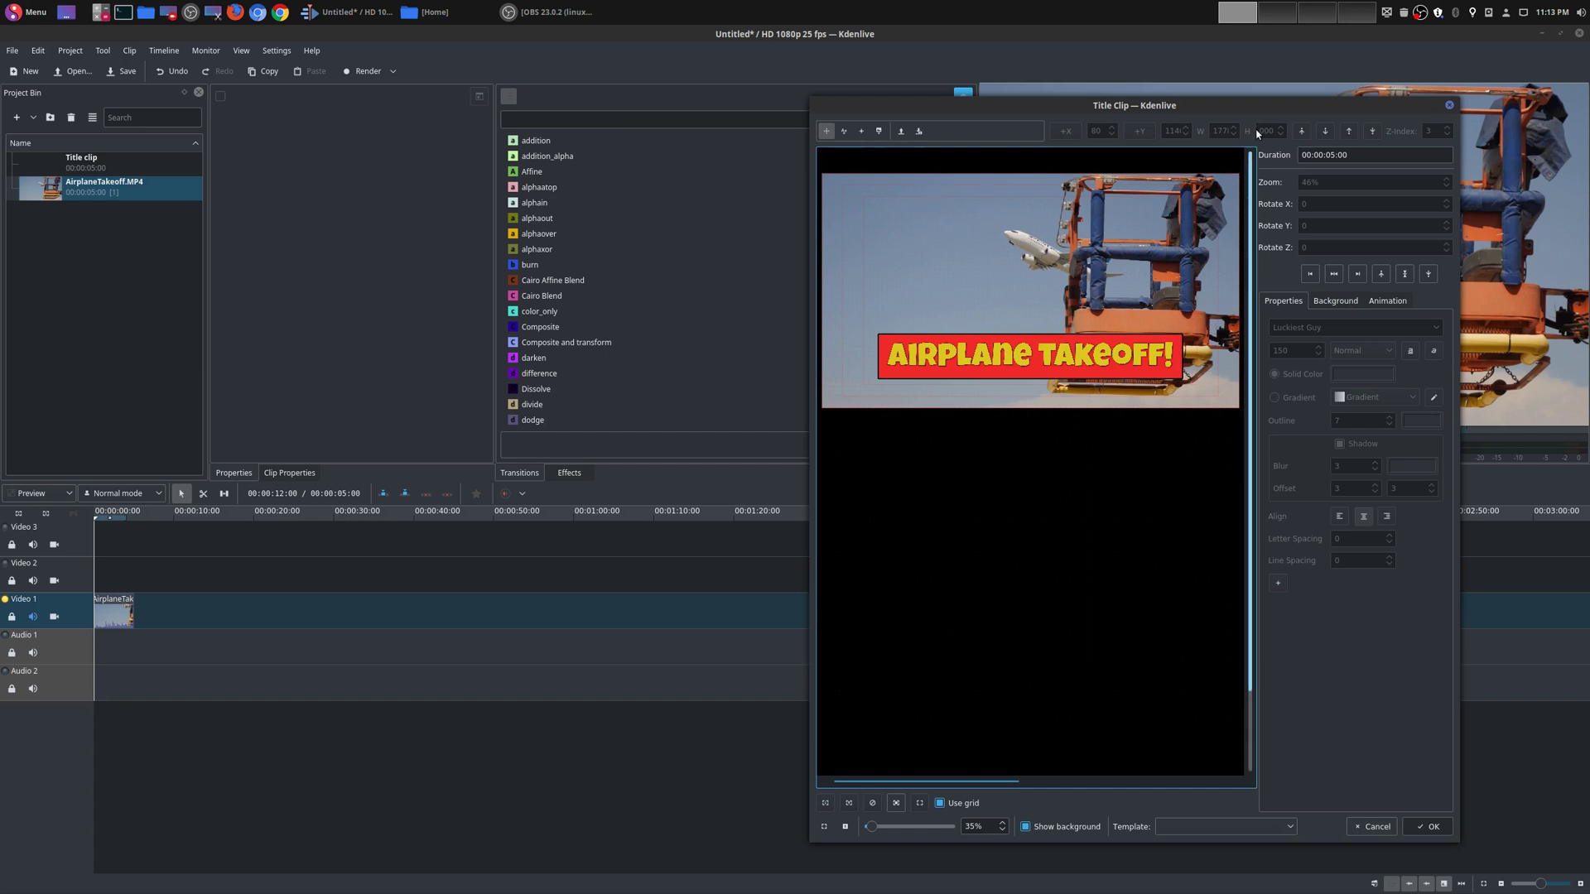
{"action": "left_click", "coordinate": [1331, 308]}
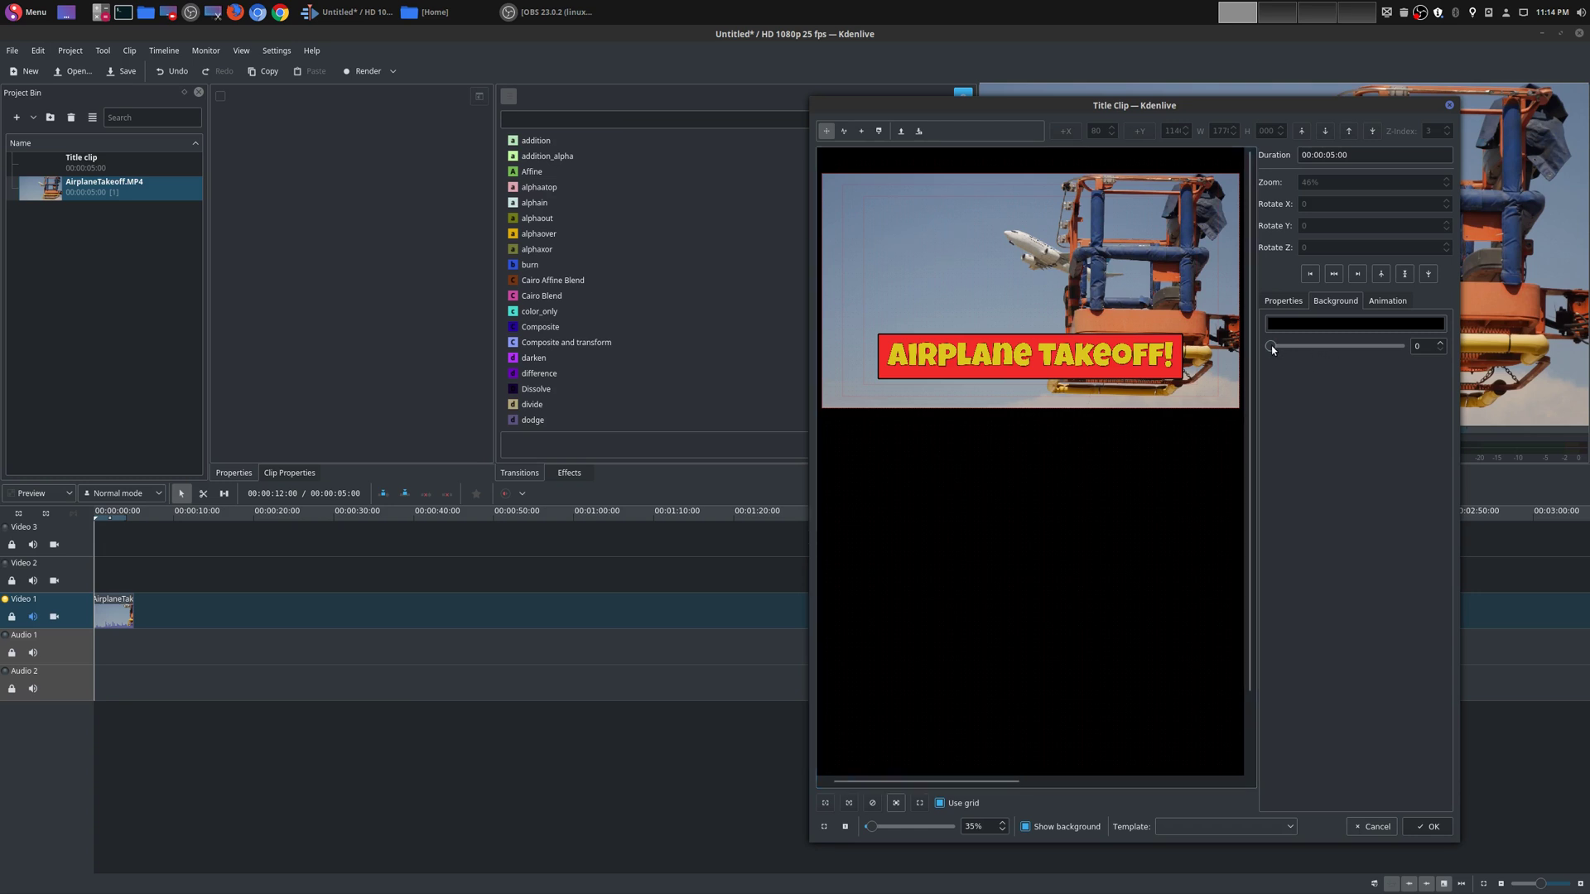
{"action": "left_click_drag", "start_coordinate": [1270, 345], "coordinate": [1307, 347]}
Step: Try yellow and red as the background colour, then settle on black
{"action": "left_click", "coordinate": [1313, 325]}
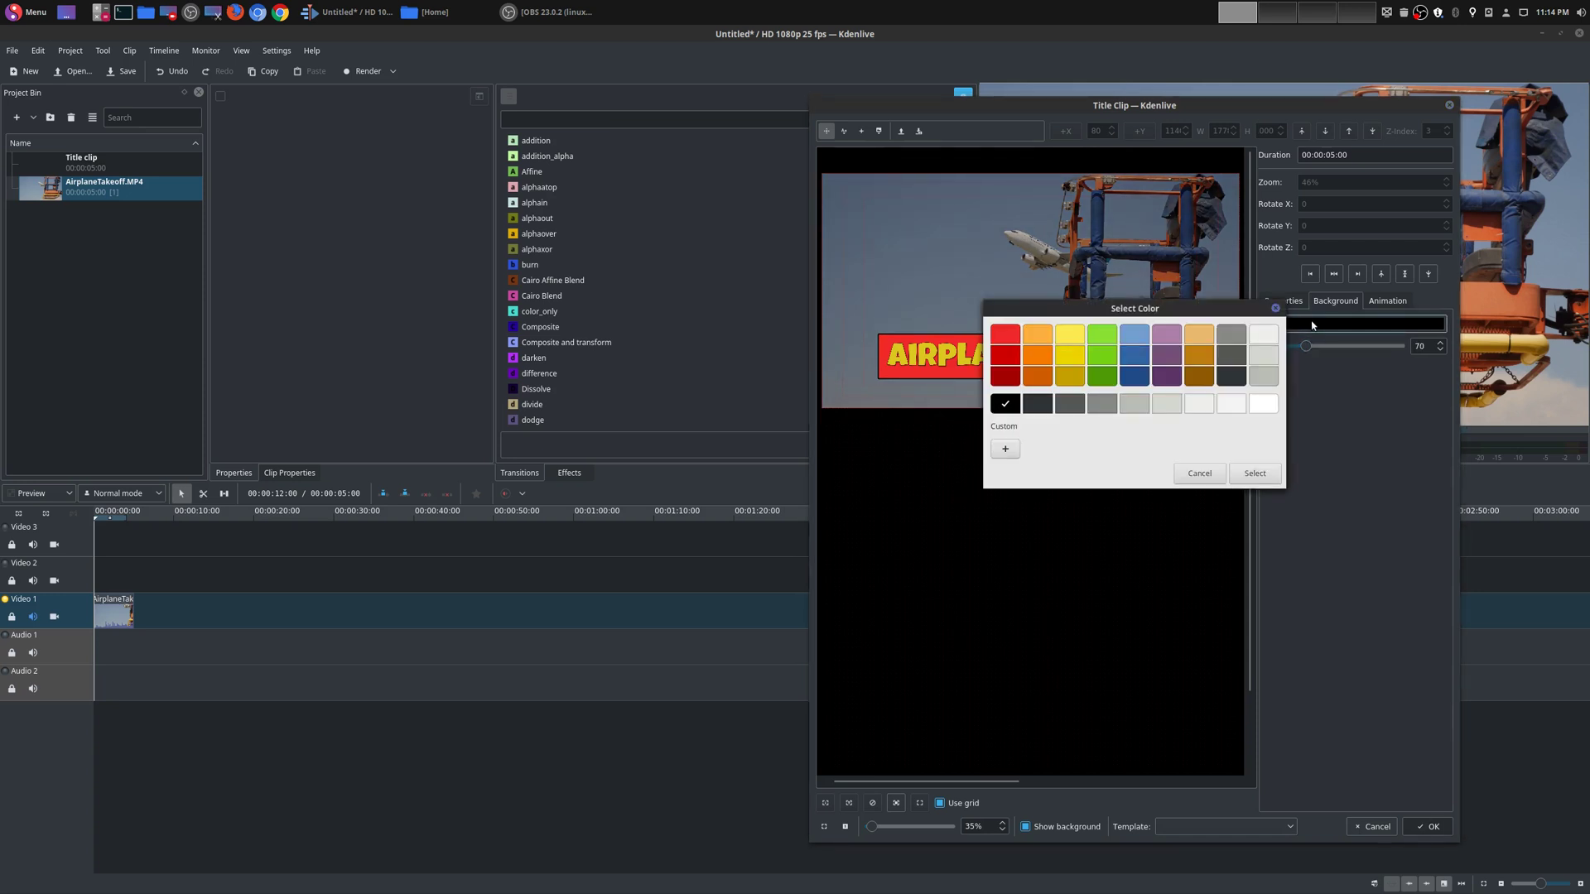
{"action": "left_click", "coordinate": [1068, 335]}
{"action": "left_click", "coordinate": [1257, 475]}
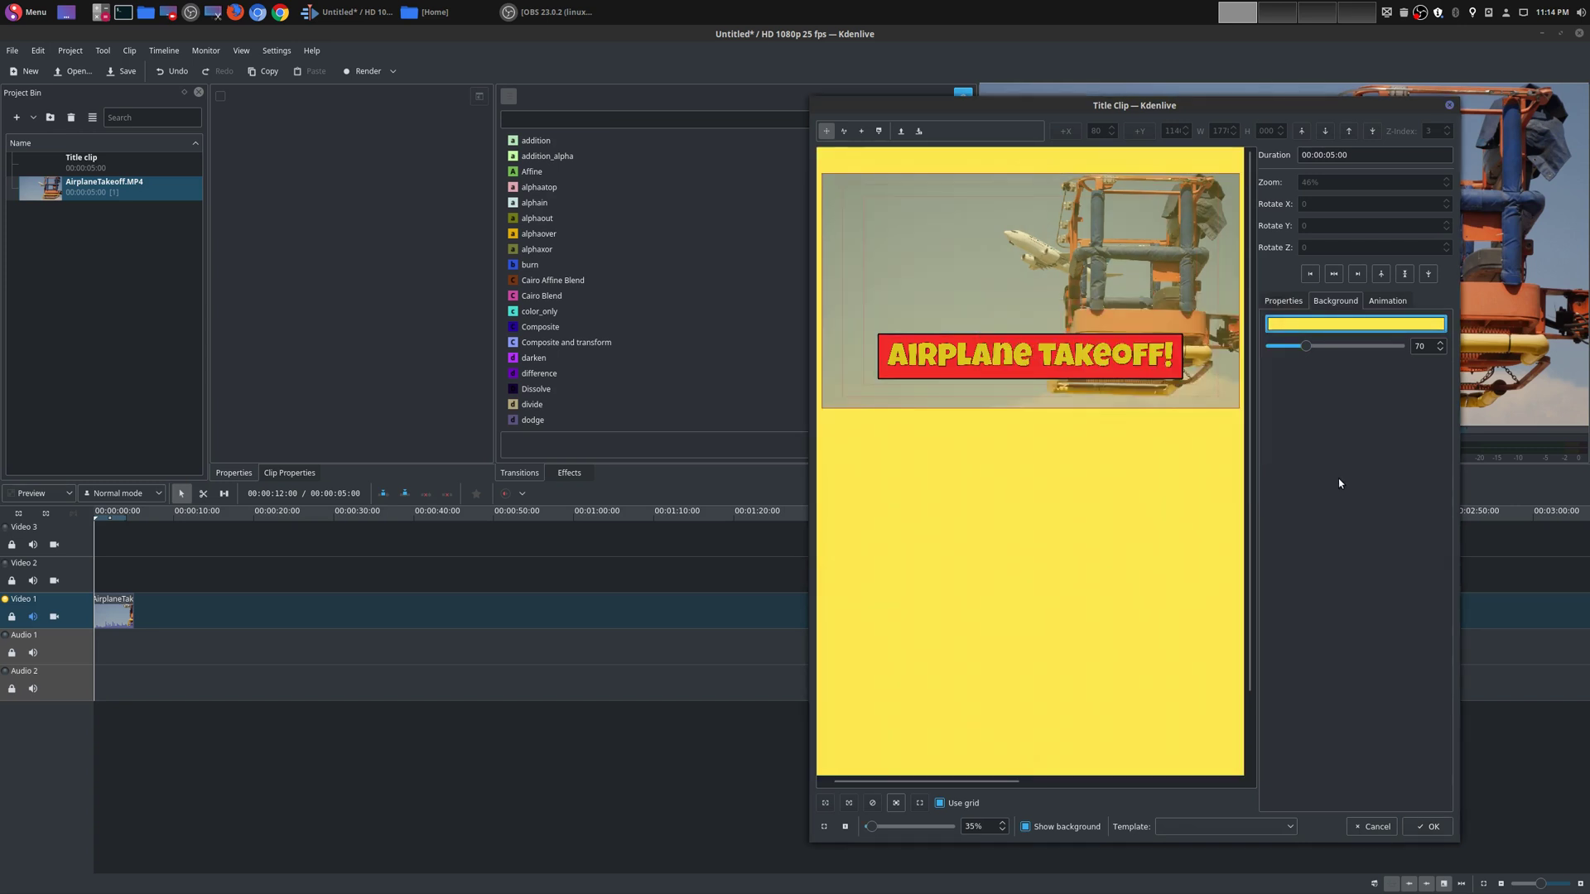
{"action": "left_click", "coordinate": [1292, 324]}
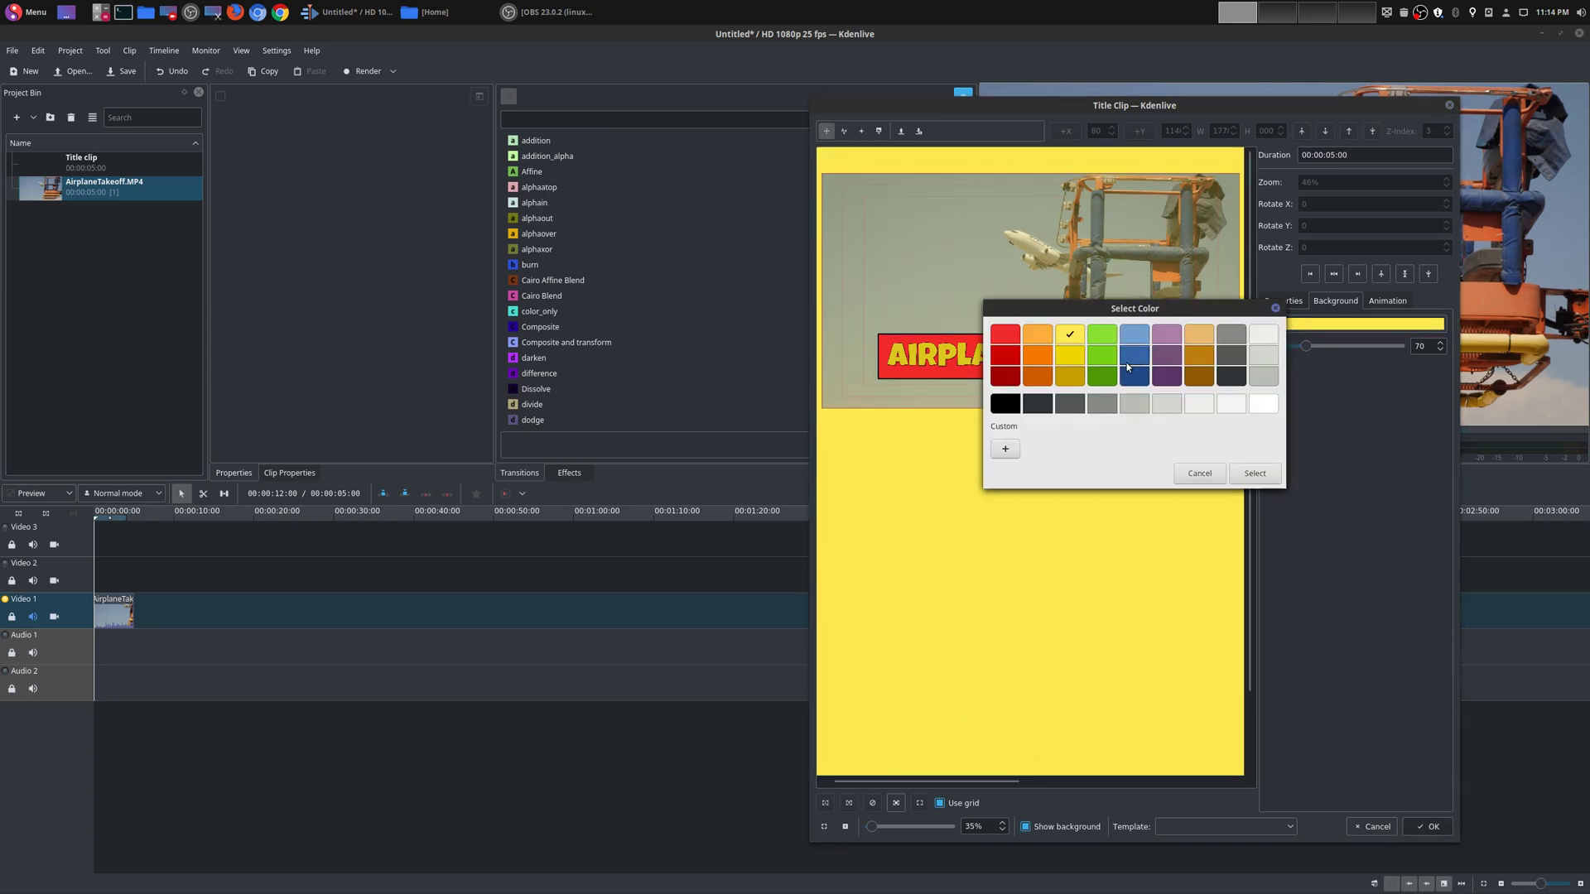
{"action": "left_click", "coordinate": [1007, 337]}
{"action": "left_click", "coordinate": [1255, 473]}
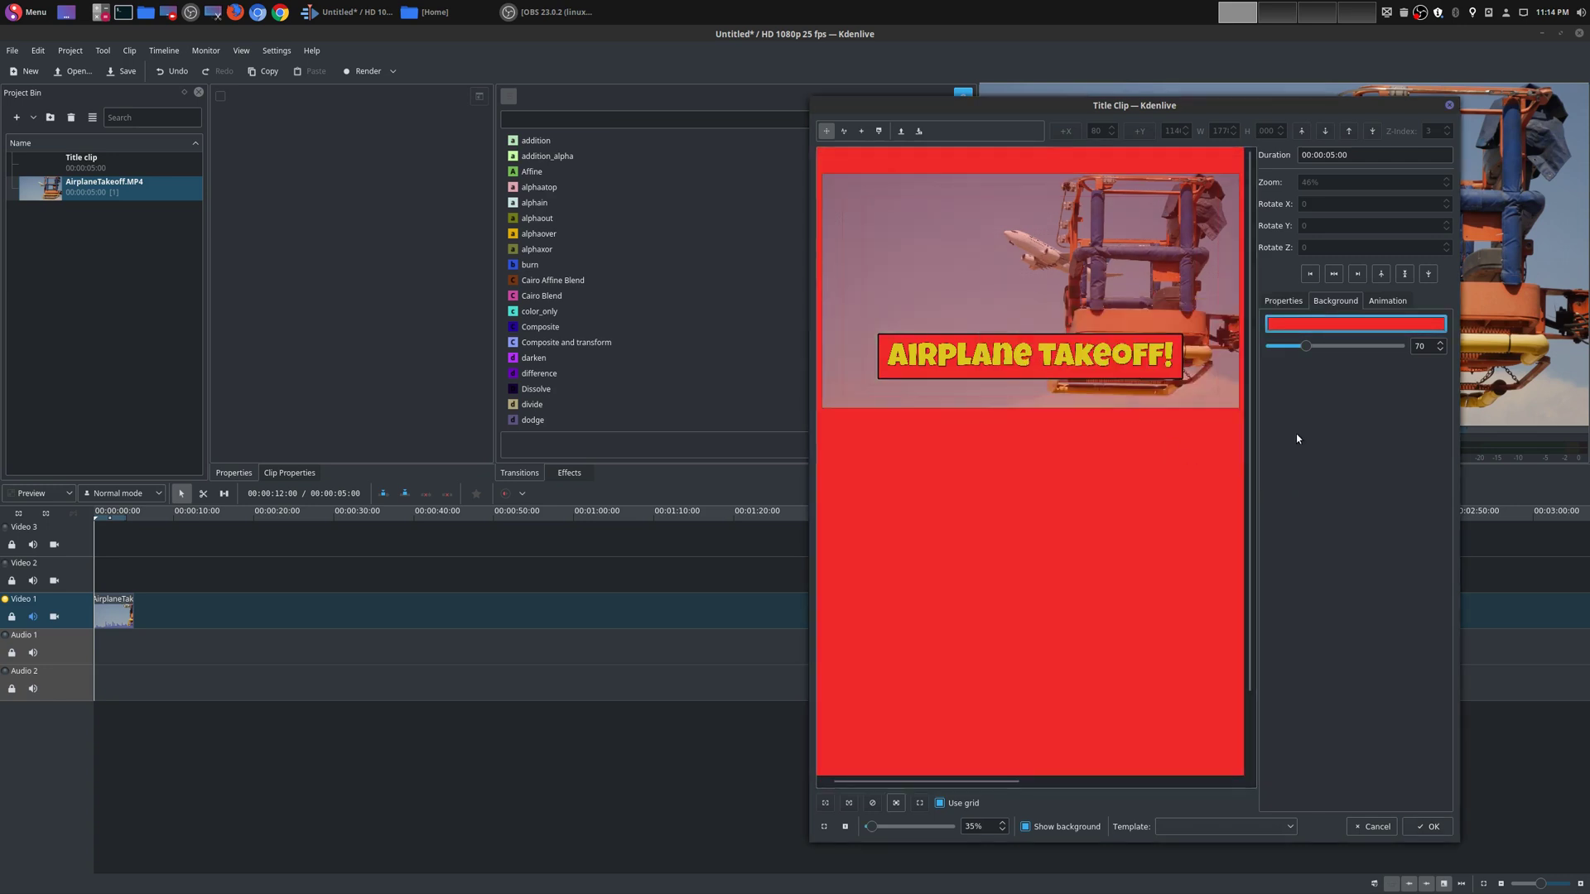
{"action": "left_click", "coordinate": [1304, 331]}
{"action": "left_click", "coordinate": [1005, 403]}
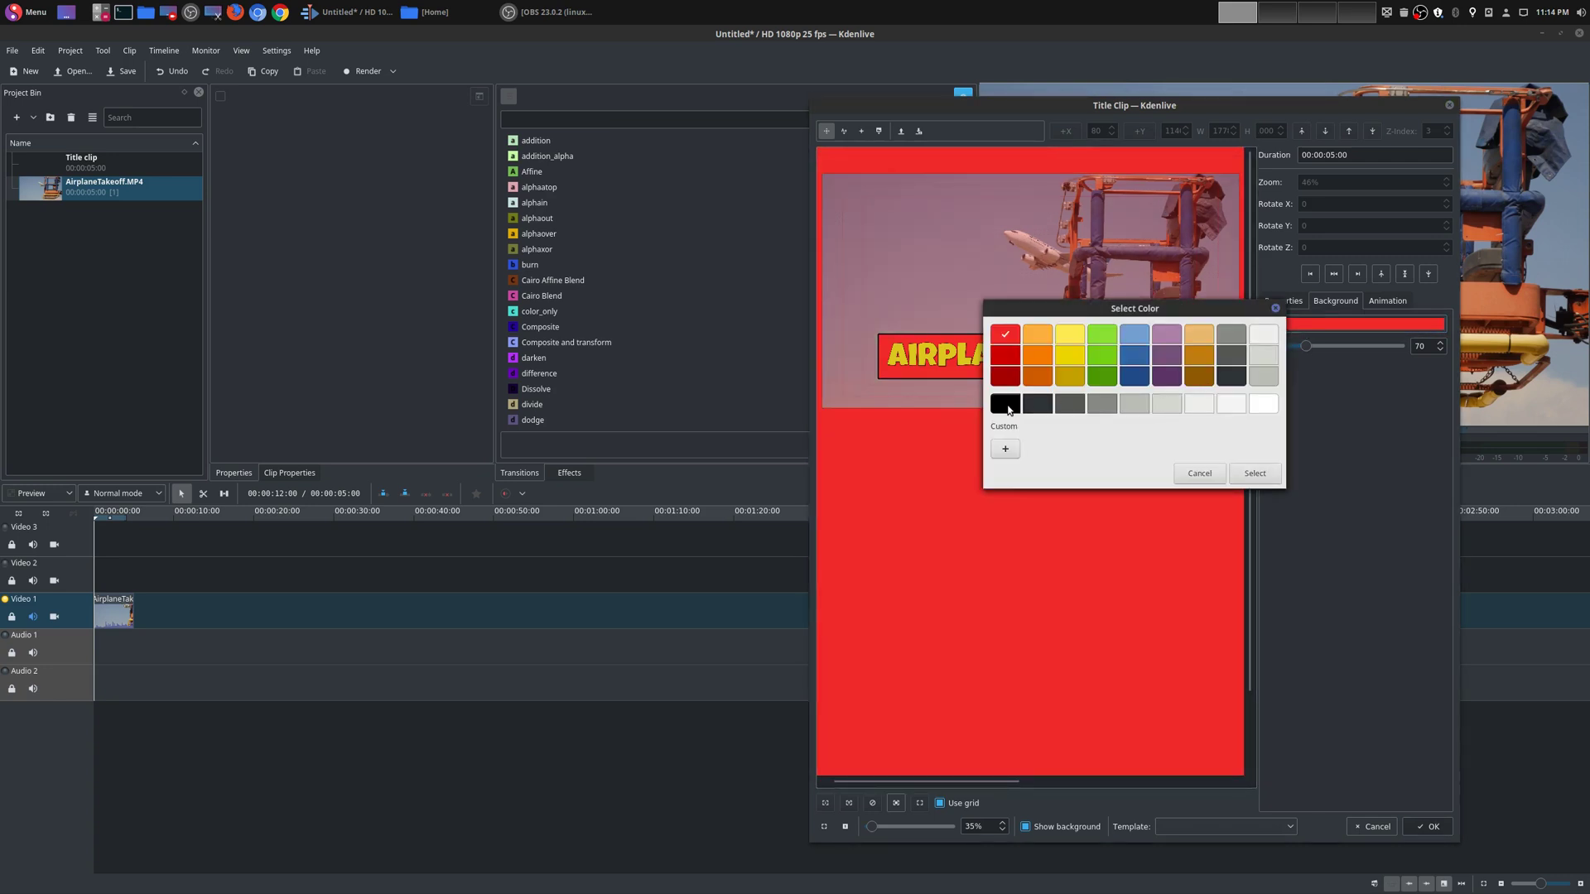
{"action": "left_click", "coordinate": [1251, 477]}
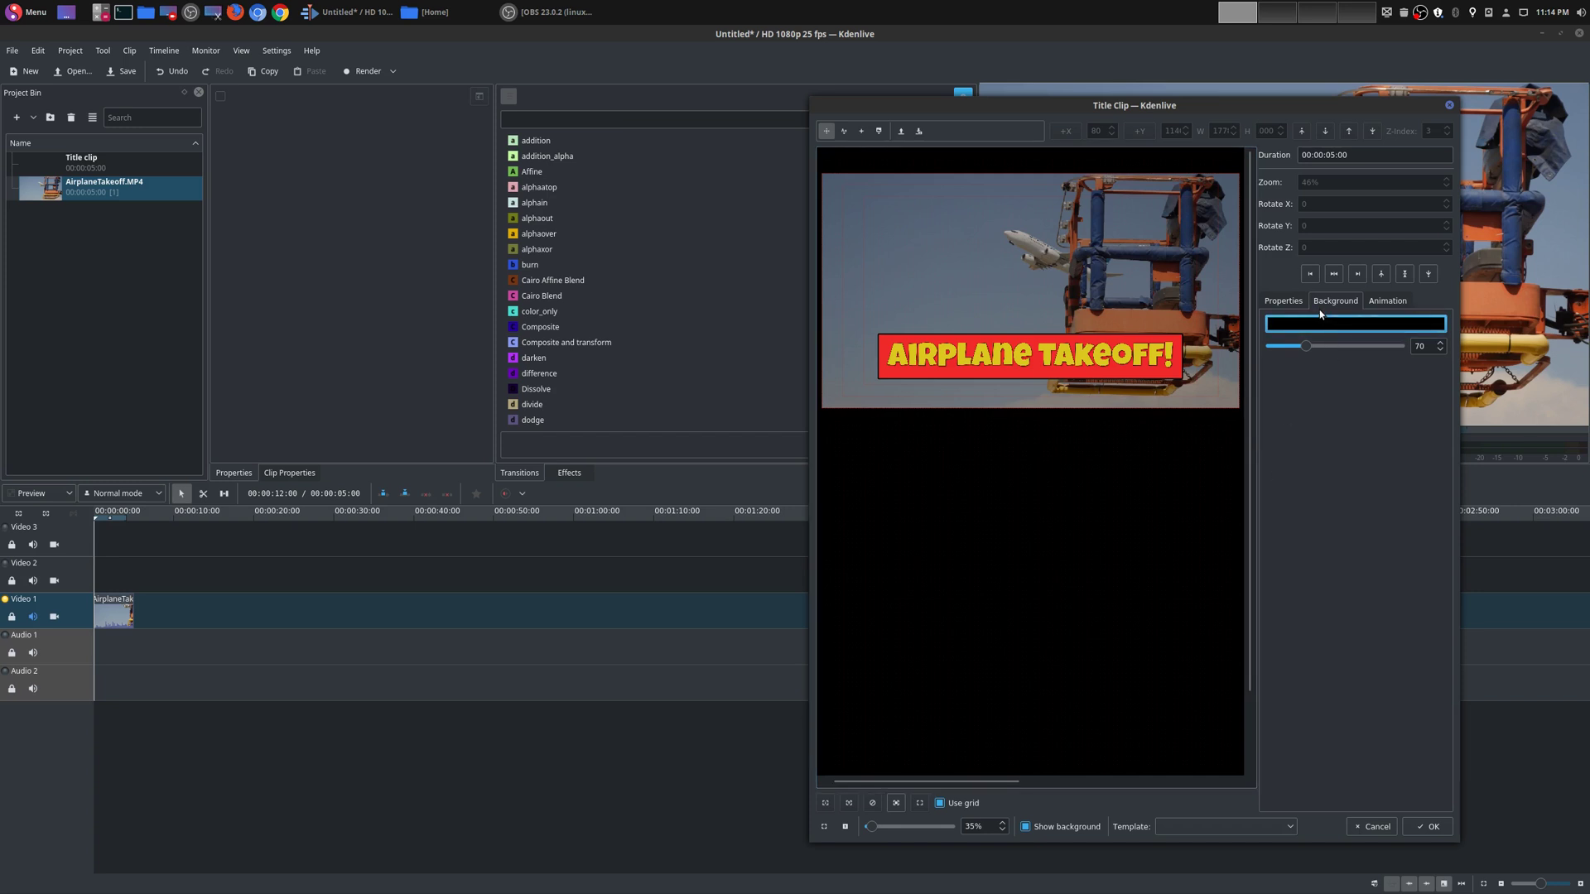
Step: Drag the animation start area to the upper right and the end area lower left
{"action": "left_click", "coordinate": [1378, 301]}
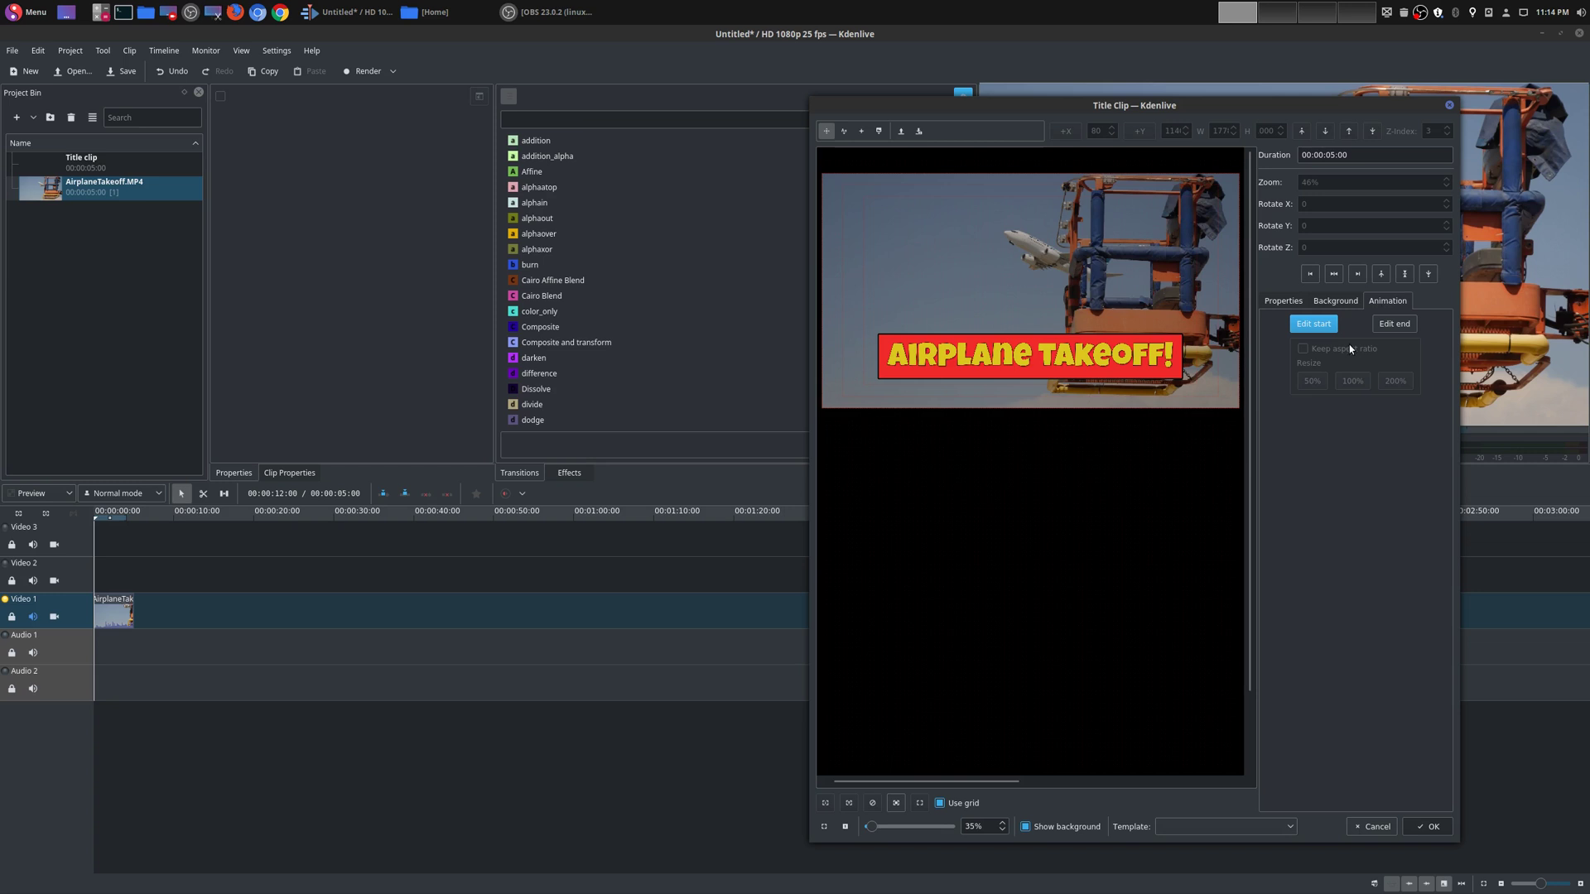
{"action": "left_click", "coordinate": [1325, 329]}
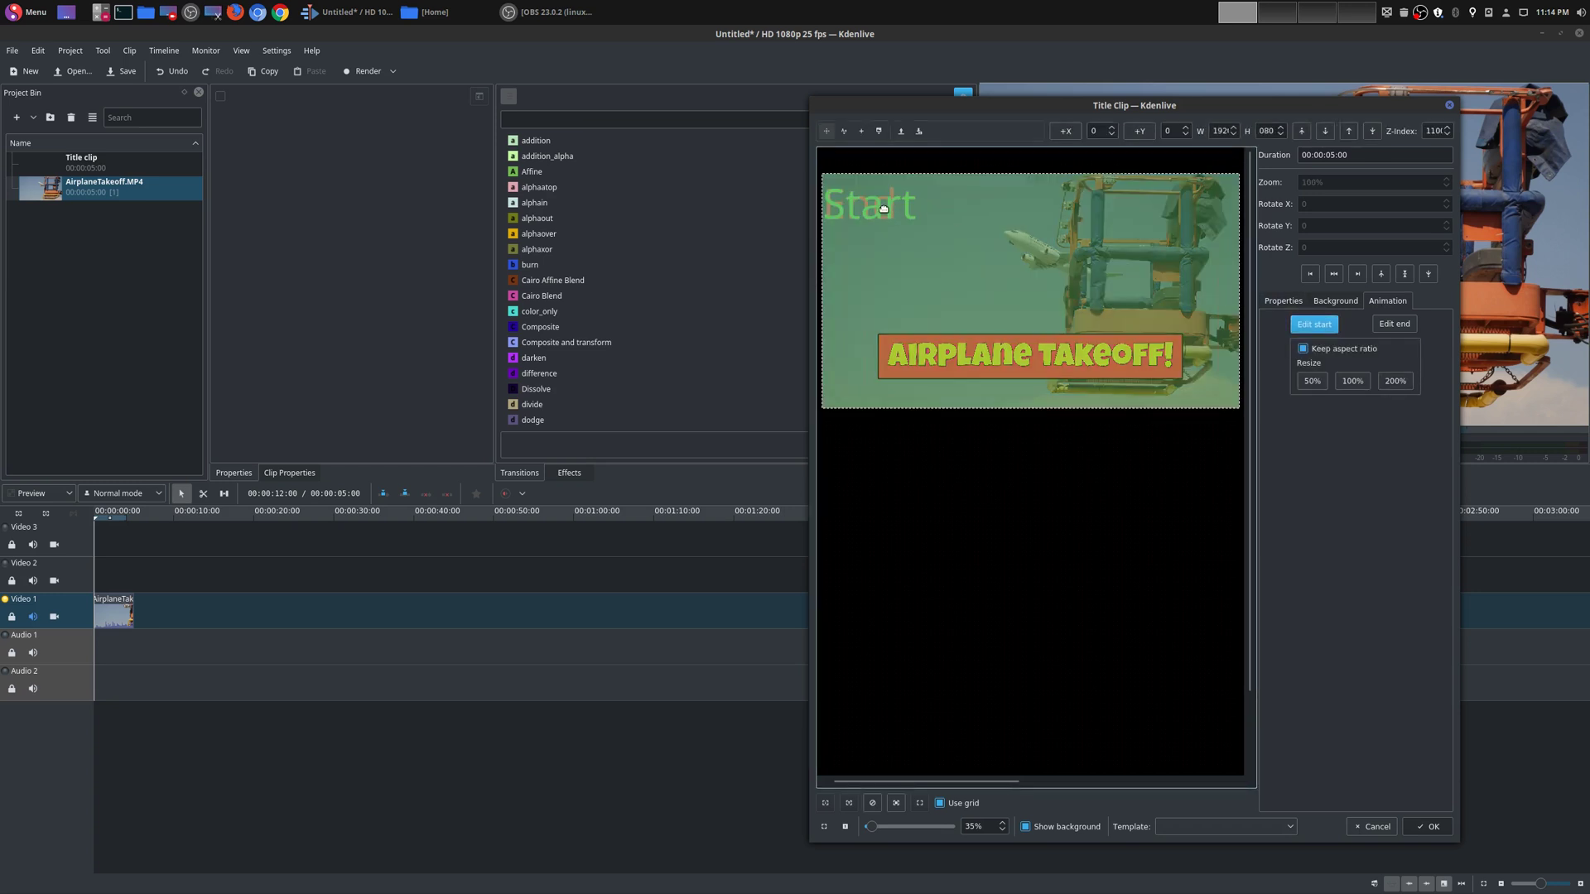
{"action": "left_click_drag", "start_coordinate": [884, 209], "coordinate": [1138, 227]}
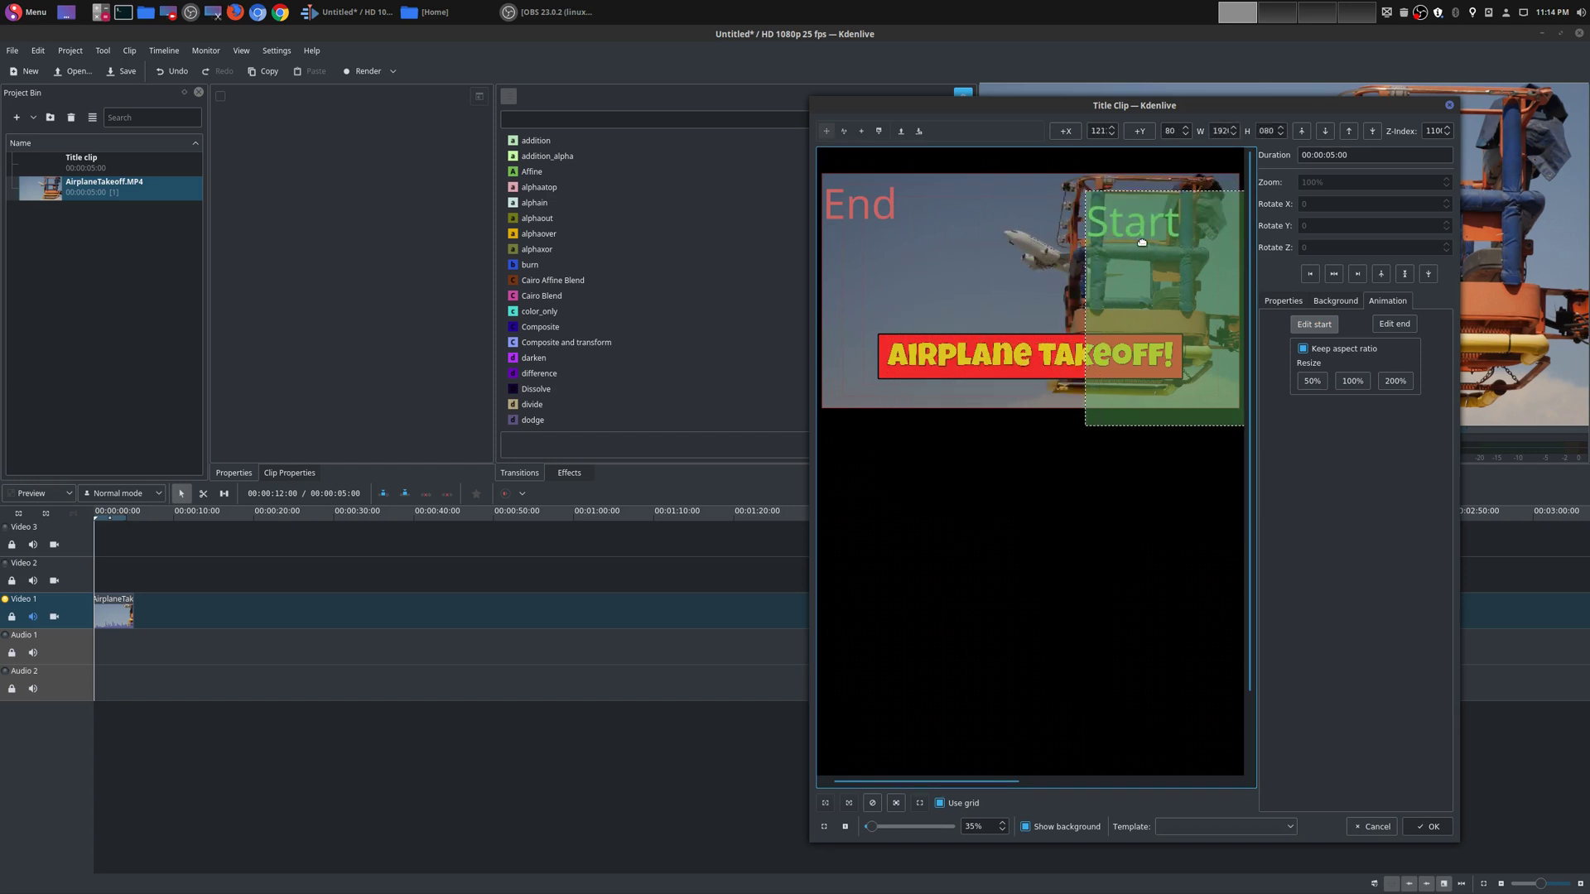
{"action": "left_click", "coordinate": [1394, 323]}
{"action": "left_click_drag", "start_coordinate": [868, 211], "coordinate": [868, 337]}
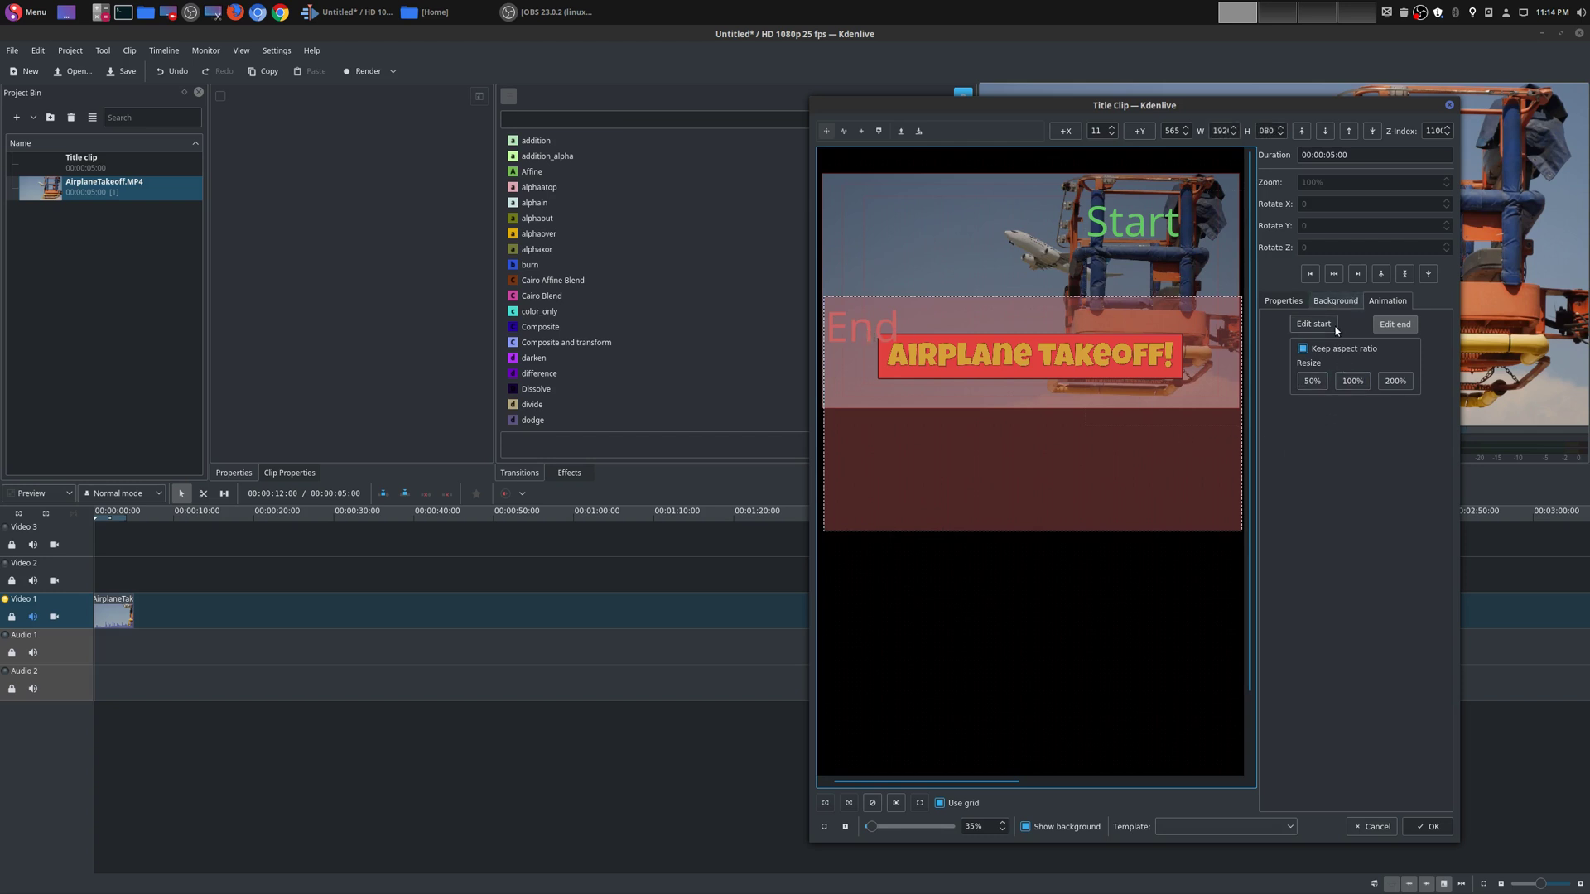
Step: Toggle start-position editing on and off, leaving animation position editing turned off
{"action": "left_click", "coordinate": [1283, 305]}
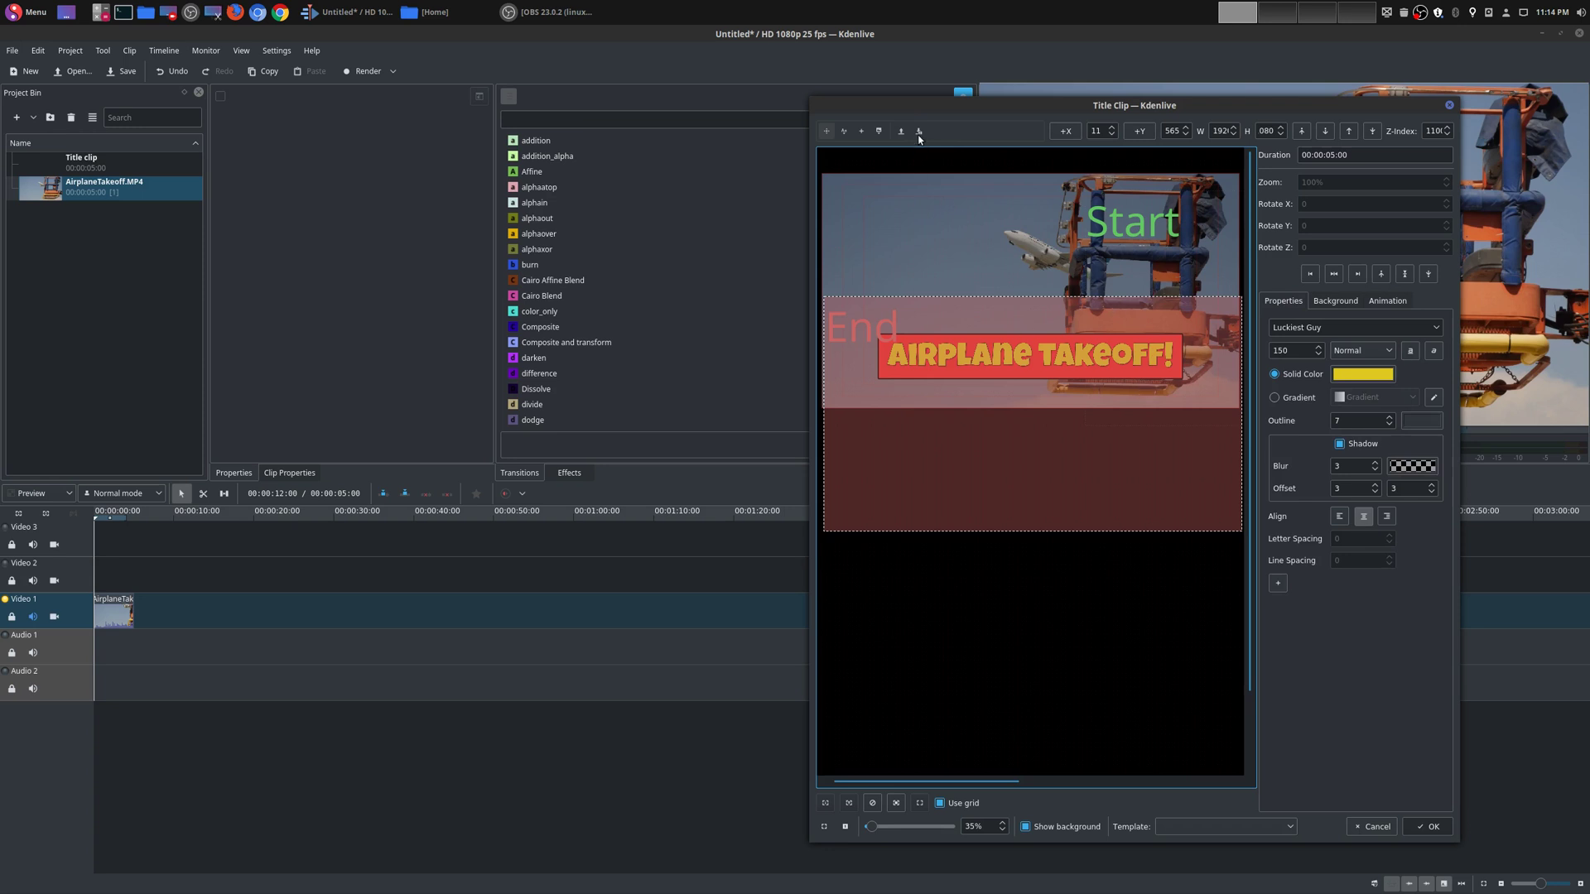
{"action": "left_click", "coordinate": [1385, 301]}
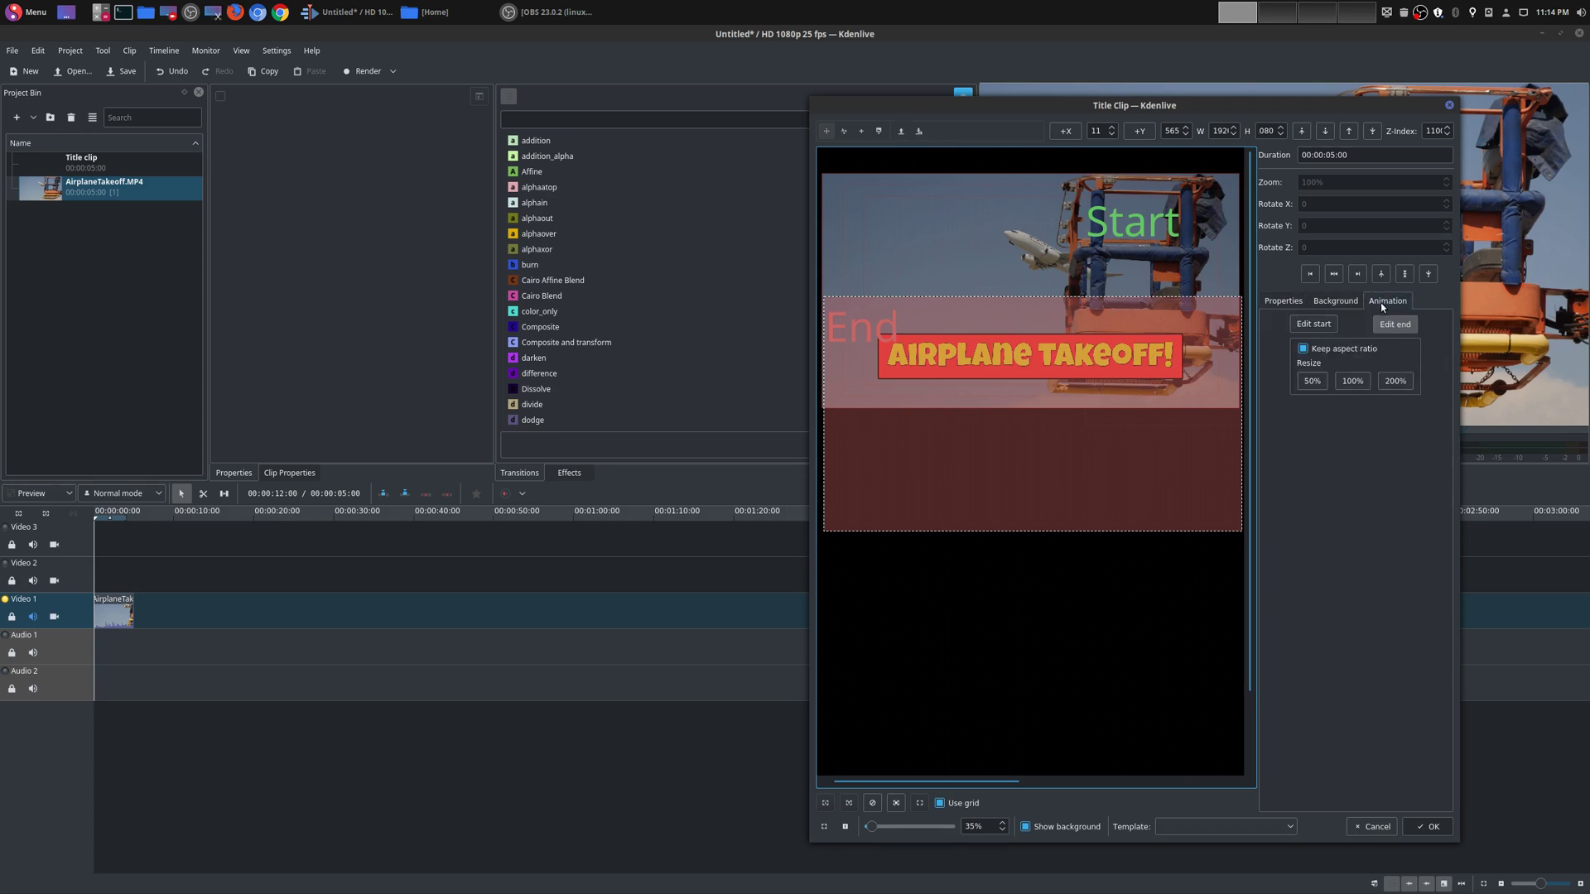
{"action": "left_click", "coordinate": [1317, 325]}
{"action": "left_click", "coordinate": [1323, 325]}
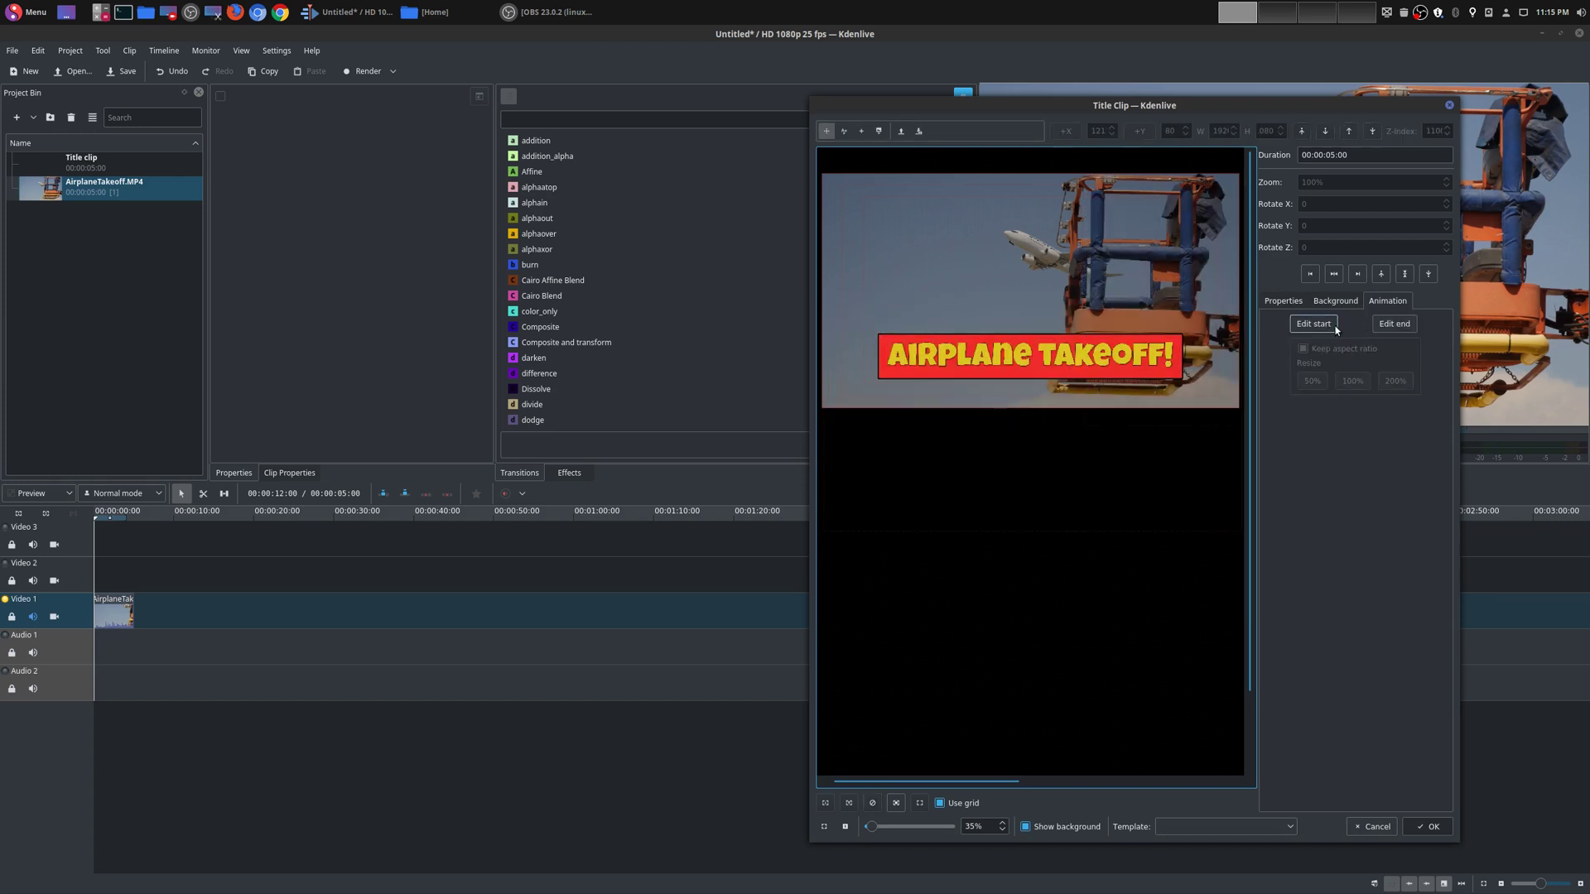
{"action": "left_click", "coordinate": [1323, 325]}
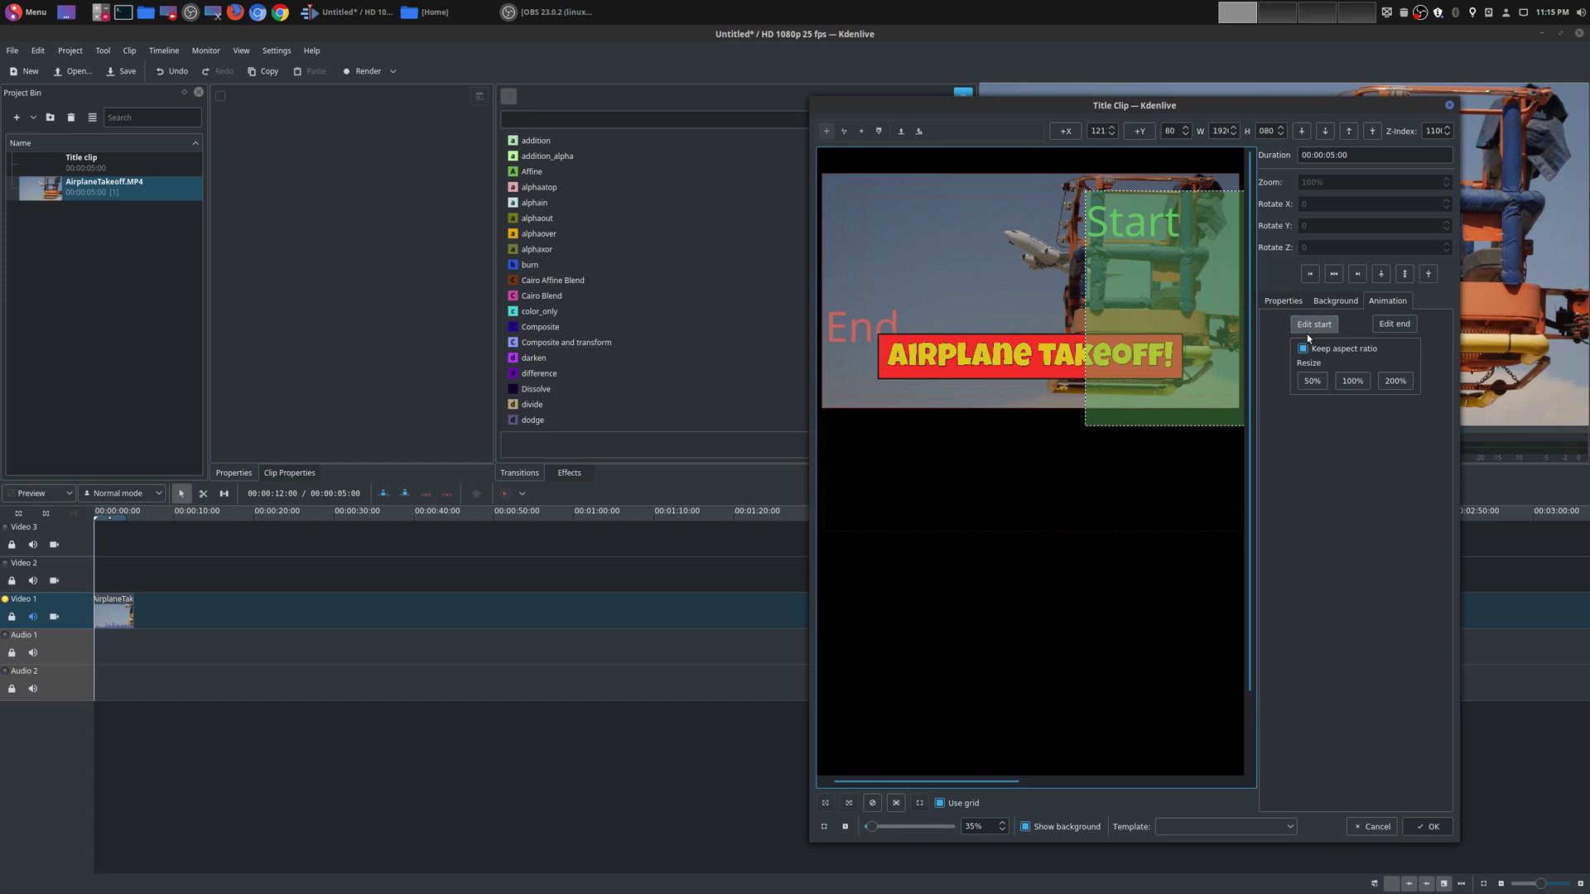
{"action": "left_click", "coordinate": [1313, 331]}
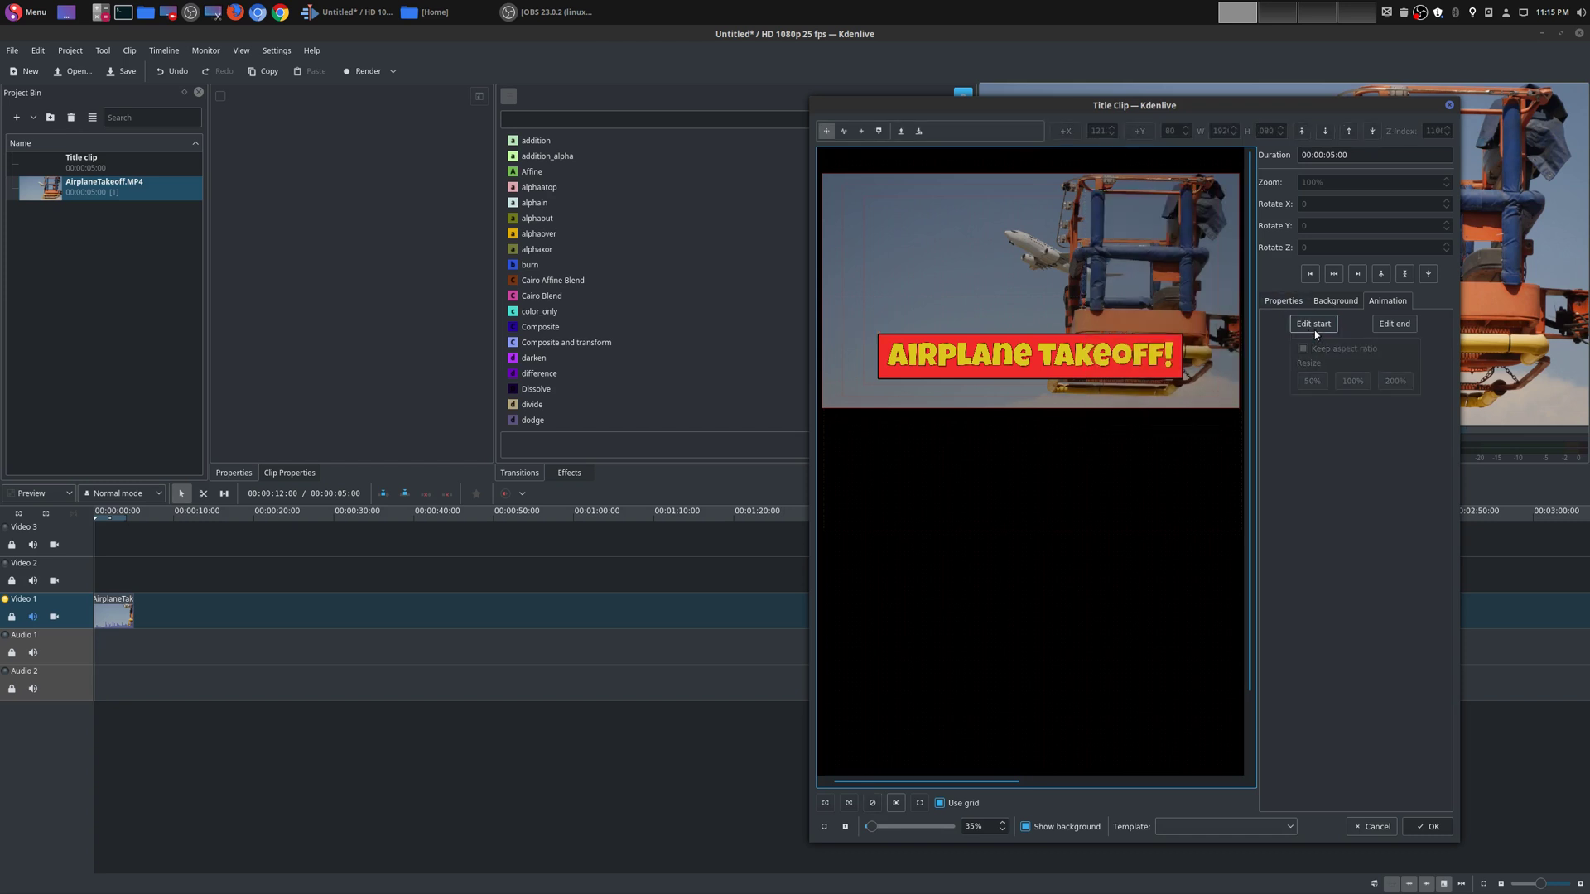
Step: Save the title as 'Airplanes' in the Pictures folder
{"action": "left_click", "coordinate": [918, 131]}
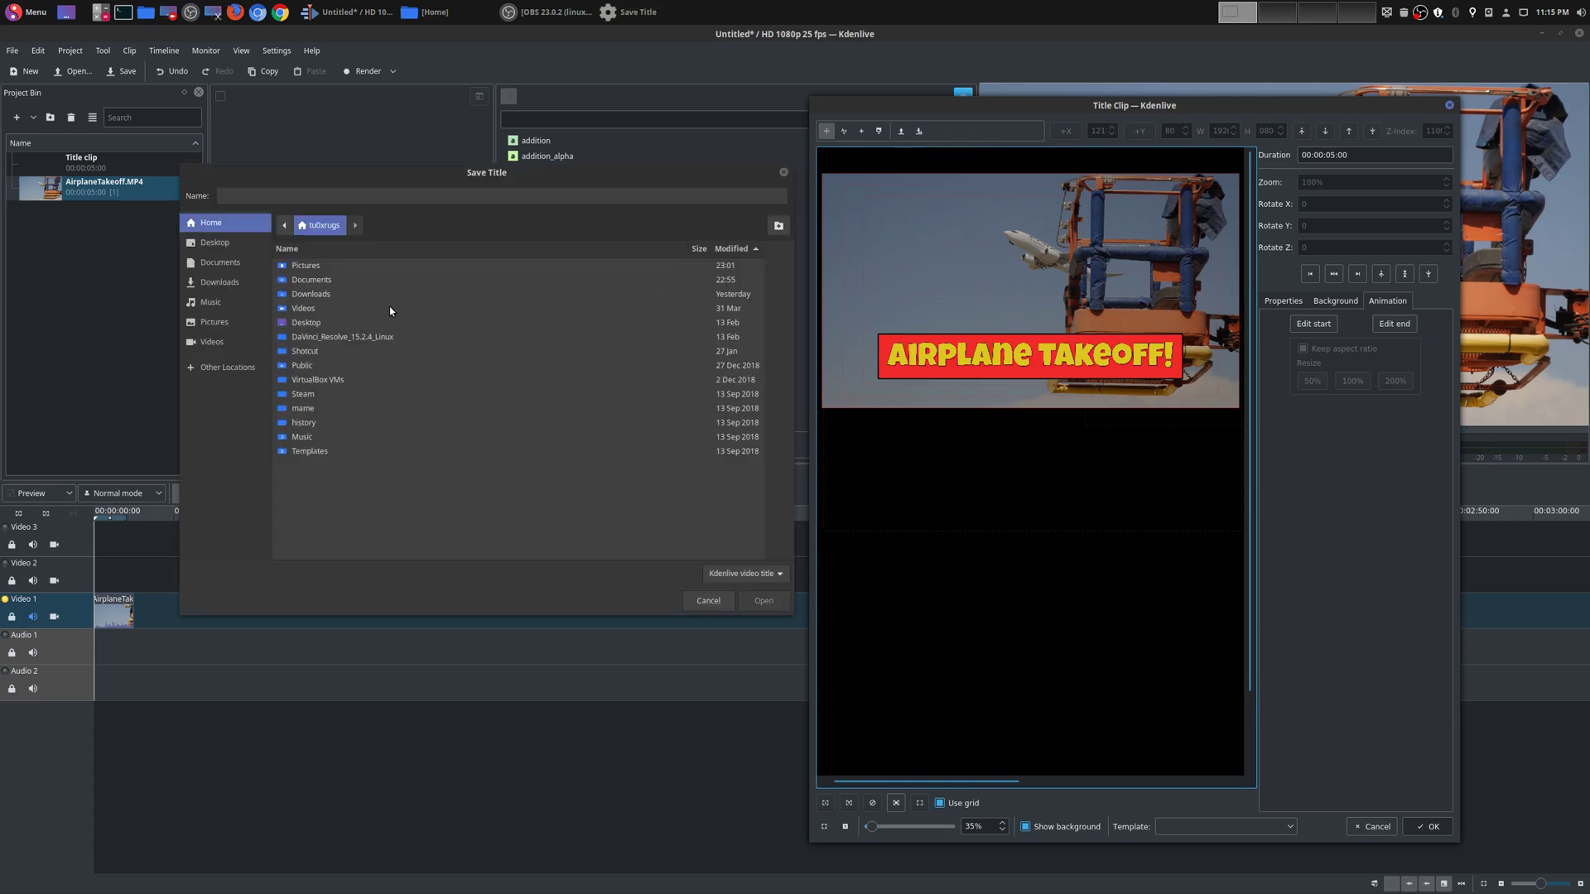
{"action": "double_click", "coordinate": [311, 265]}
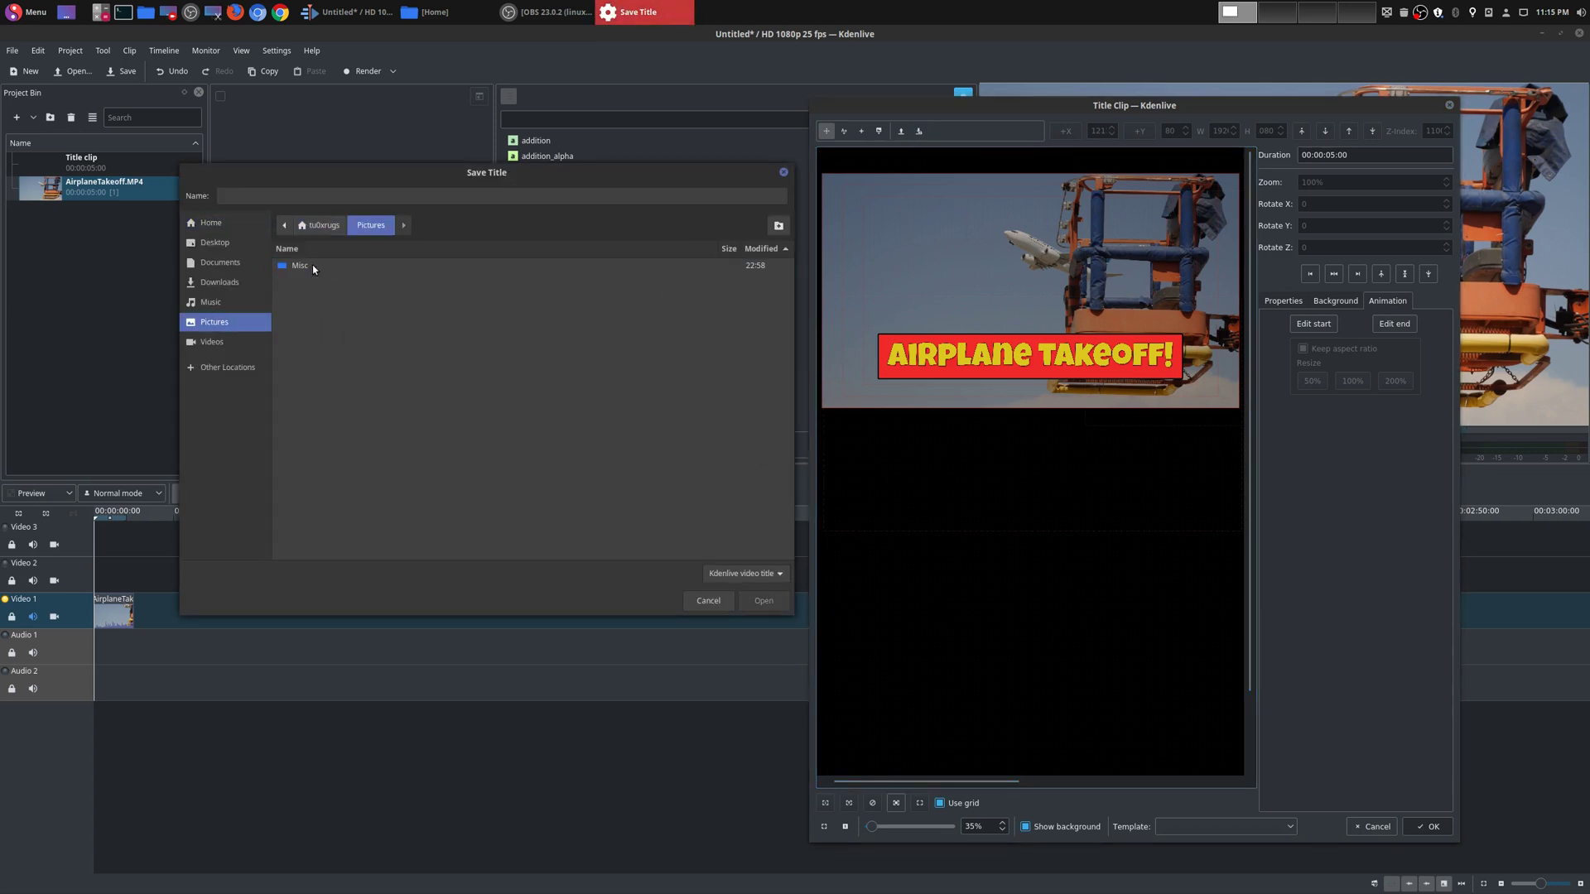
{"action": "left_click", "coordinate": [280, 195]}
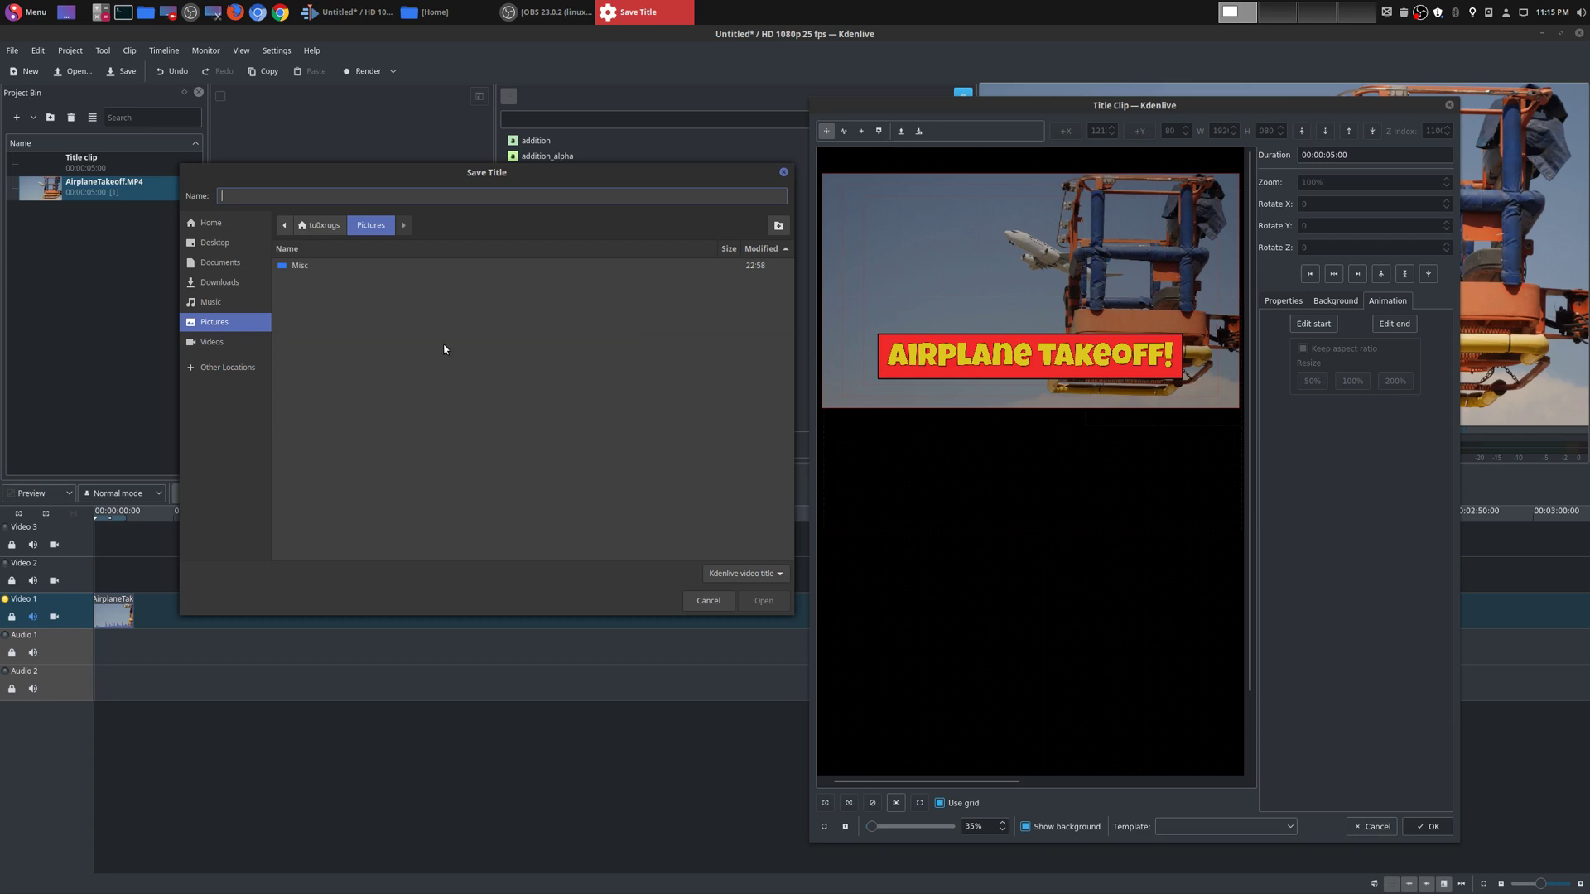
{"action": "type", "text": "Airplanes"}
{"action": "left_click", "coordinate": [764, 602]}
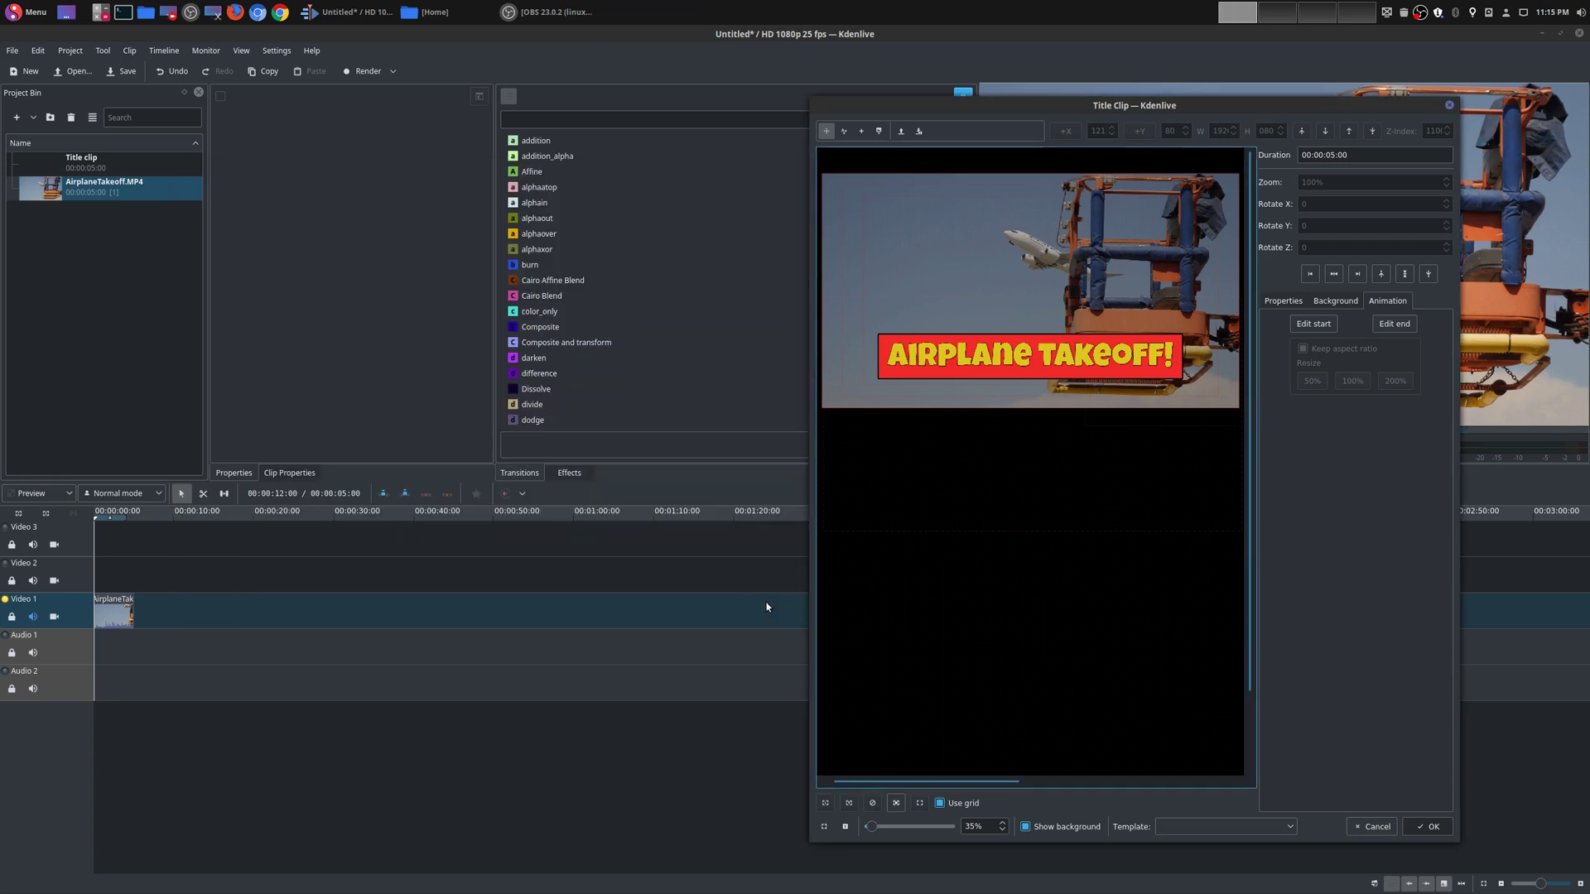
Step: Close the title editor and delete the old Title clip from the Project Bin
{"action": "left_click", "coordinate": [1387, 834]}
{"action": "left_click", "coordinate": [114, 165]}
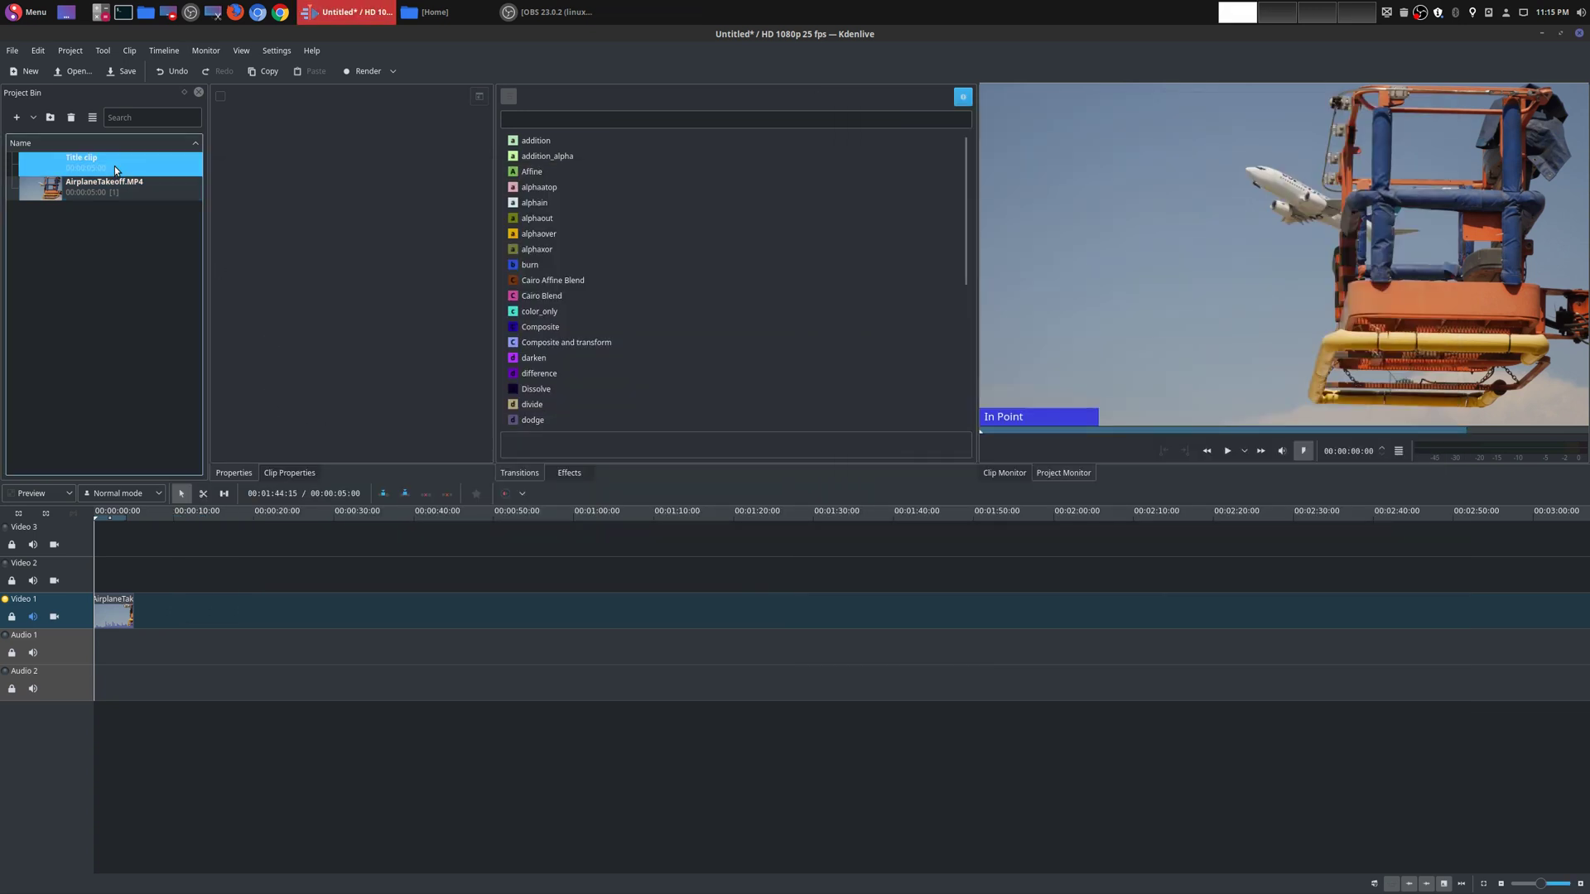
{"action": "right_click", "coordinate": [115, 165]}
{"action": "left_click", "coordinate": [171, 292]}
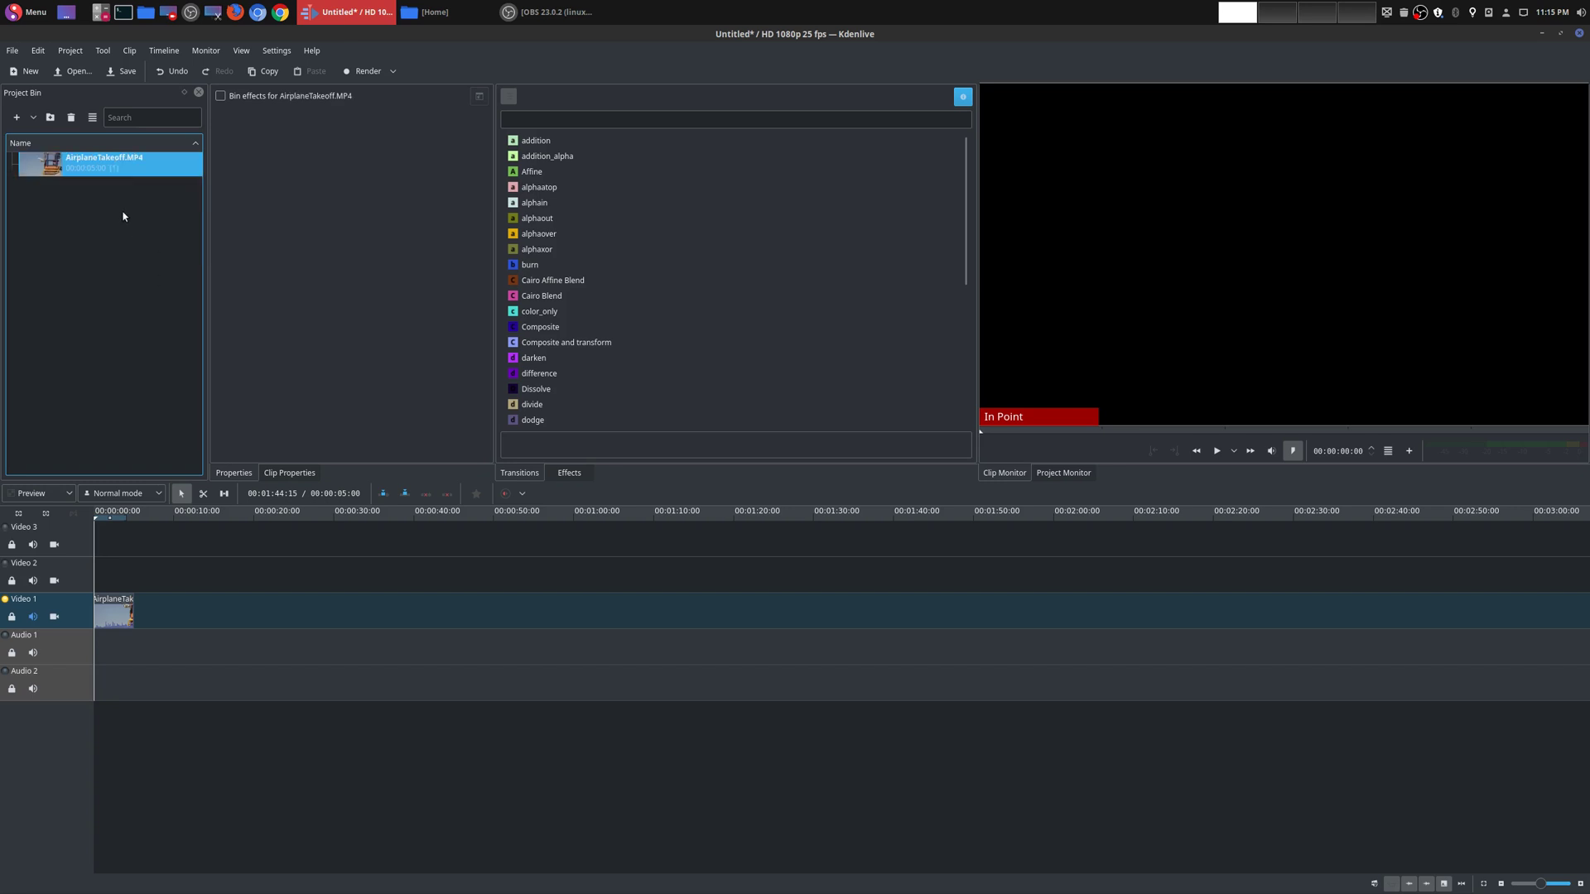
Step: Create a new title clip and bring up its load-title file browser
{"action": "left_click", "coordinate": [73, 55]}
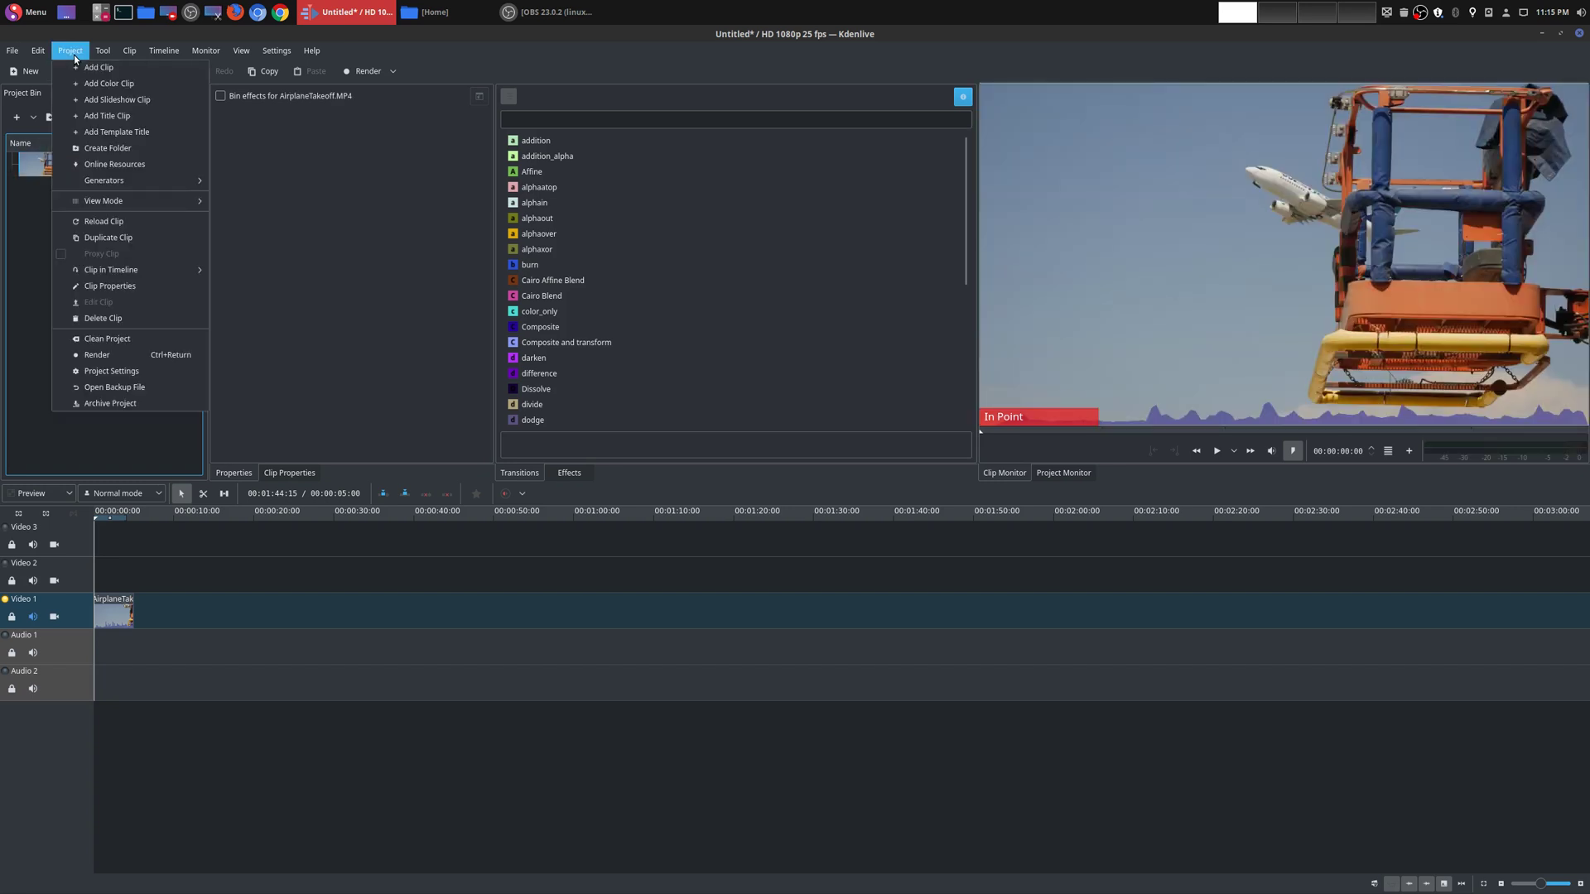
{"action": "left_click", "coordinate": [126, 115]}
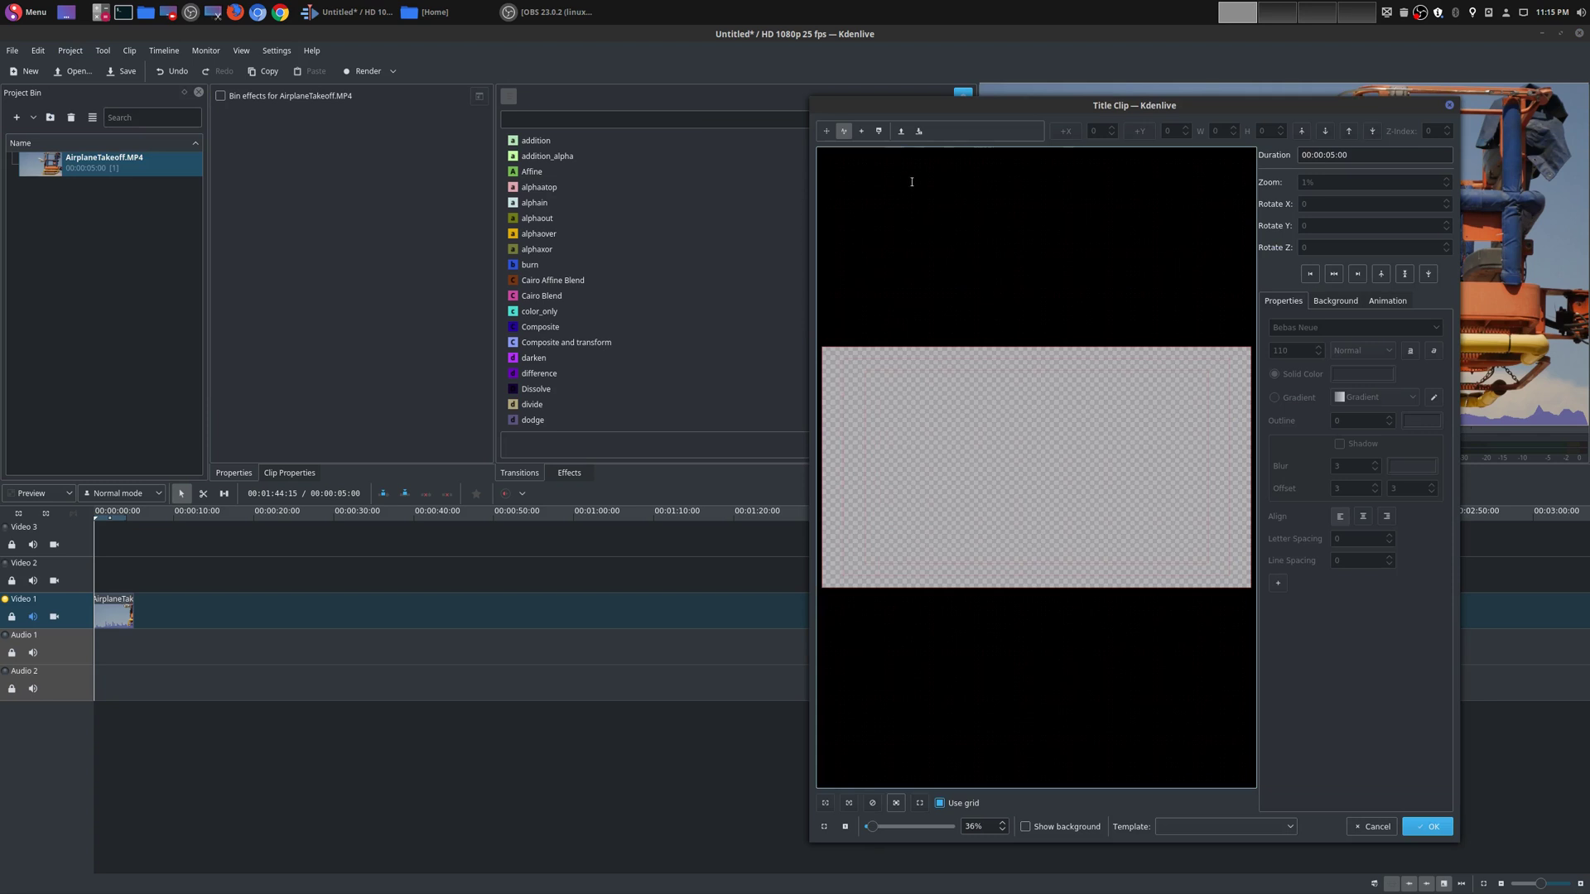
{"action": "left_click", "coordinate": [902, 131]}
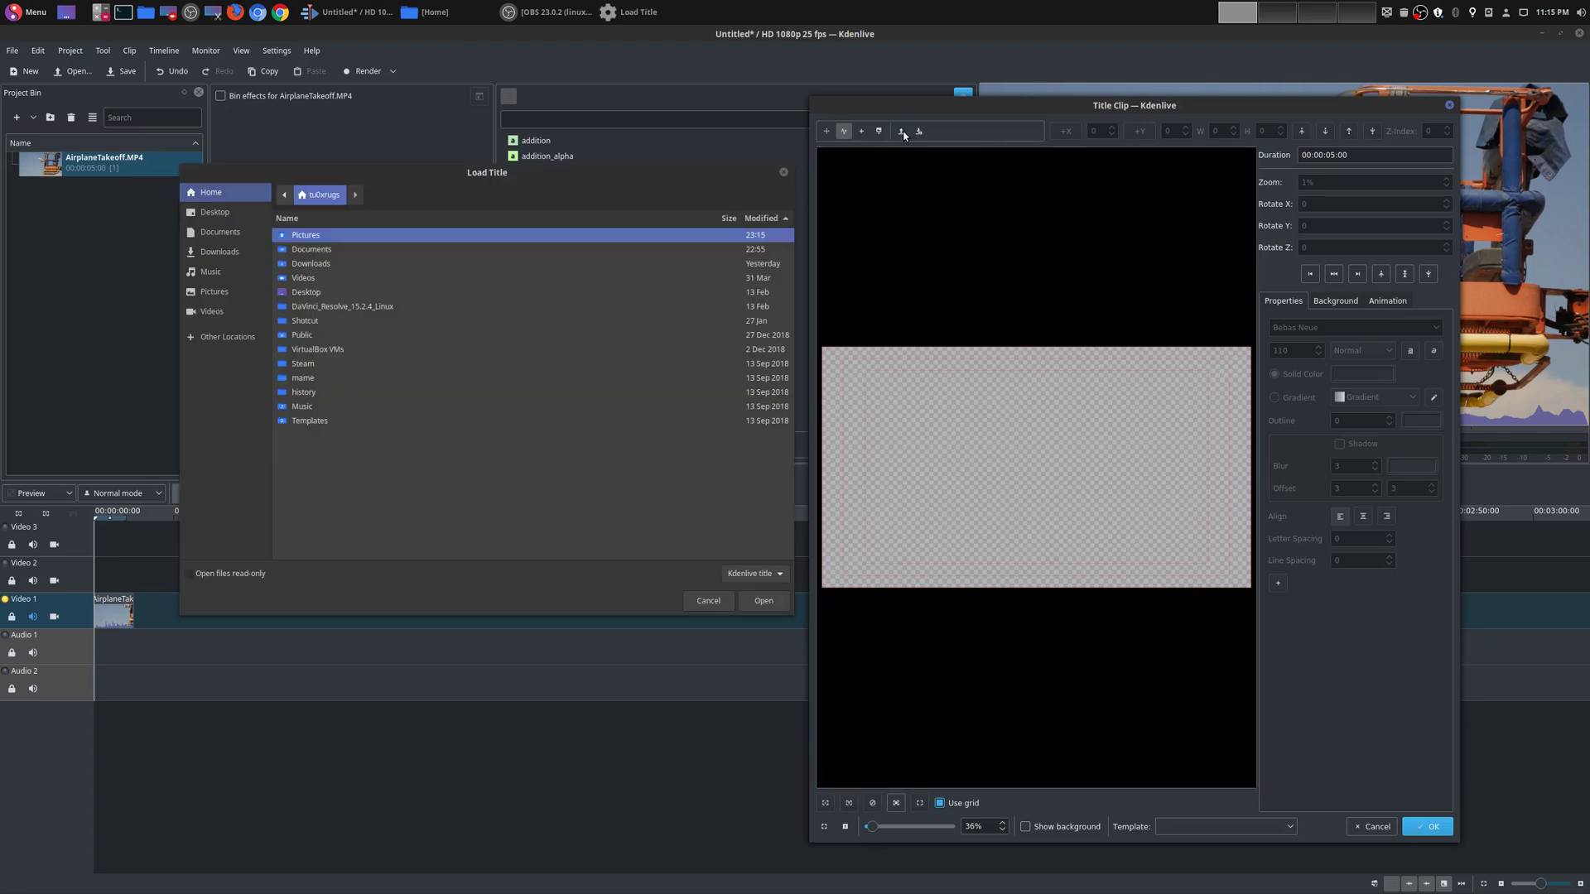
Step: Load the saved Airplanes title from Pictures, turn off Edit start, and create the title clip
{"action": "double_click", "coordinate": [343, 241]}
{"action": "double_click", "coordinate": [341, 252]}
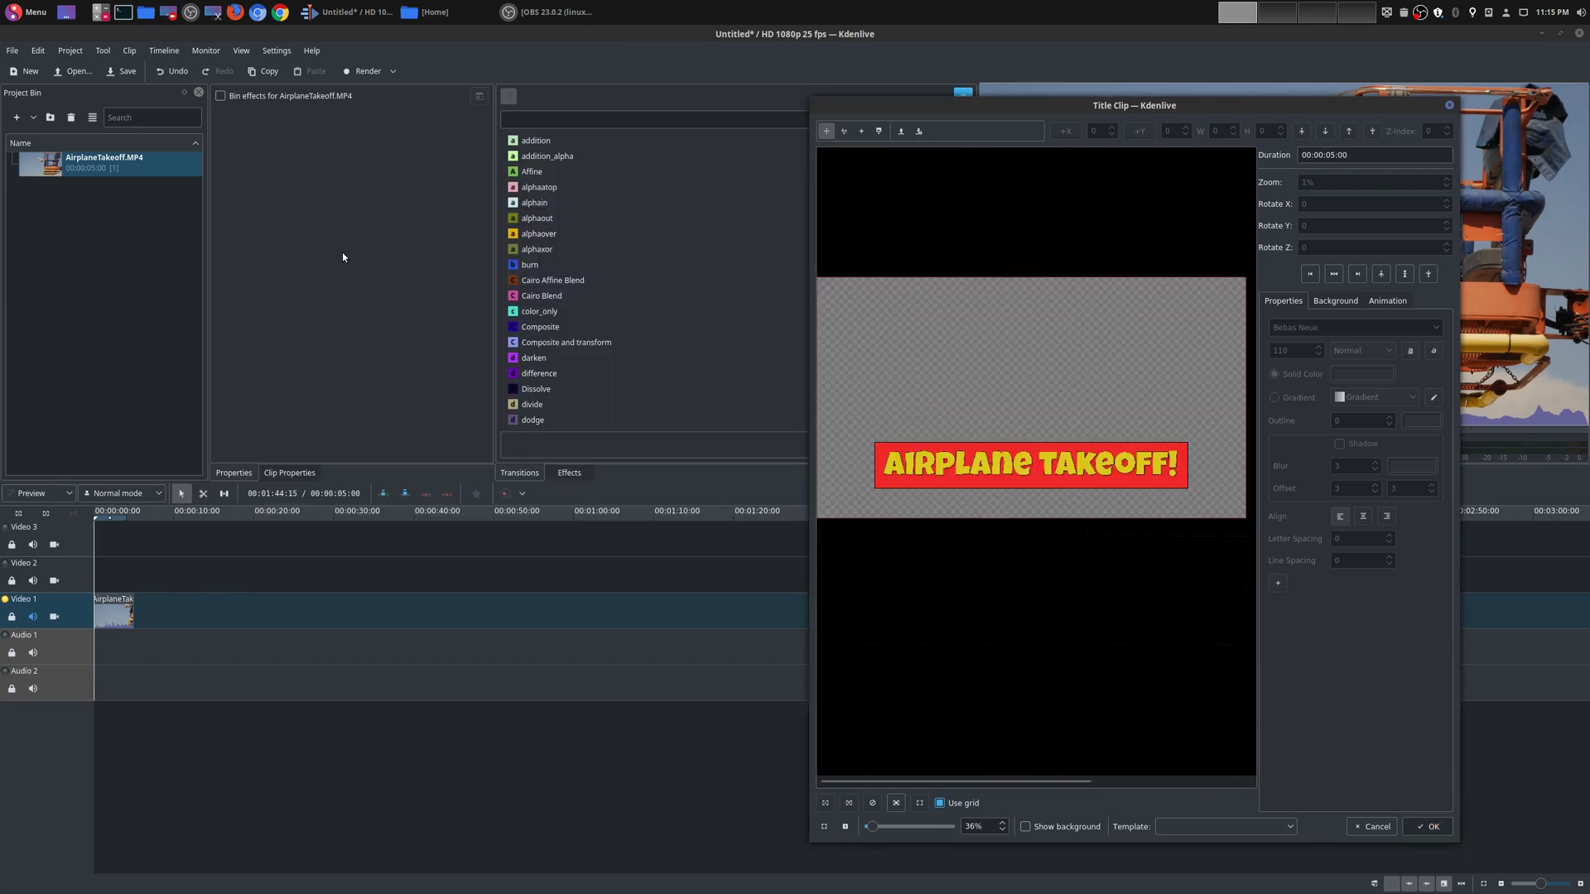
{"action": "left_click", "coordinate": [1025, 828]}
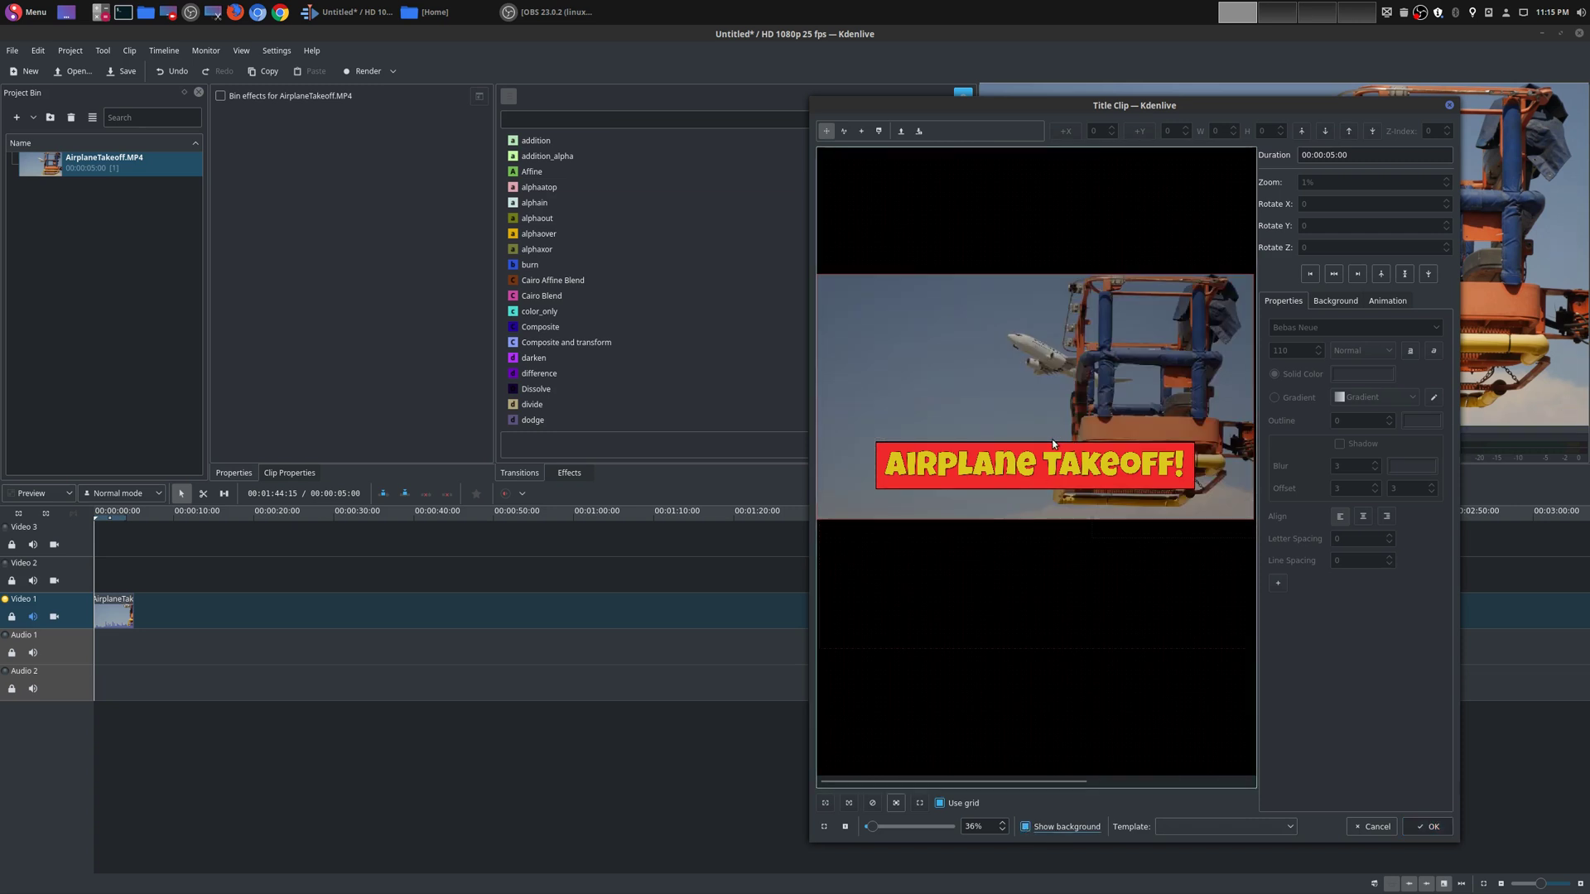
{"action": "left_click", "coordinate": [1387, 300]}
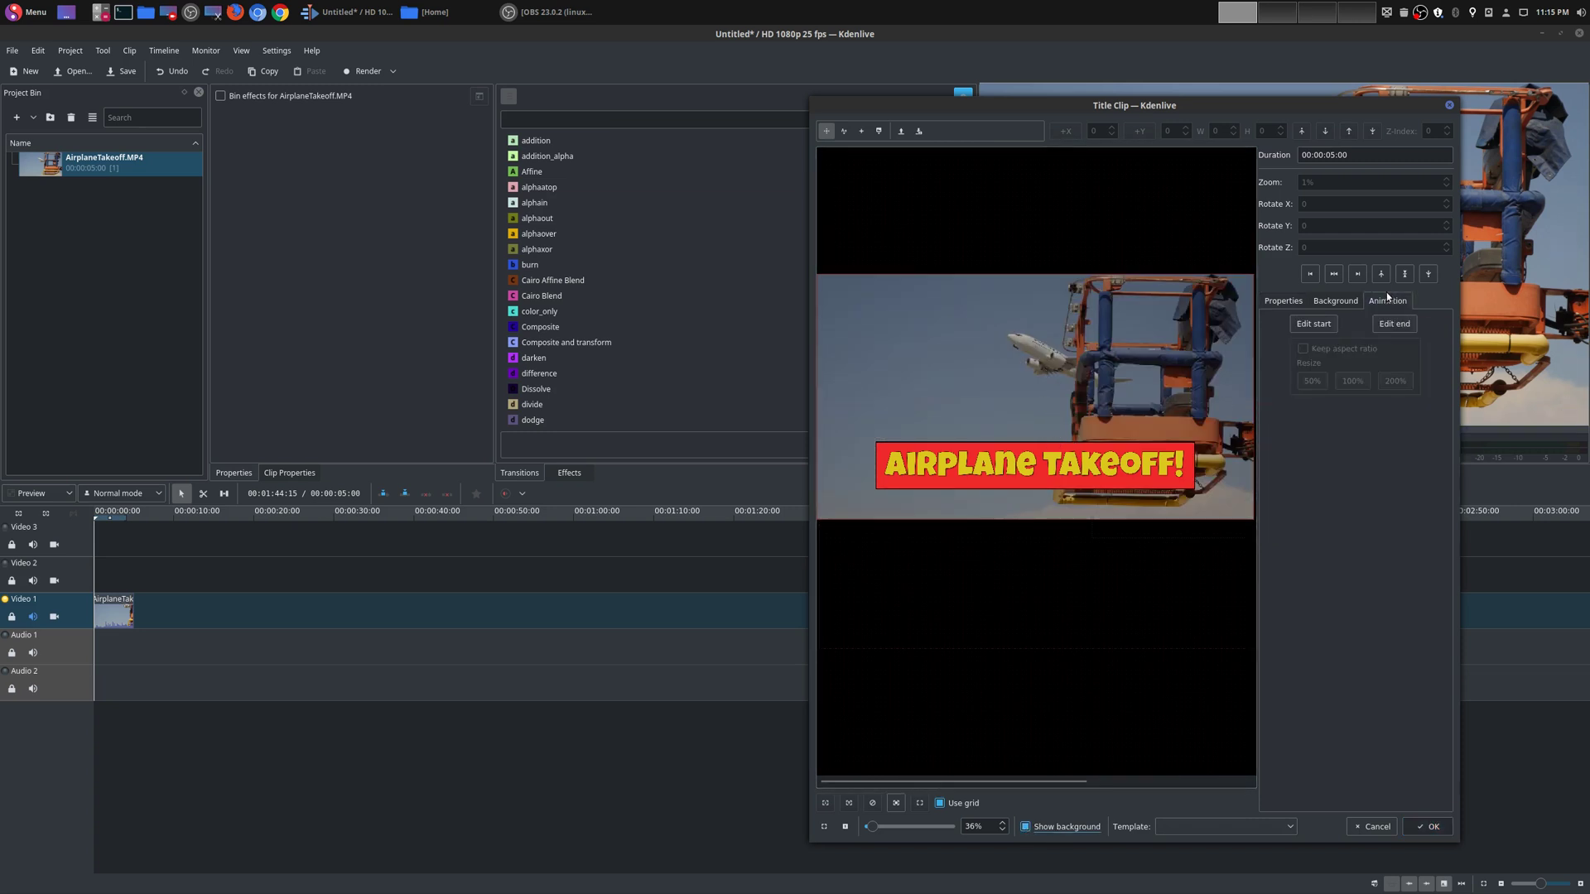
{"action": "left_click", "coordinate": [1314, 324]}
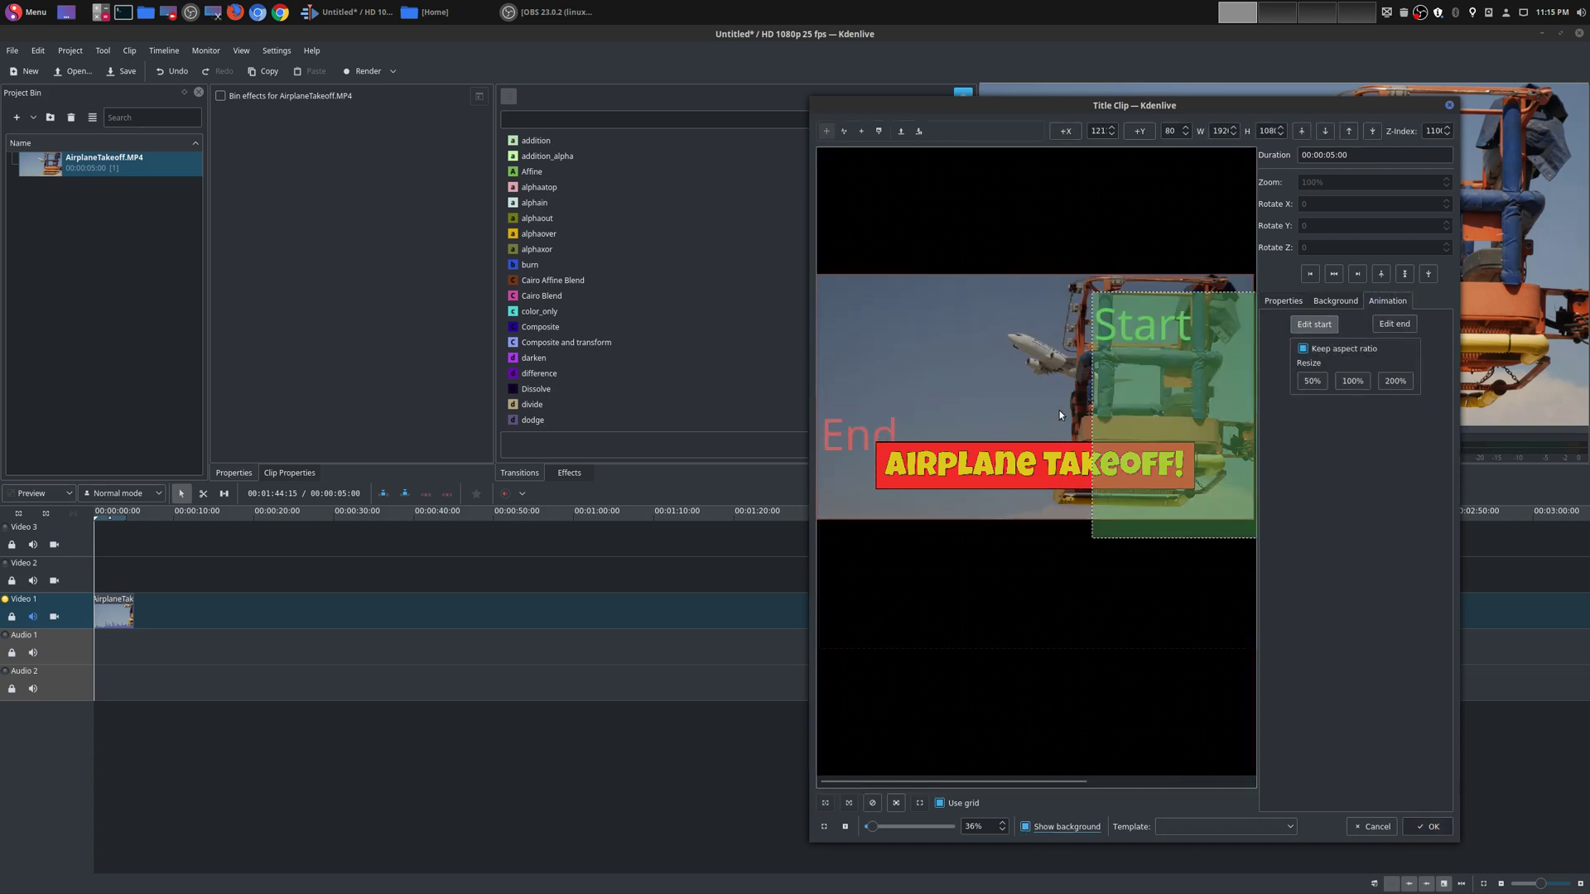
{"action": "left_click", "coordinate": [1322, 325]}
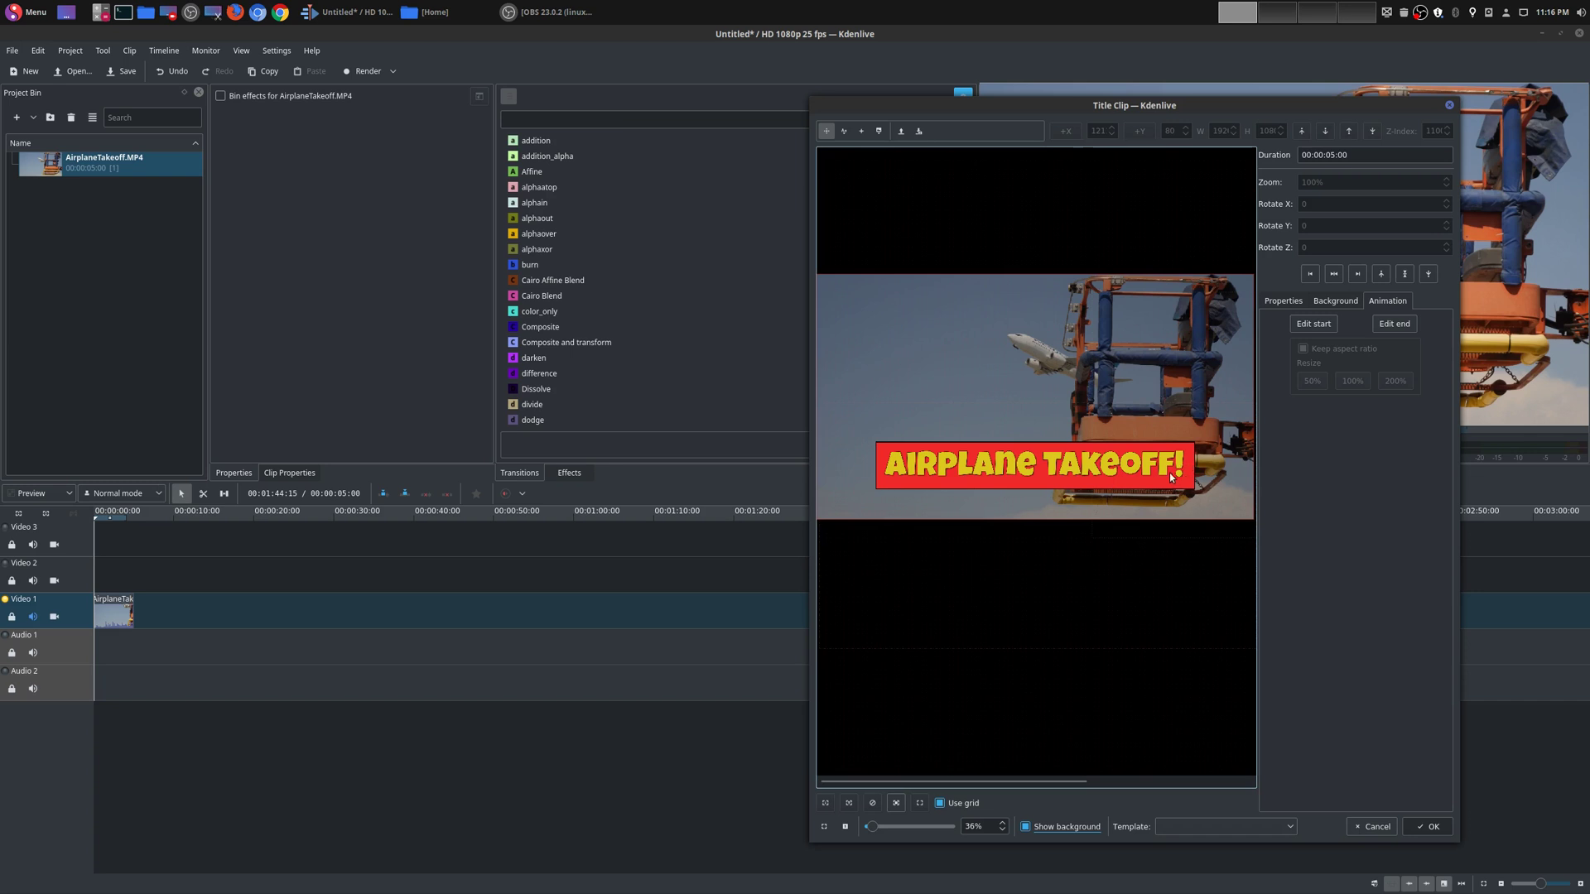
{"action": "left_click", "coordinate": [1427, 827]}
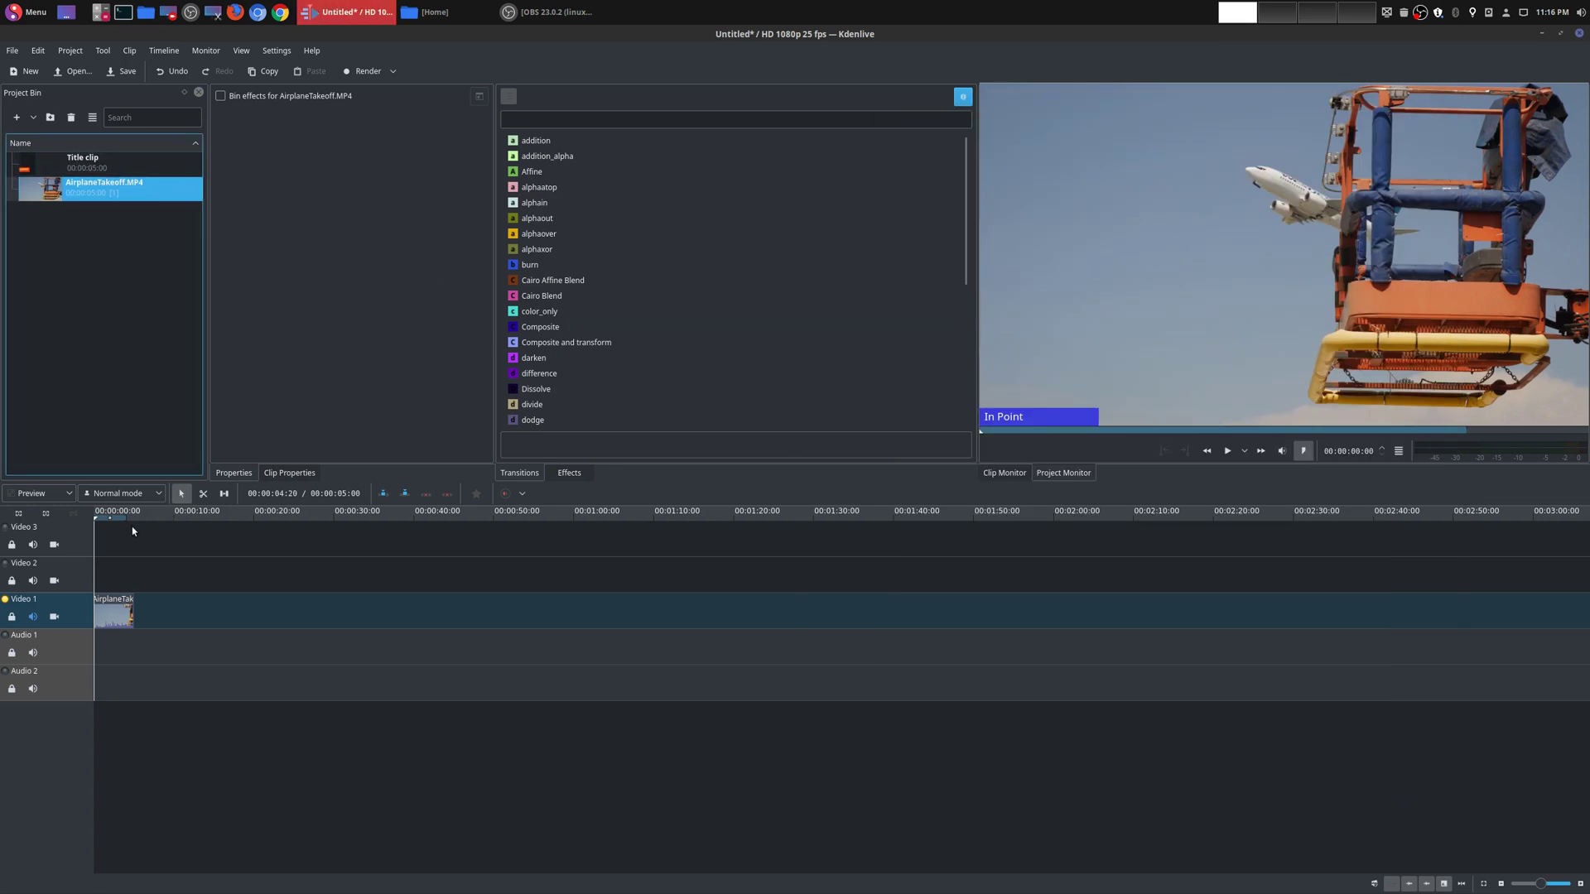
Step: Preview the clip, drop the Title clip at 00:00:00 on Video 2, and play it
{"action": "key", "text": "space"}
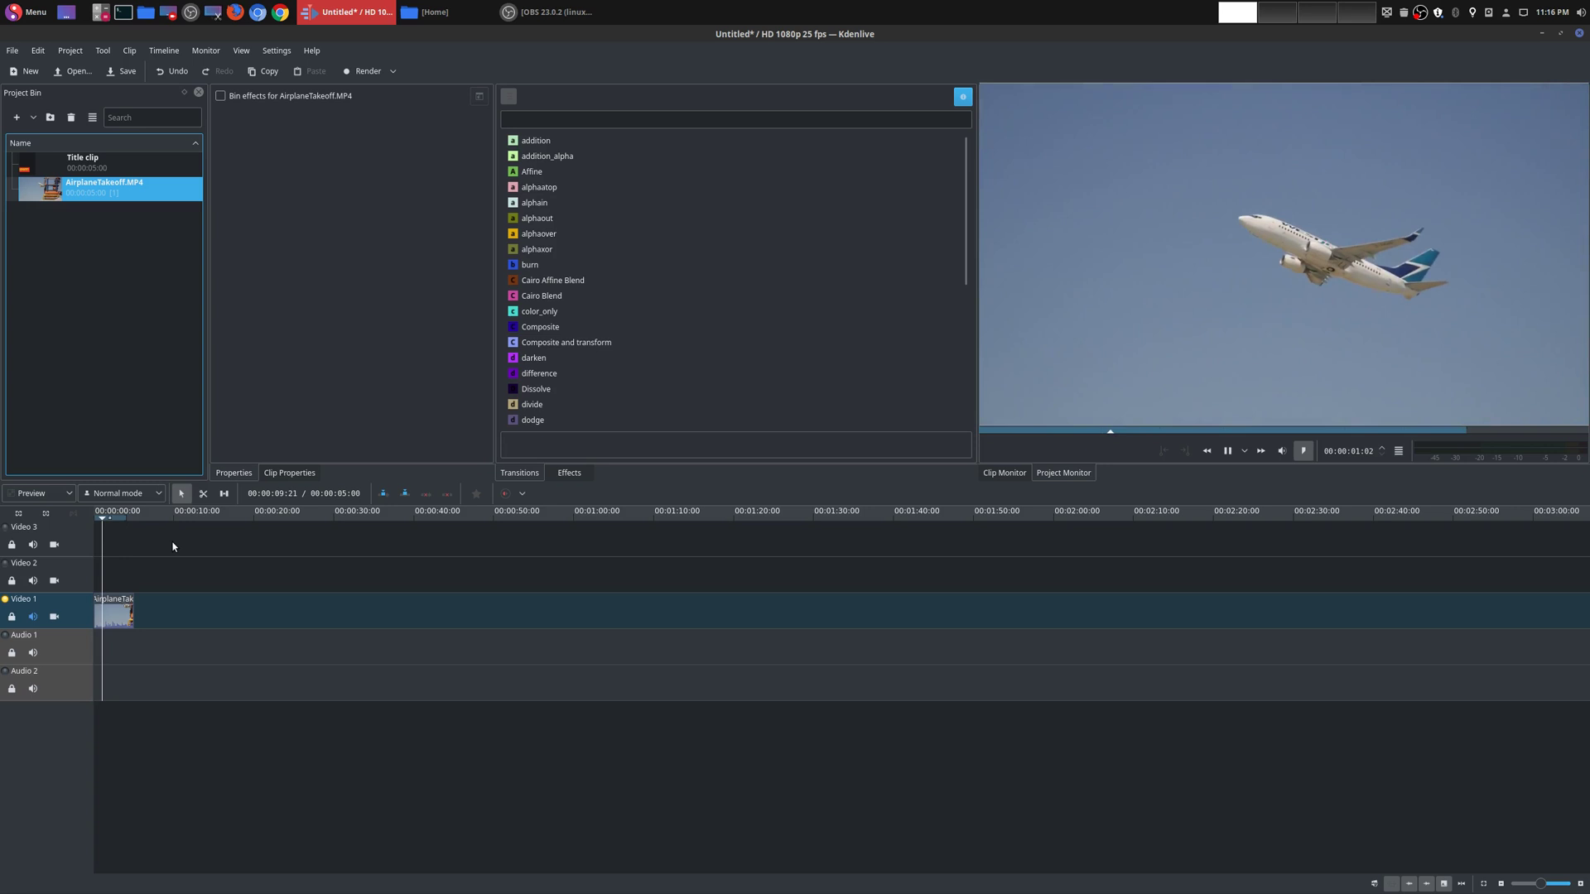
{"action": "key", "text": "space"}
{"action": "left_click", "coordinate": [116, 555]}
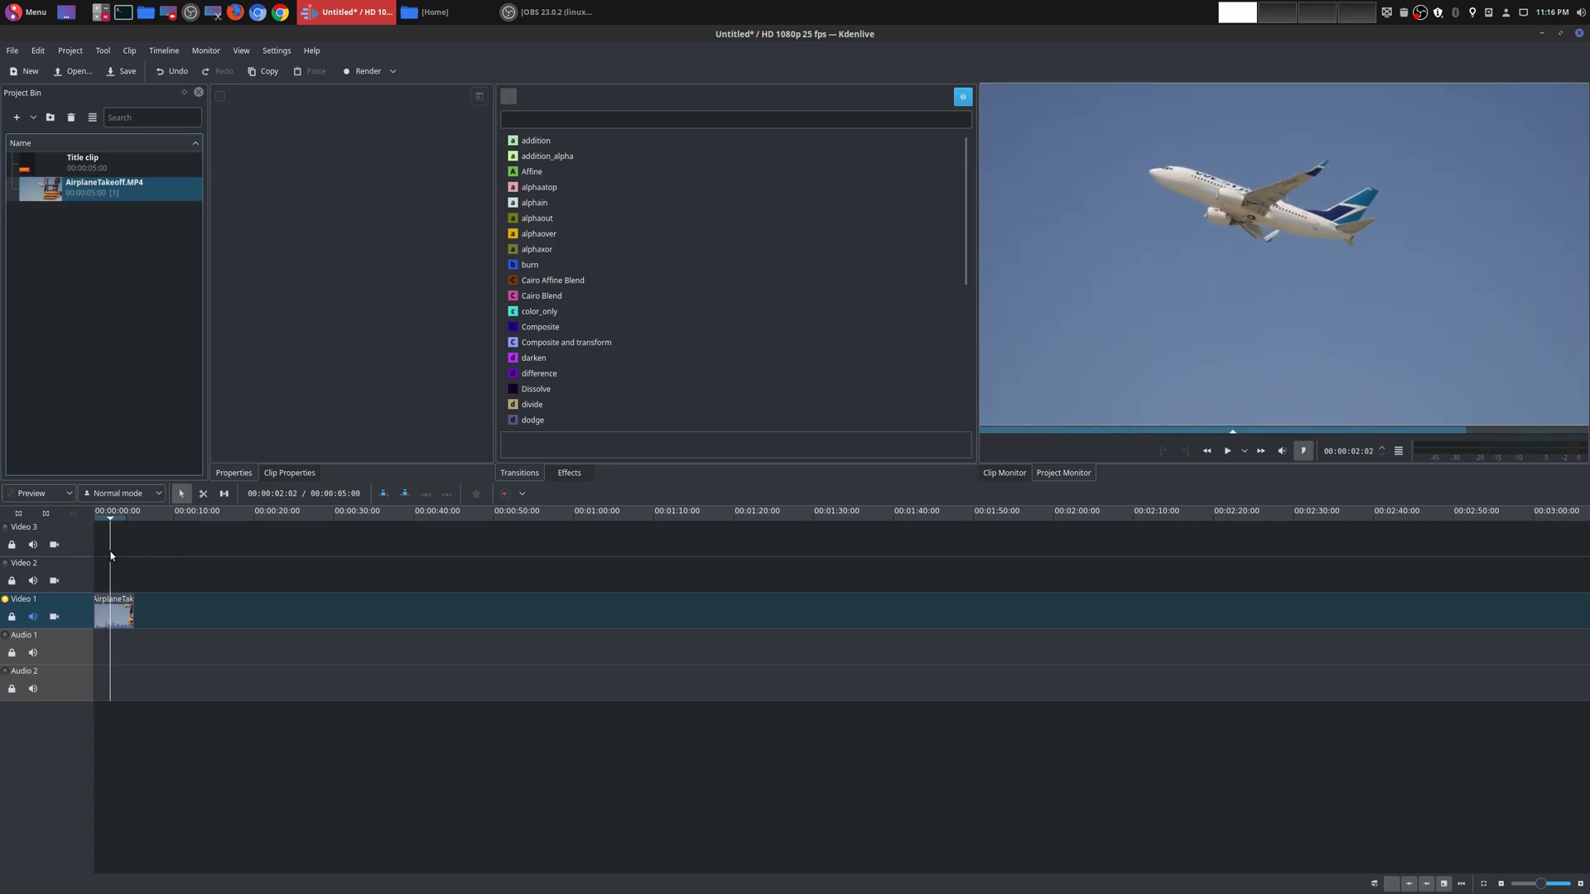
{"action": "key", "text": "Home"}
{"action": "left_click_drag", "start_coordinate": [91, 163], "coordinate": [96, 571]}
{"action": "key", "text": "space"}
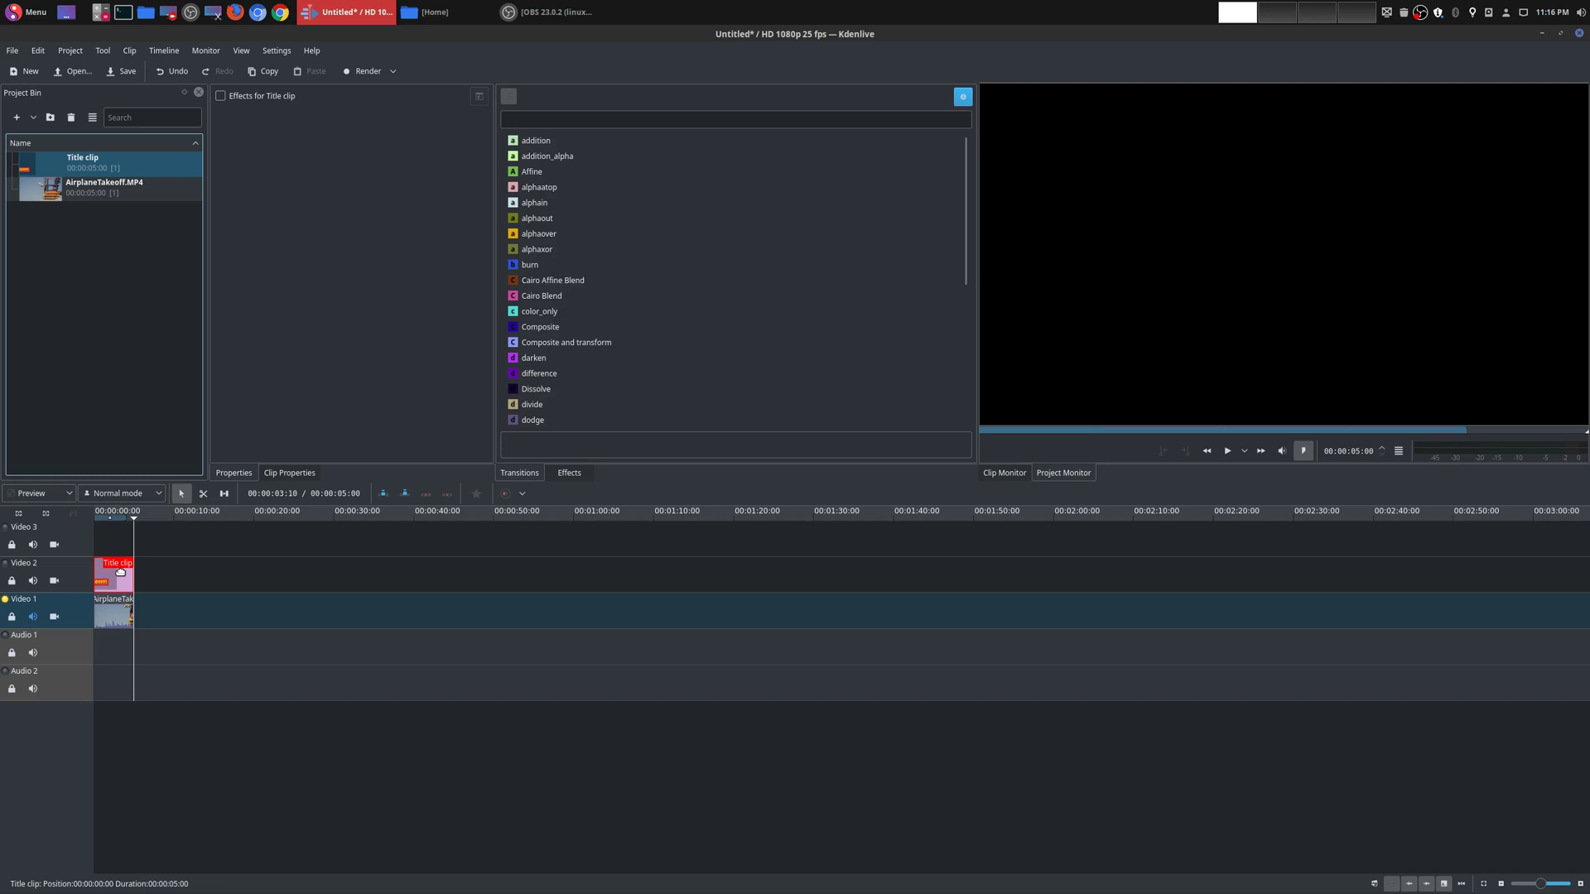
Step: Reopen the Title clip from the Project Bin in the title editor via Edit Clip
{"action": "right_click", "coordinate": [118, 169]}
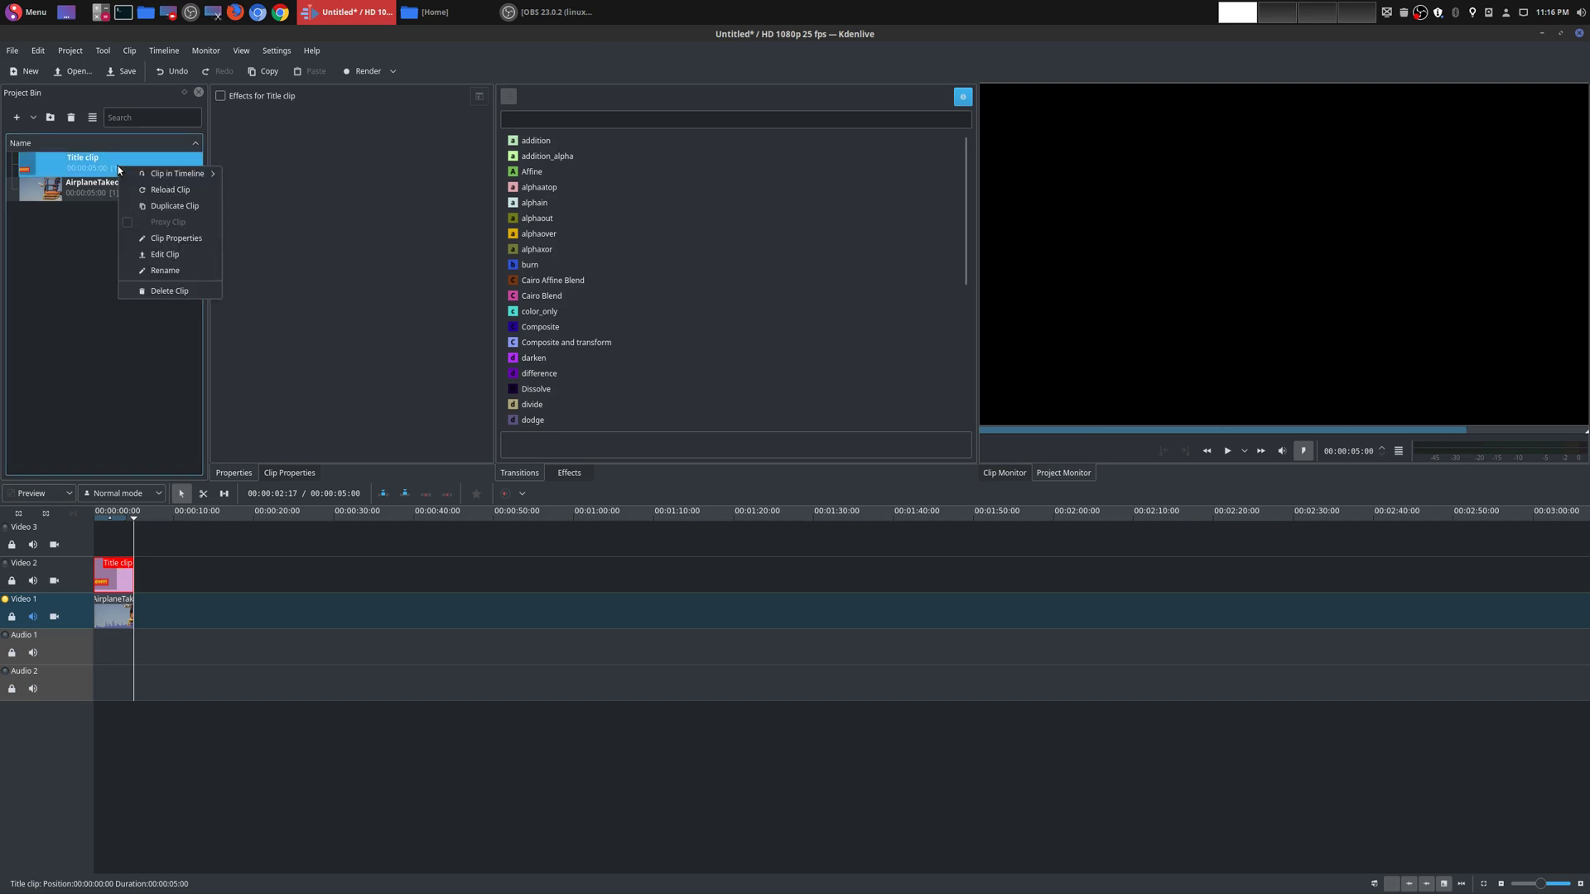
{"action": "left_click", "coordinate": [100, 545]}
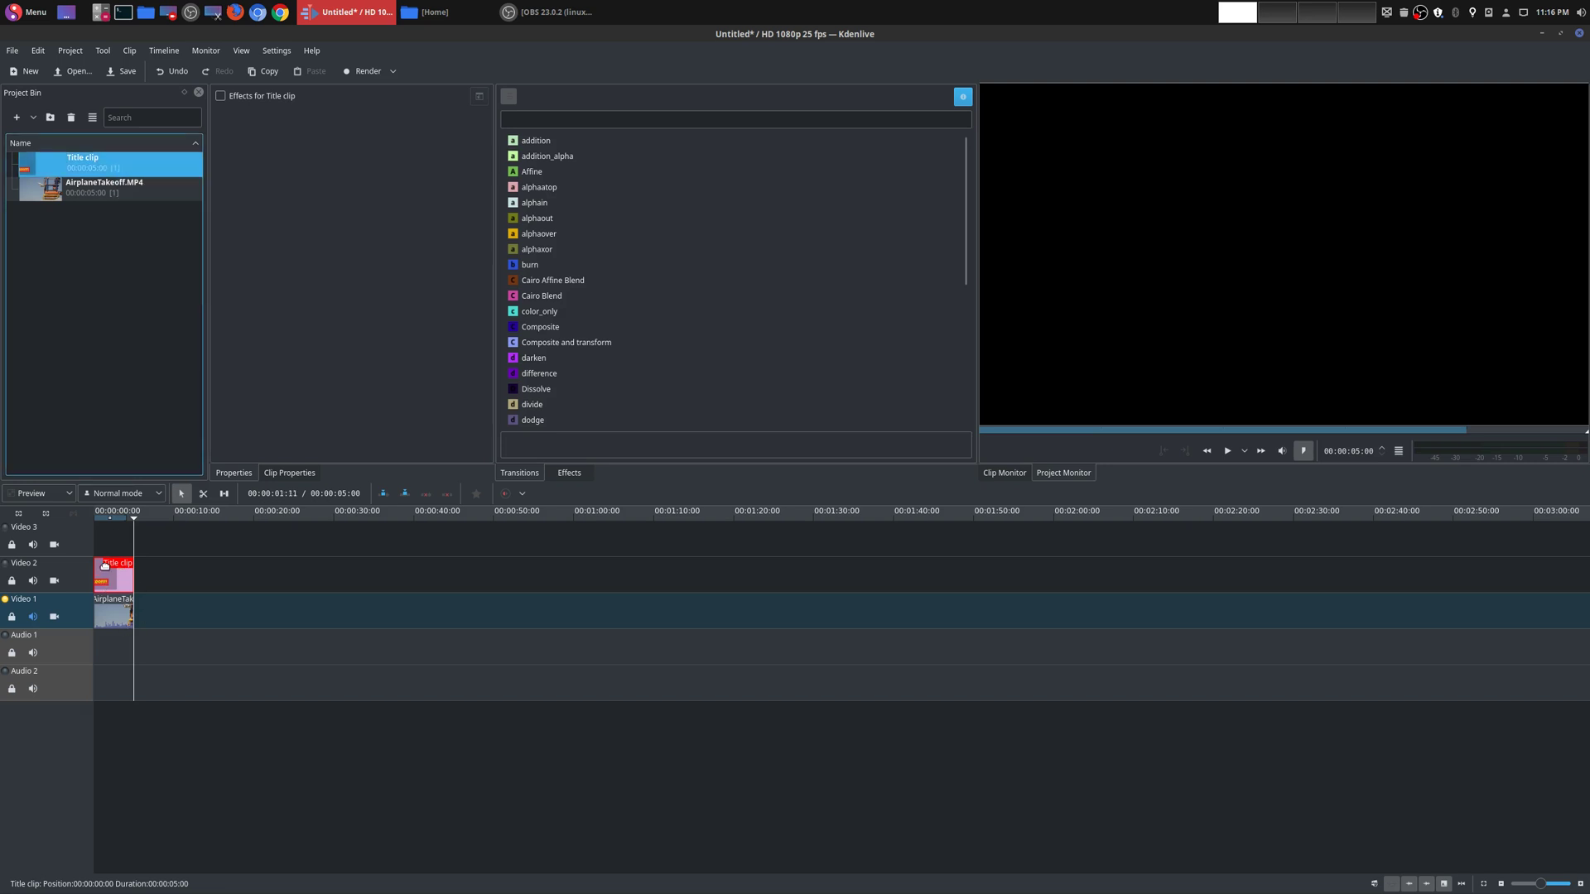
{"action": "left_click", "coordinate": [109, 573]}
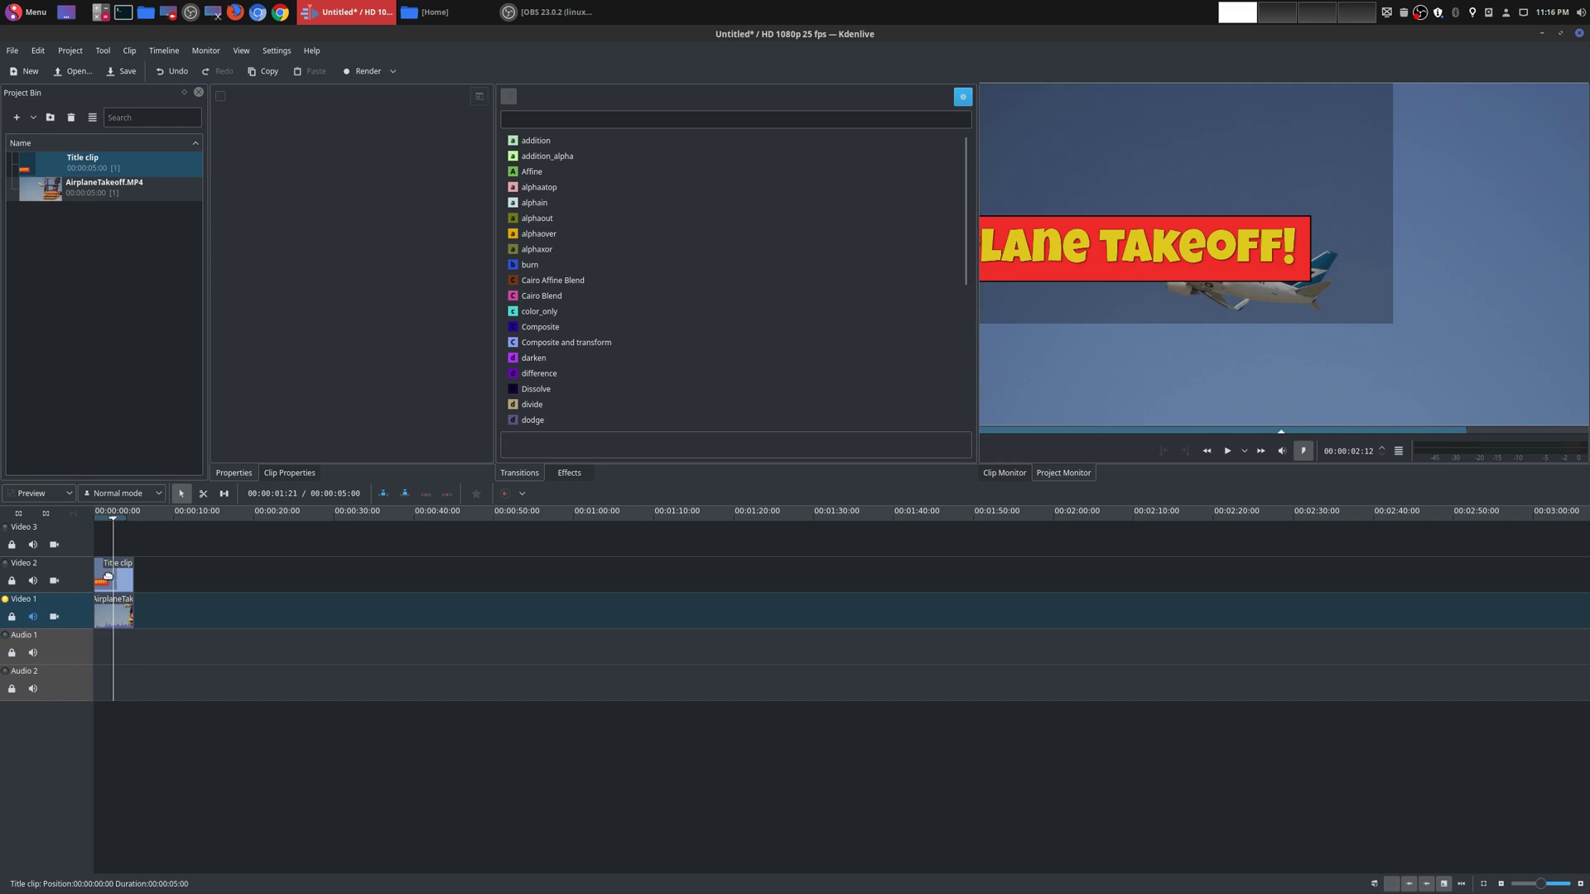
{"action": "right_click", "coordinate": [94, 156]}
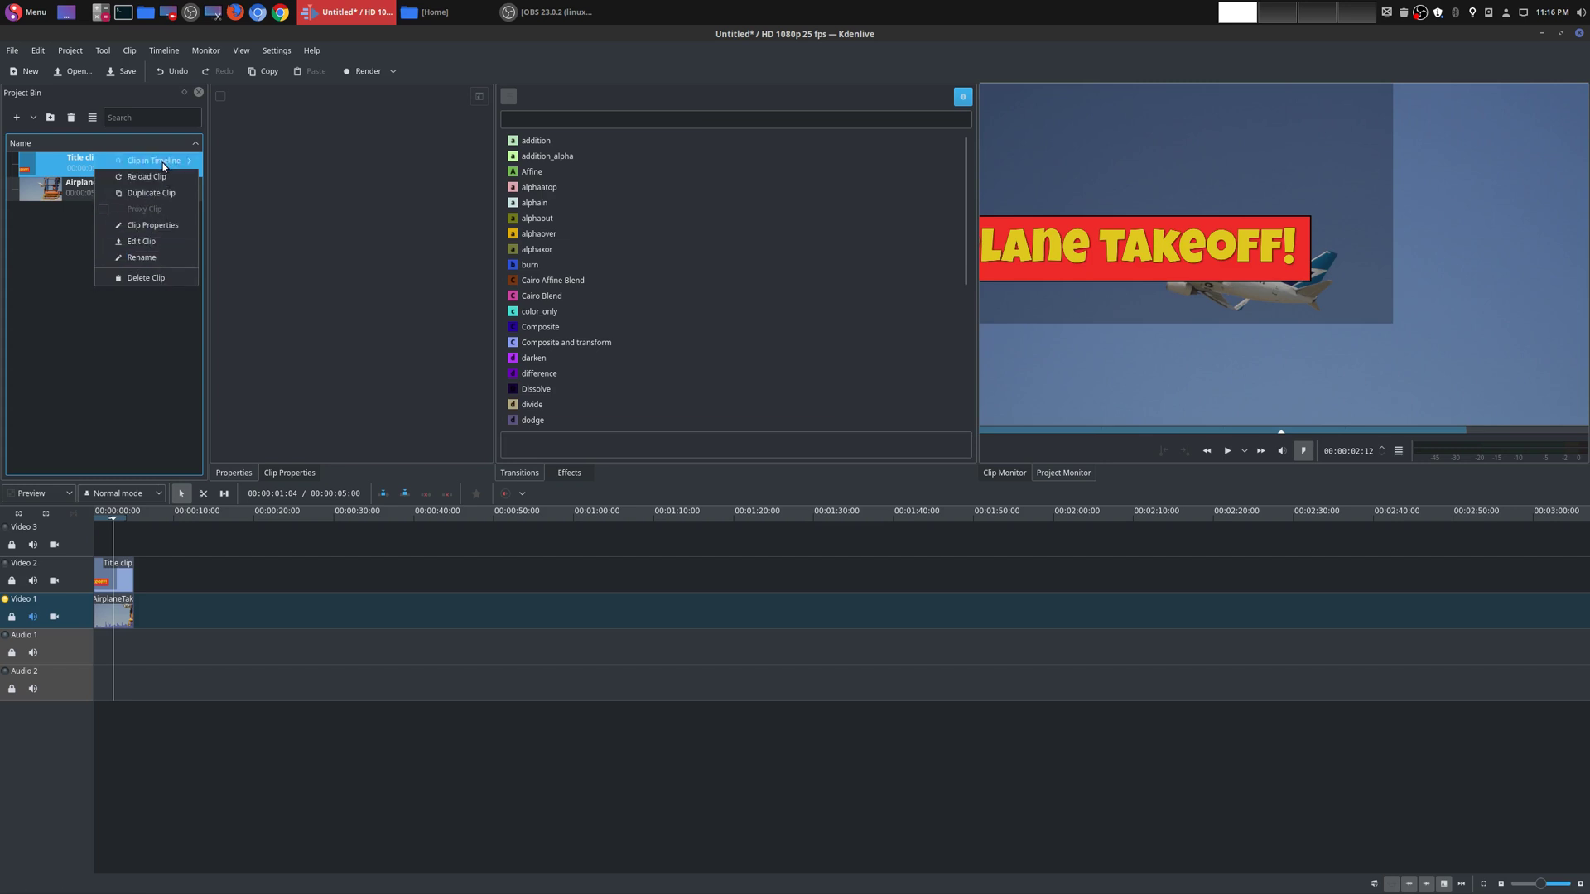
{"action": "left_click", "coordinate": [162, 243]}
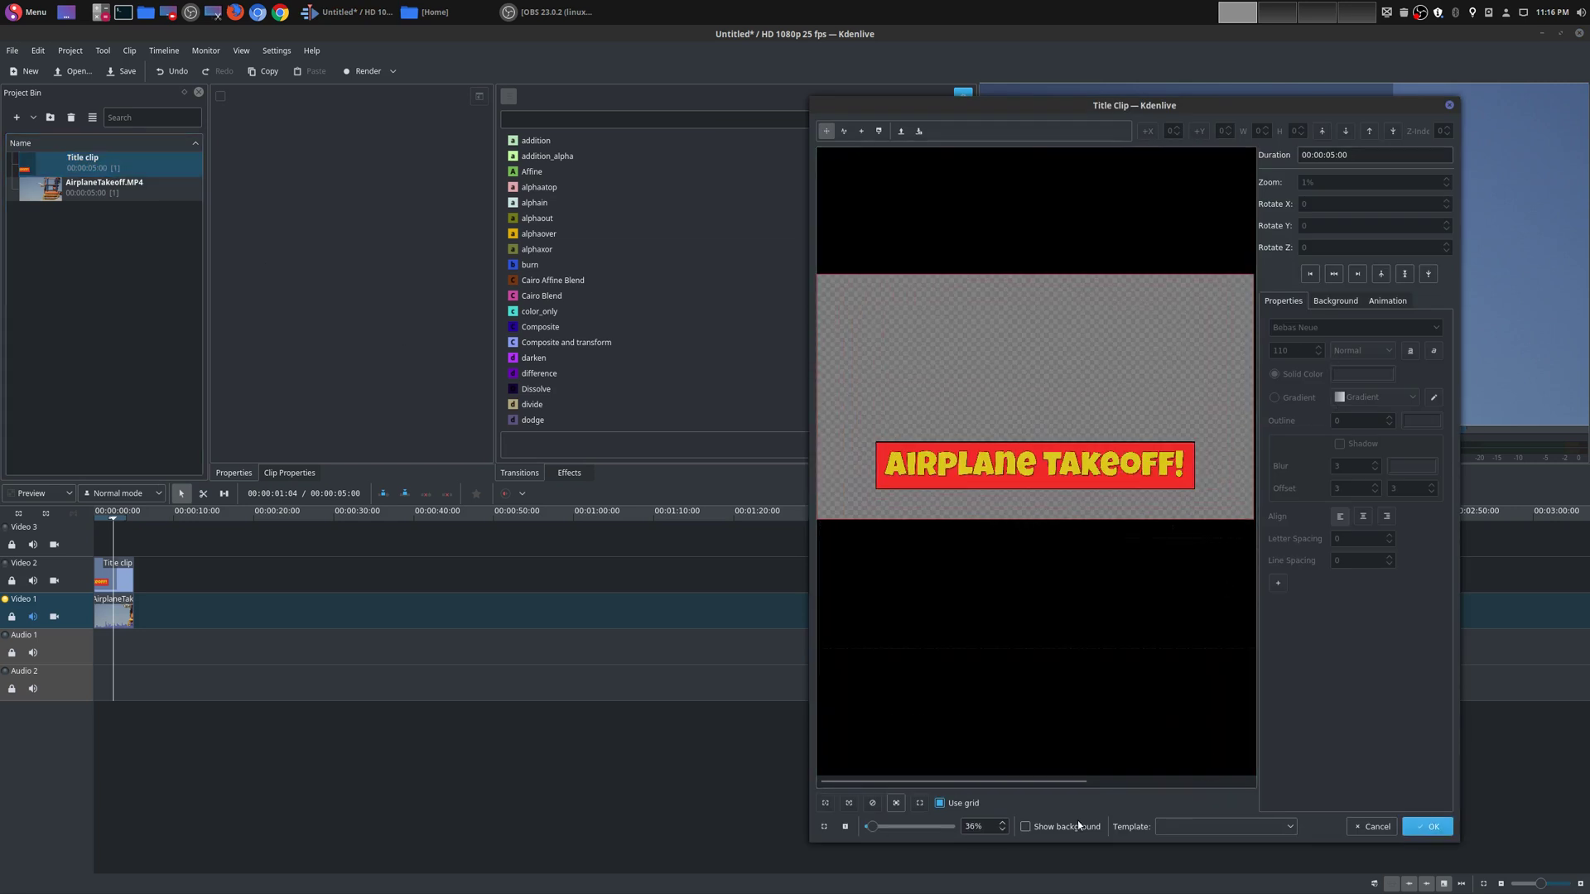
Step: Show the video background and stretch both animation start and end areas over the full frame
{"action": "left_click", "coordinate": [1027, 826]}
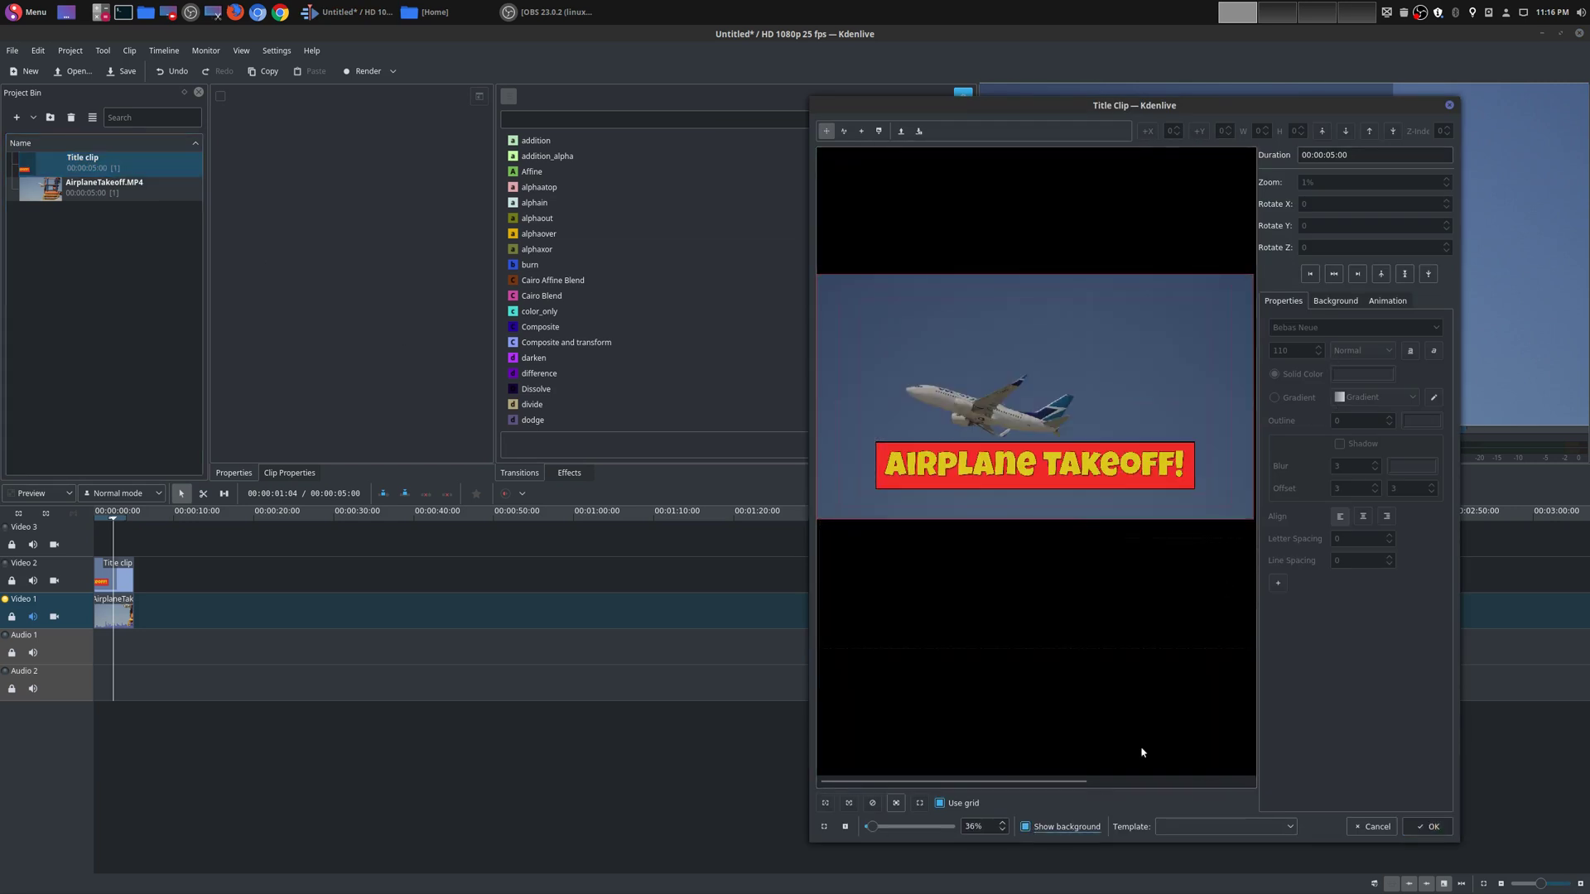
{"action": "left_click", "coordinate": [1396, 303]}
{"action": "left_click", "coordinate": [1327, 323]}
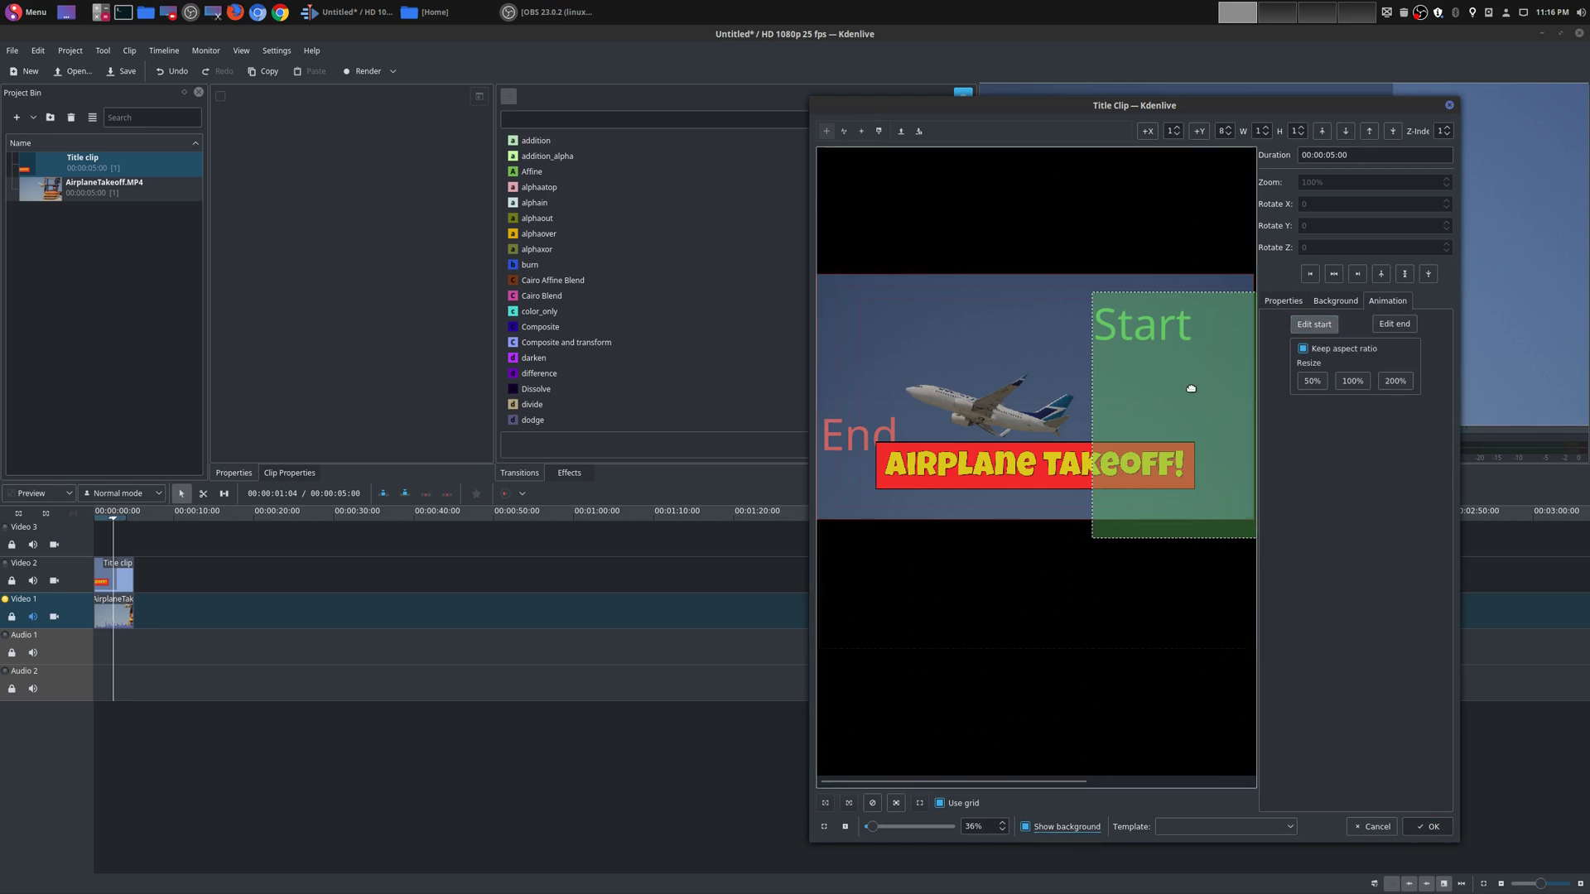
{"action": "left_click_drag", "start_coordinate": [1182, 384], "coordinate": [908, 378]}
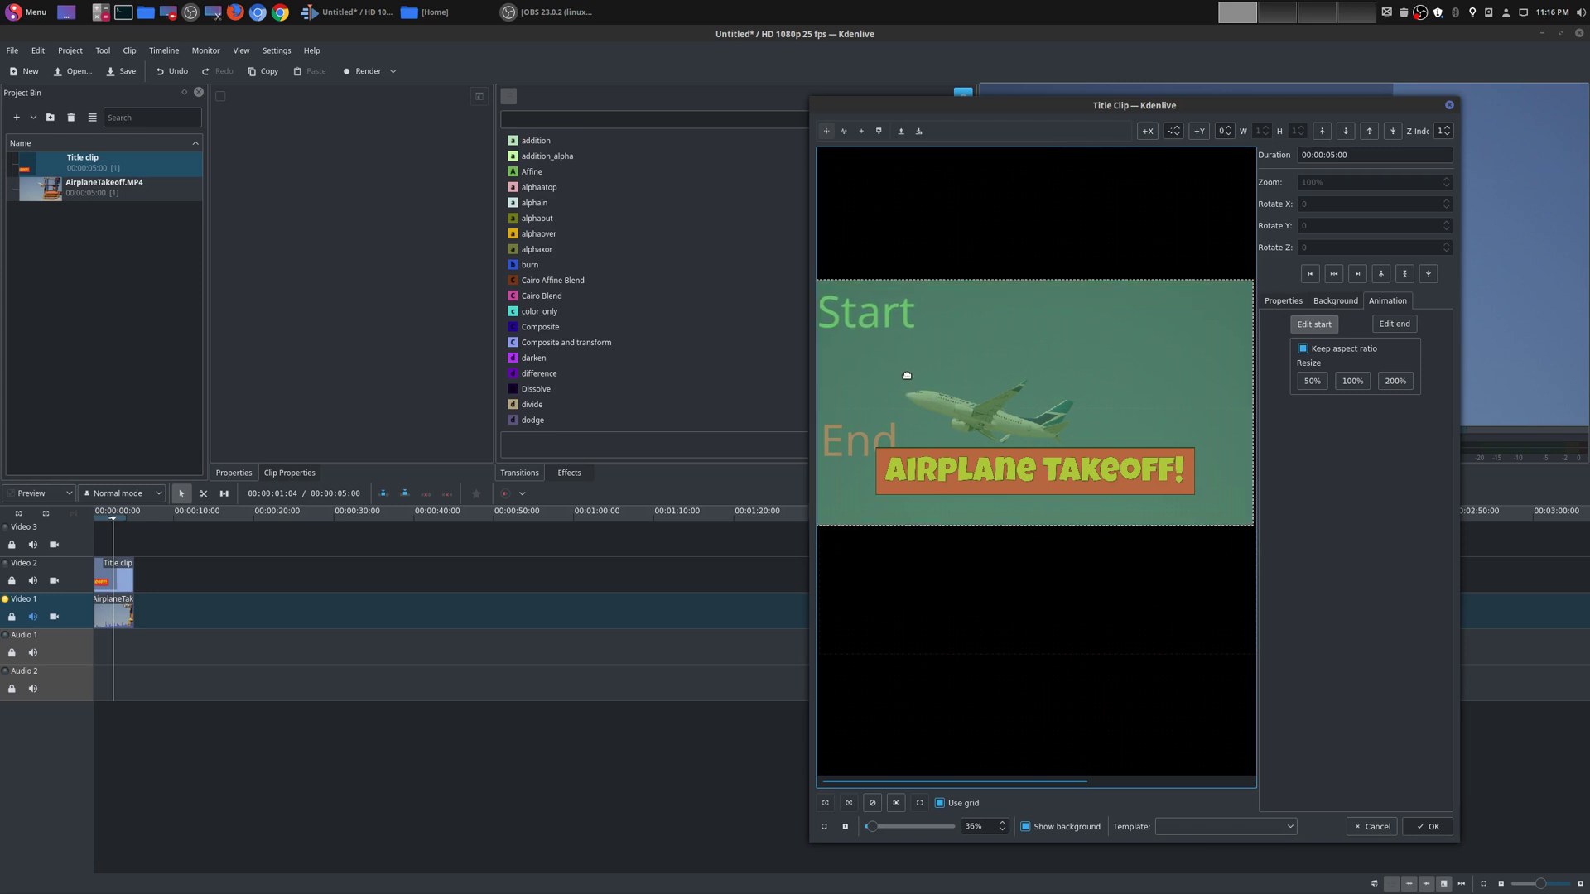
{"action": "left_click", "coordinate": [1395, 324]}
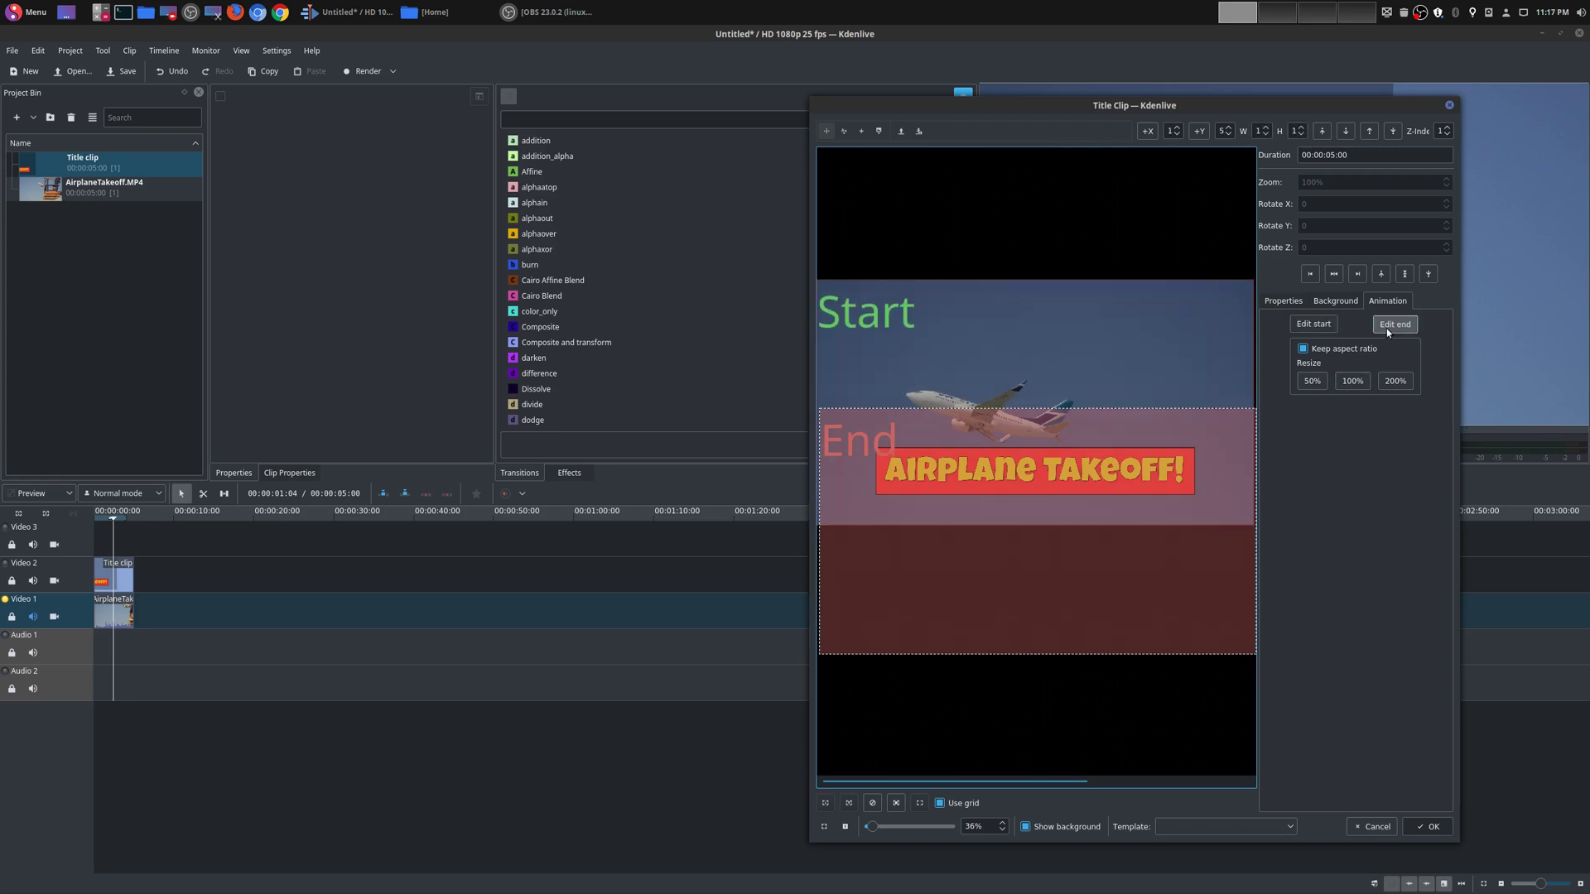
{"action": "left_click_drag", "start_coordinate": [1019, 523], "coordinate": [1016, 392]}
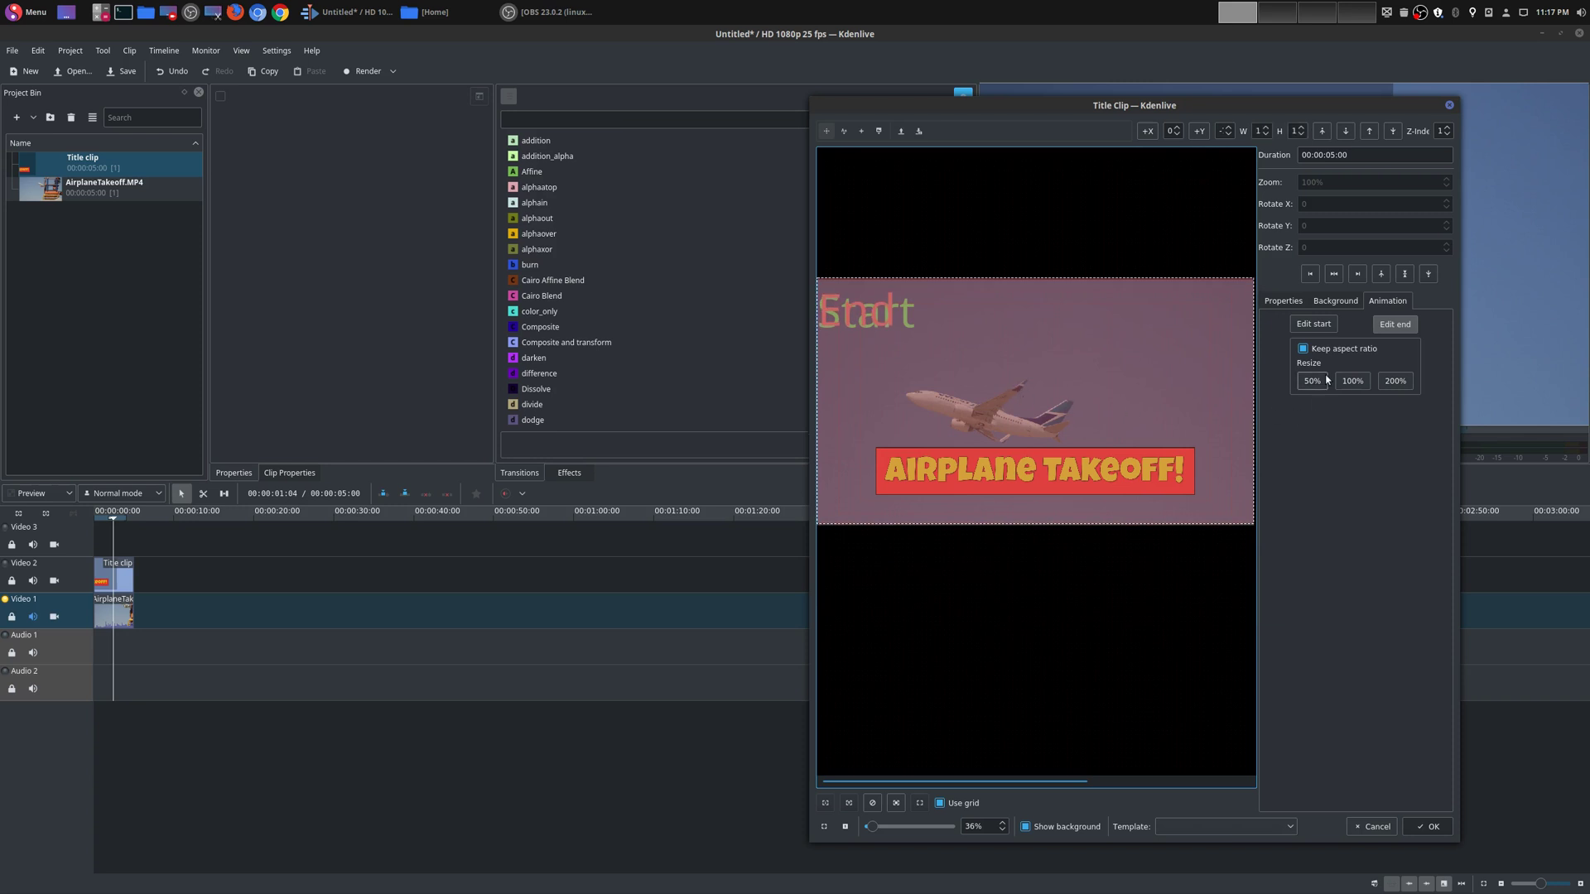
{"action": "left_click", "coordinate": [1385, 328]}
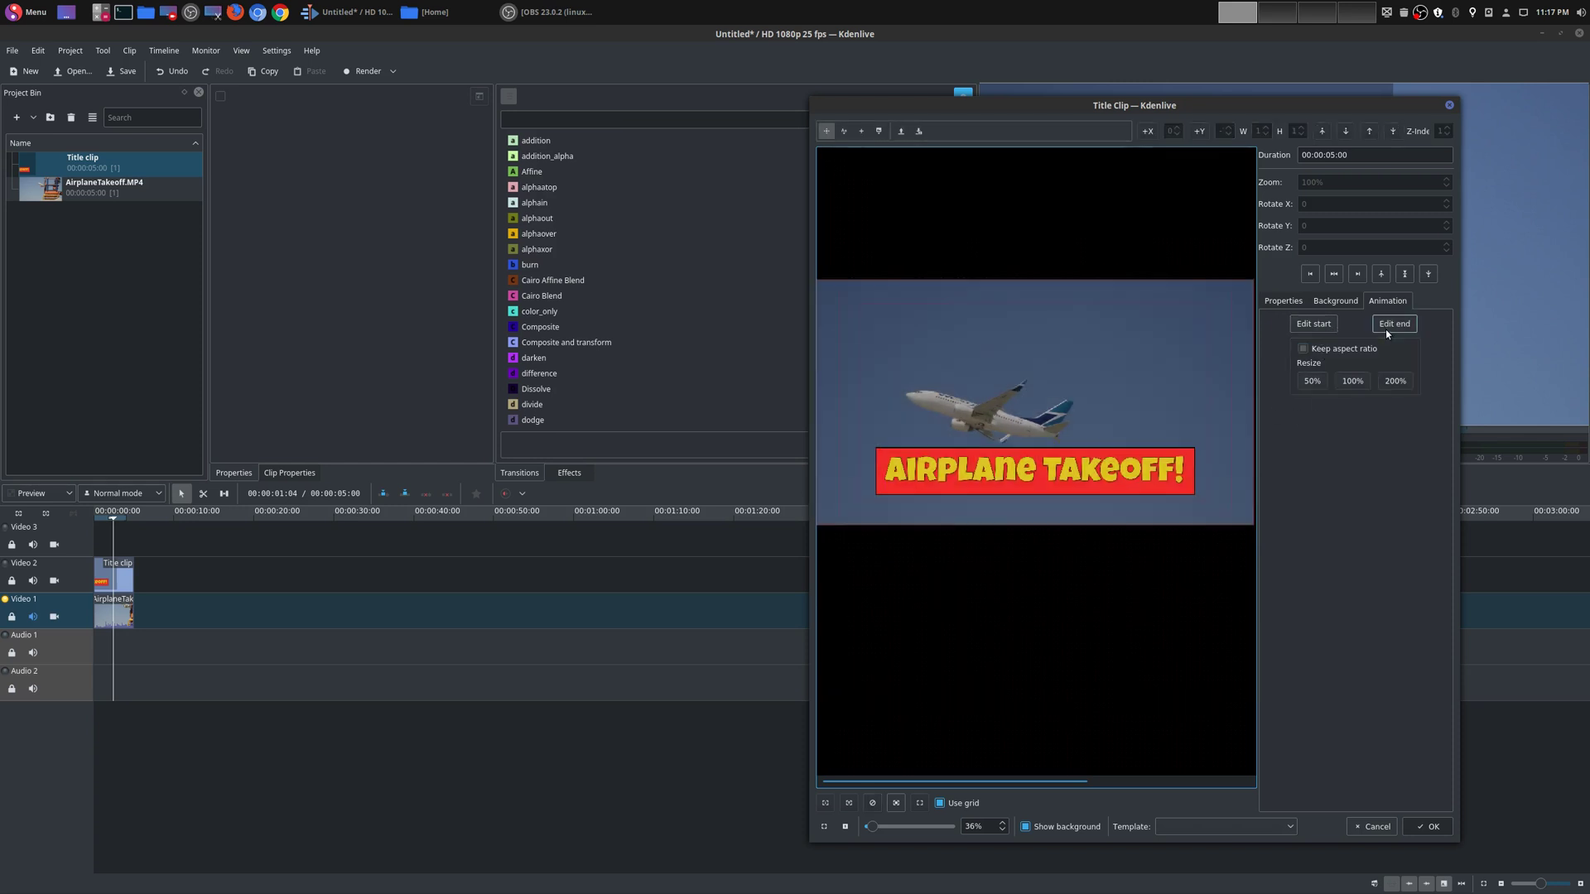
{"action": "left_click", "coordinate": [1290, 305]}
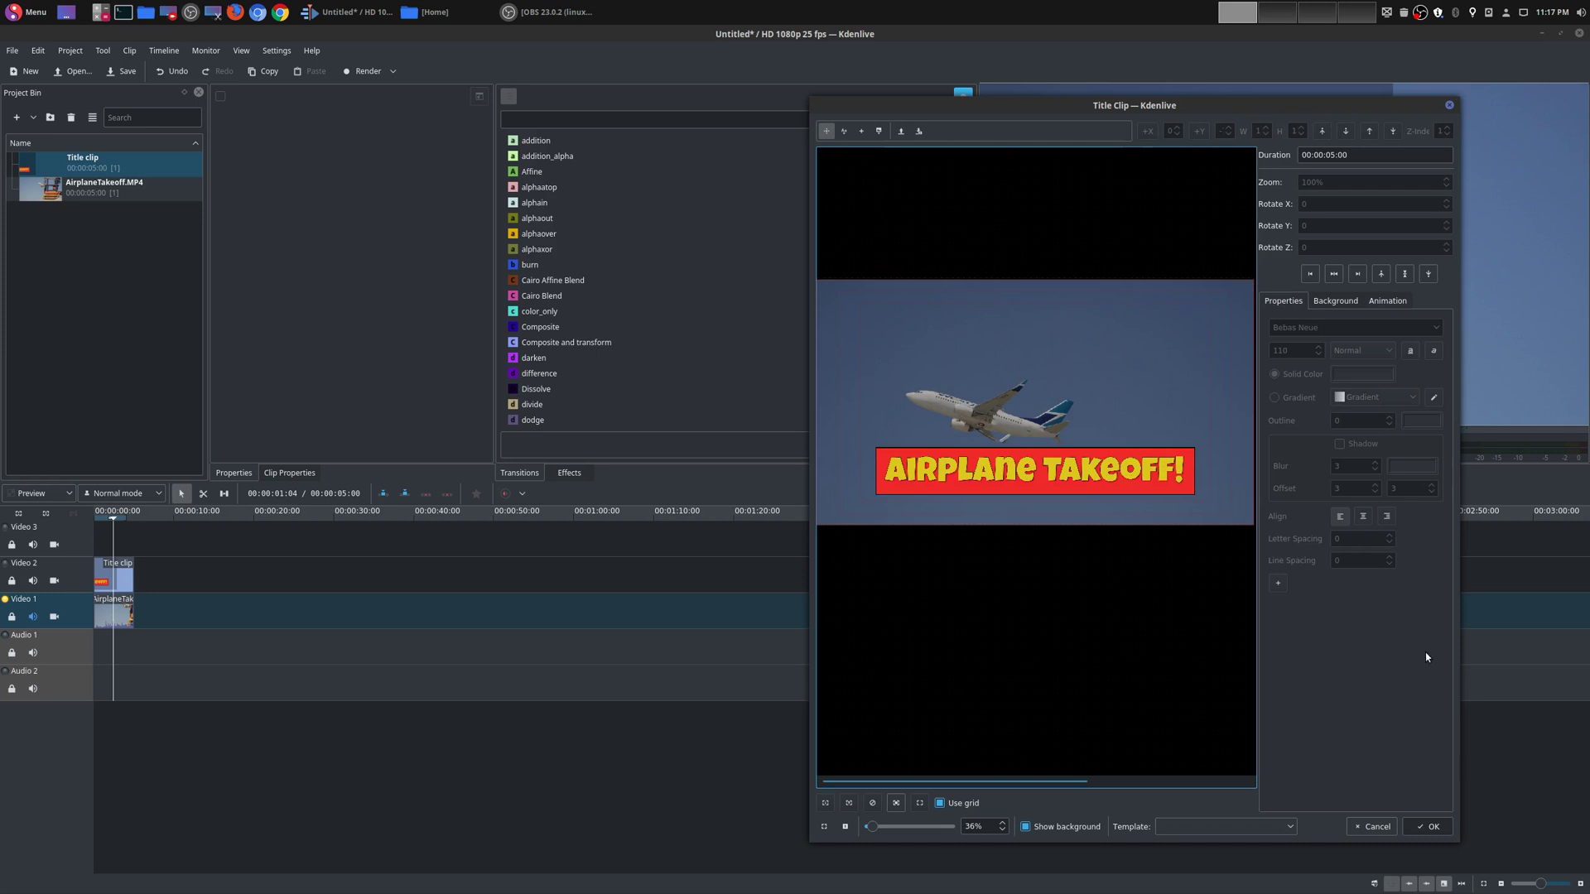
Step: Apply the title and play the timeline from the start to check the banner
{"action": "left_click", "coordinate": [1429, 828]}
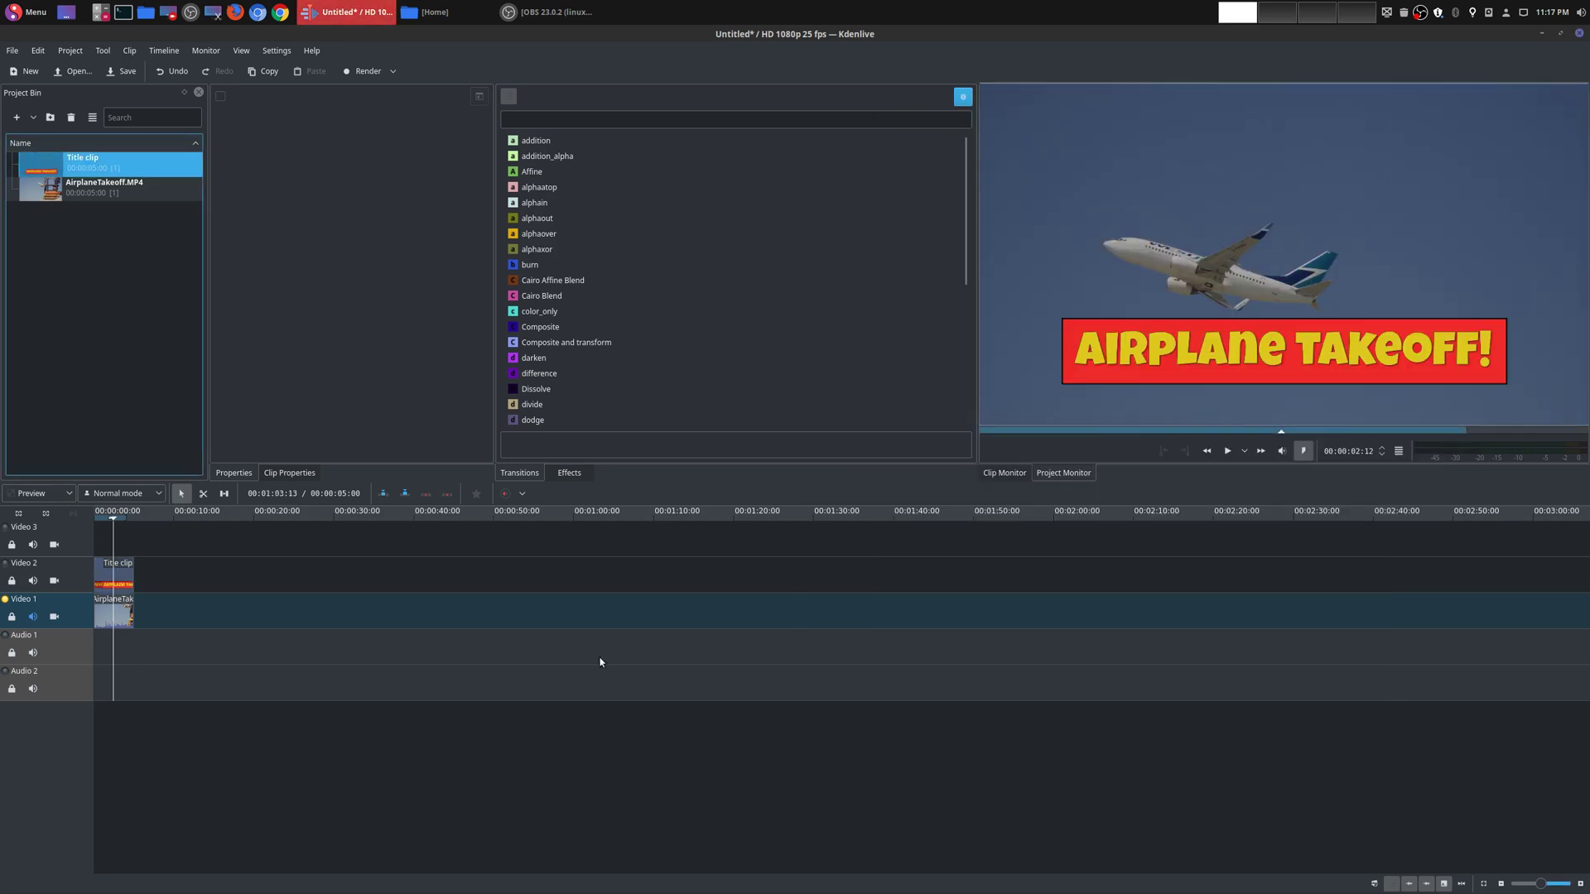
{"action": "left_click", "coordinate": [111, 538]}
{"action": "key", "text": "Home"}
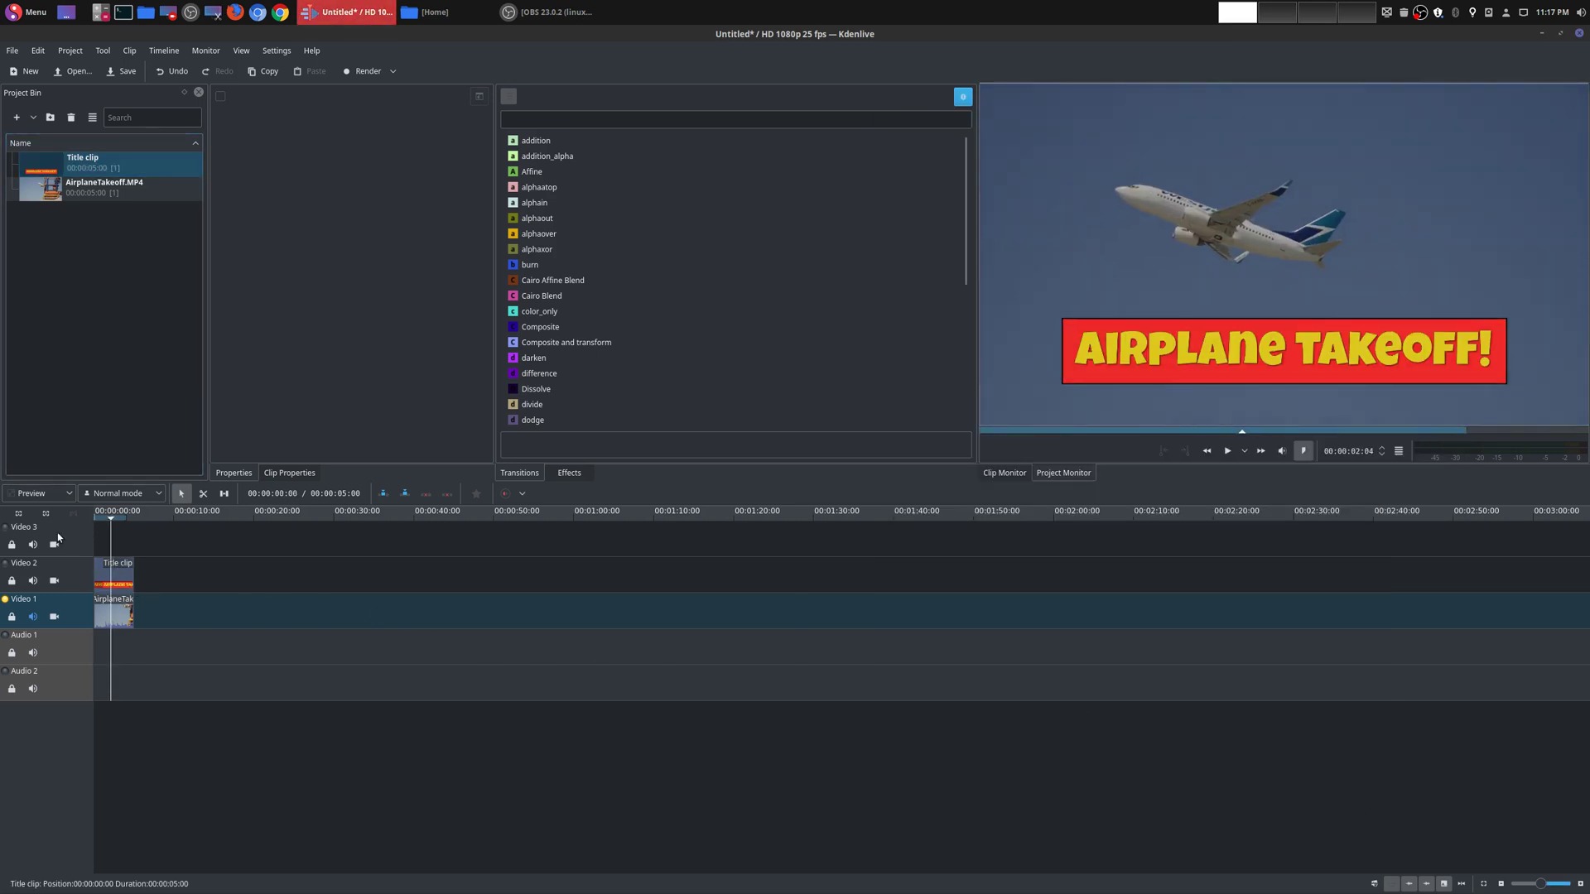
{"action": "key", "text": "space"}
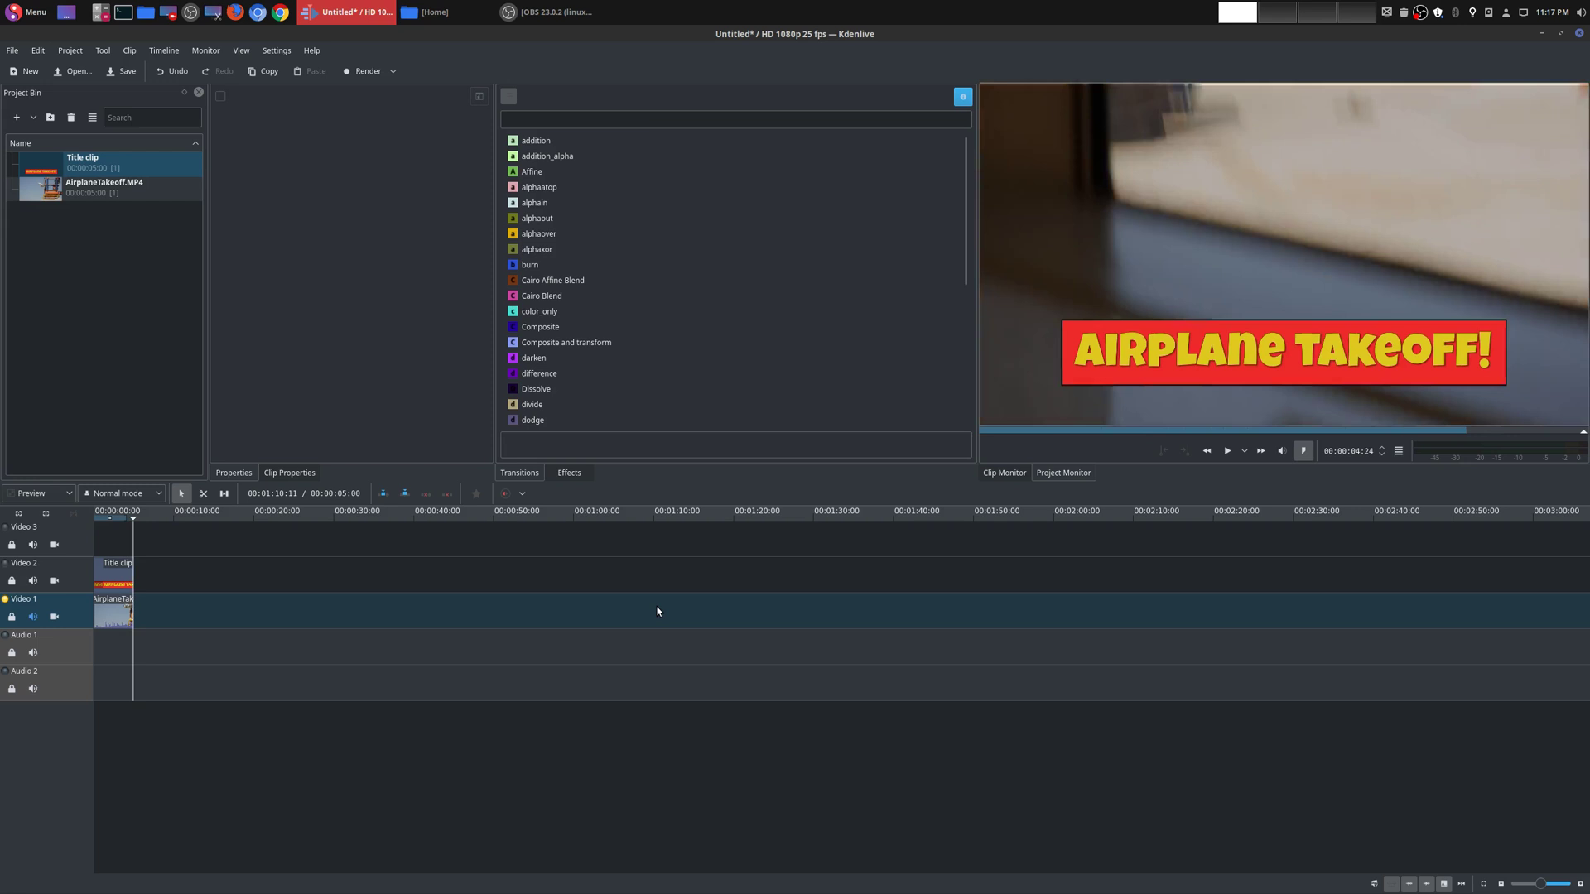
{"action": "left_click", "coordinate": [114, 537]}
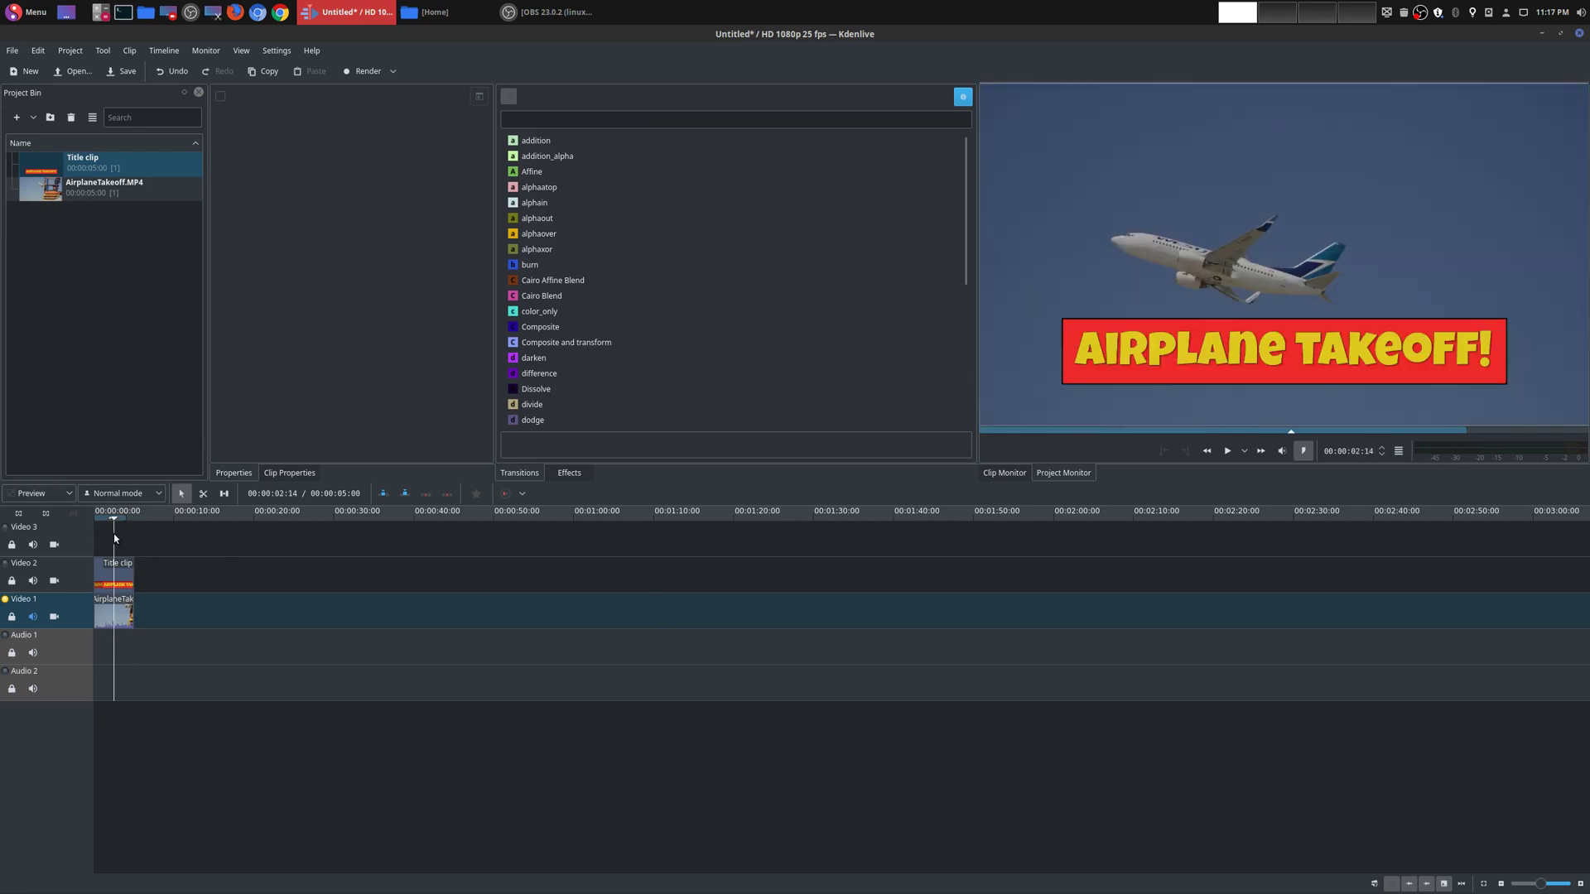
Step: Open the Project menu, then bring up the Title clip's options in the Project Bin
{"action": "left_click", "coordinate": [69, 53]}
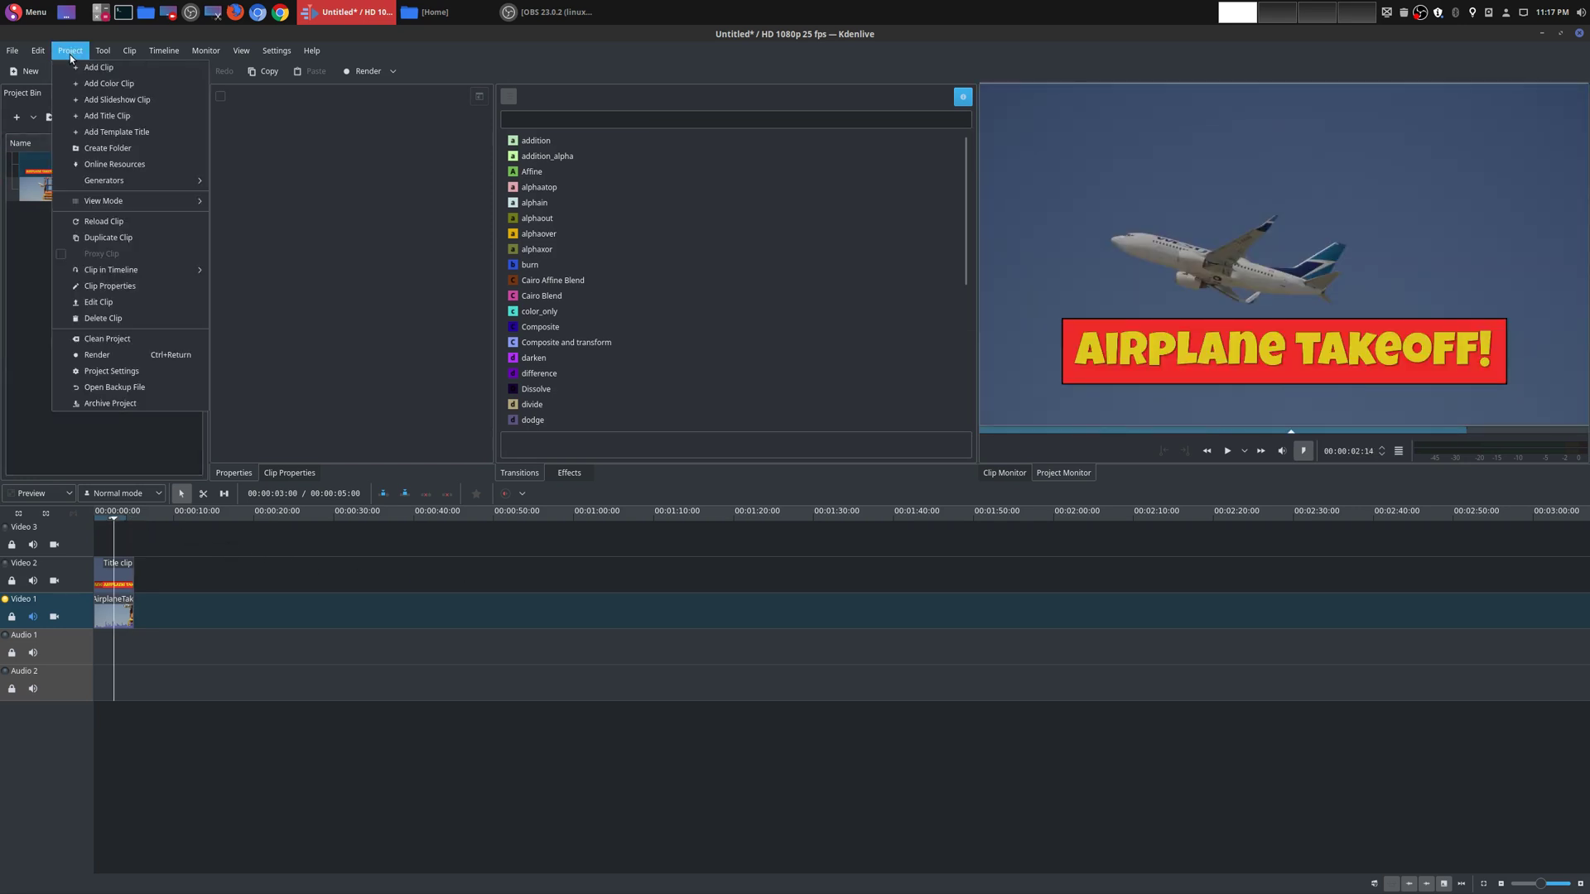
{"action": "left_click", "coordinate": [25, 243]}
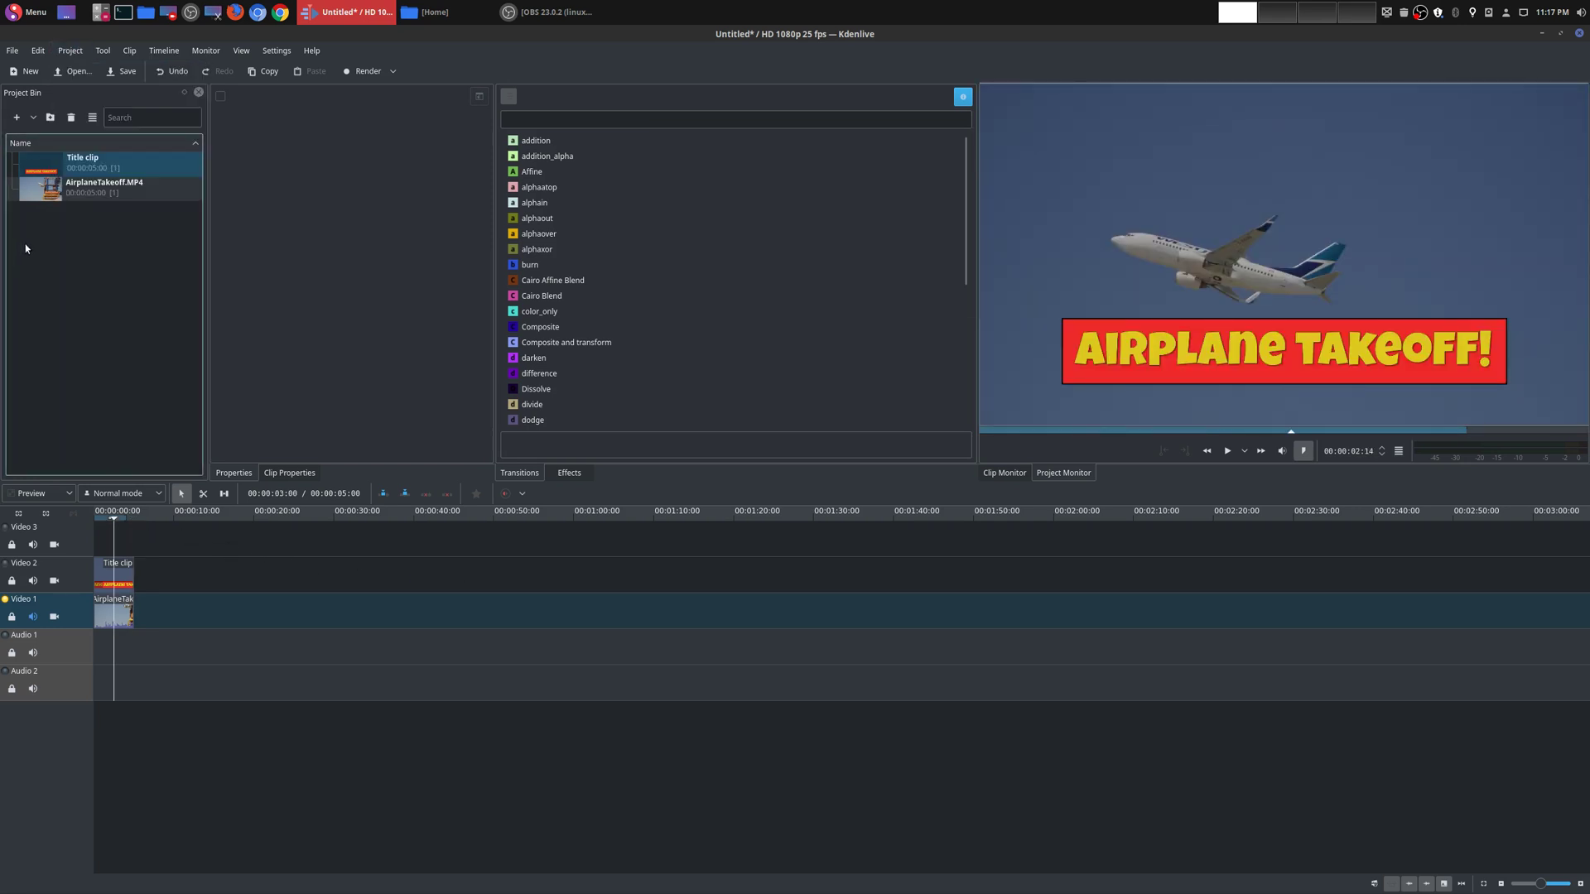
{"action": "left_click", "coordinate": [73, 51]}
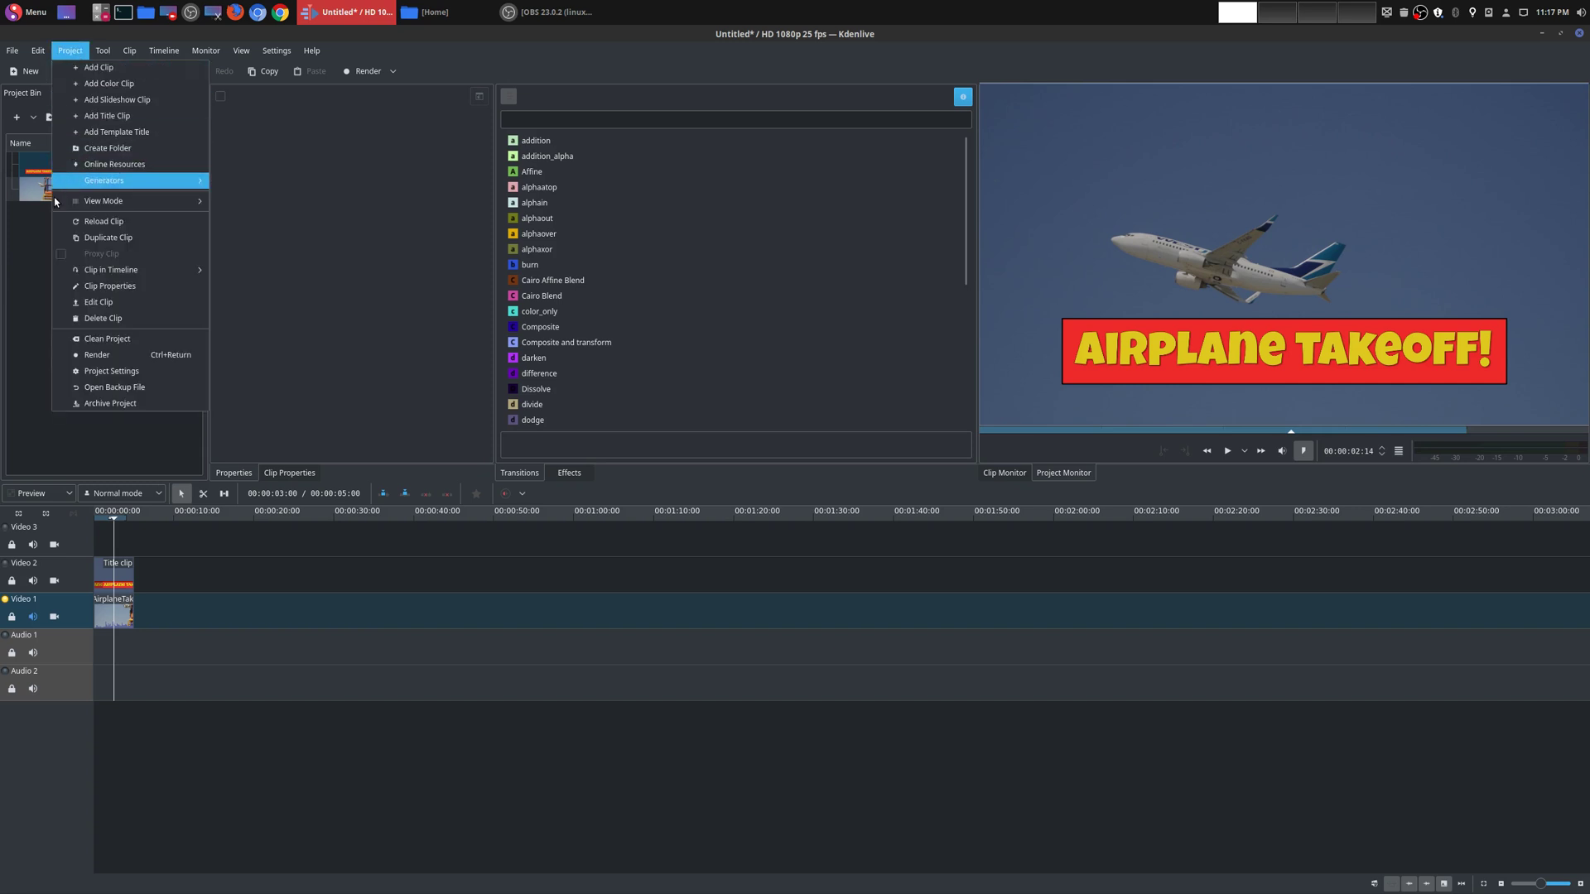
{"action": "left_click", "coordinate": [32, 259]}
{"action": "left_click", "coordinate": [59, 165]}
{"action": "right_click", "coordinate": [60, 165]}
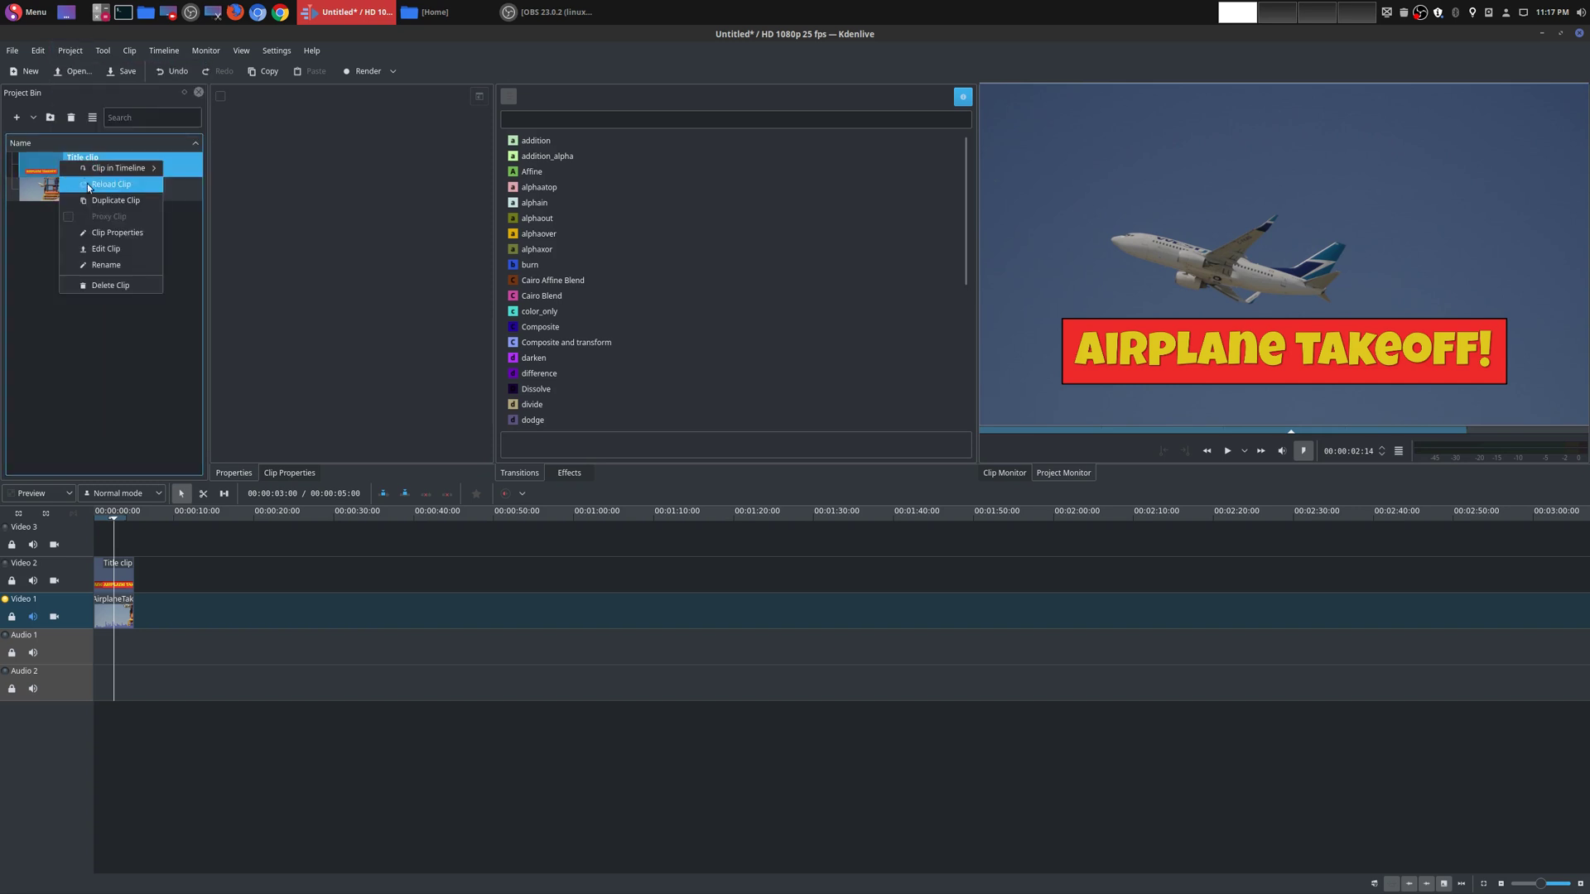
Step: Reopen the Title clip in the title editor with the airplane background shown, moved beside the project monitor
{"action": "left_click", "coordinate": [109, 249]}
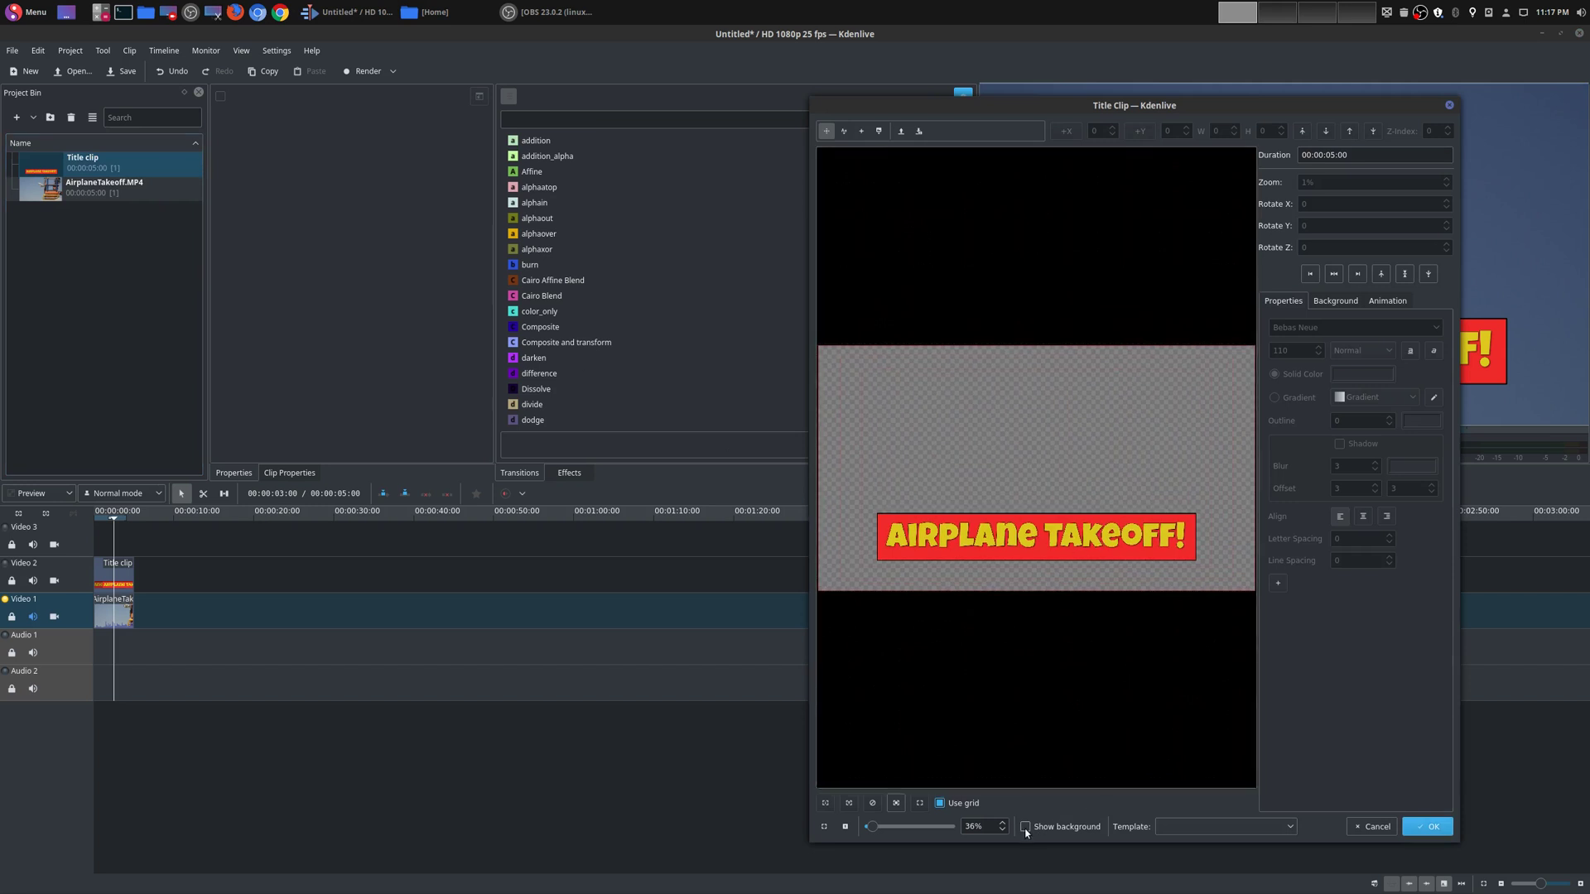
{"action": "left_click", "coordinate": [1026, 827]}
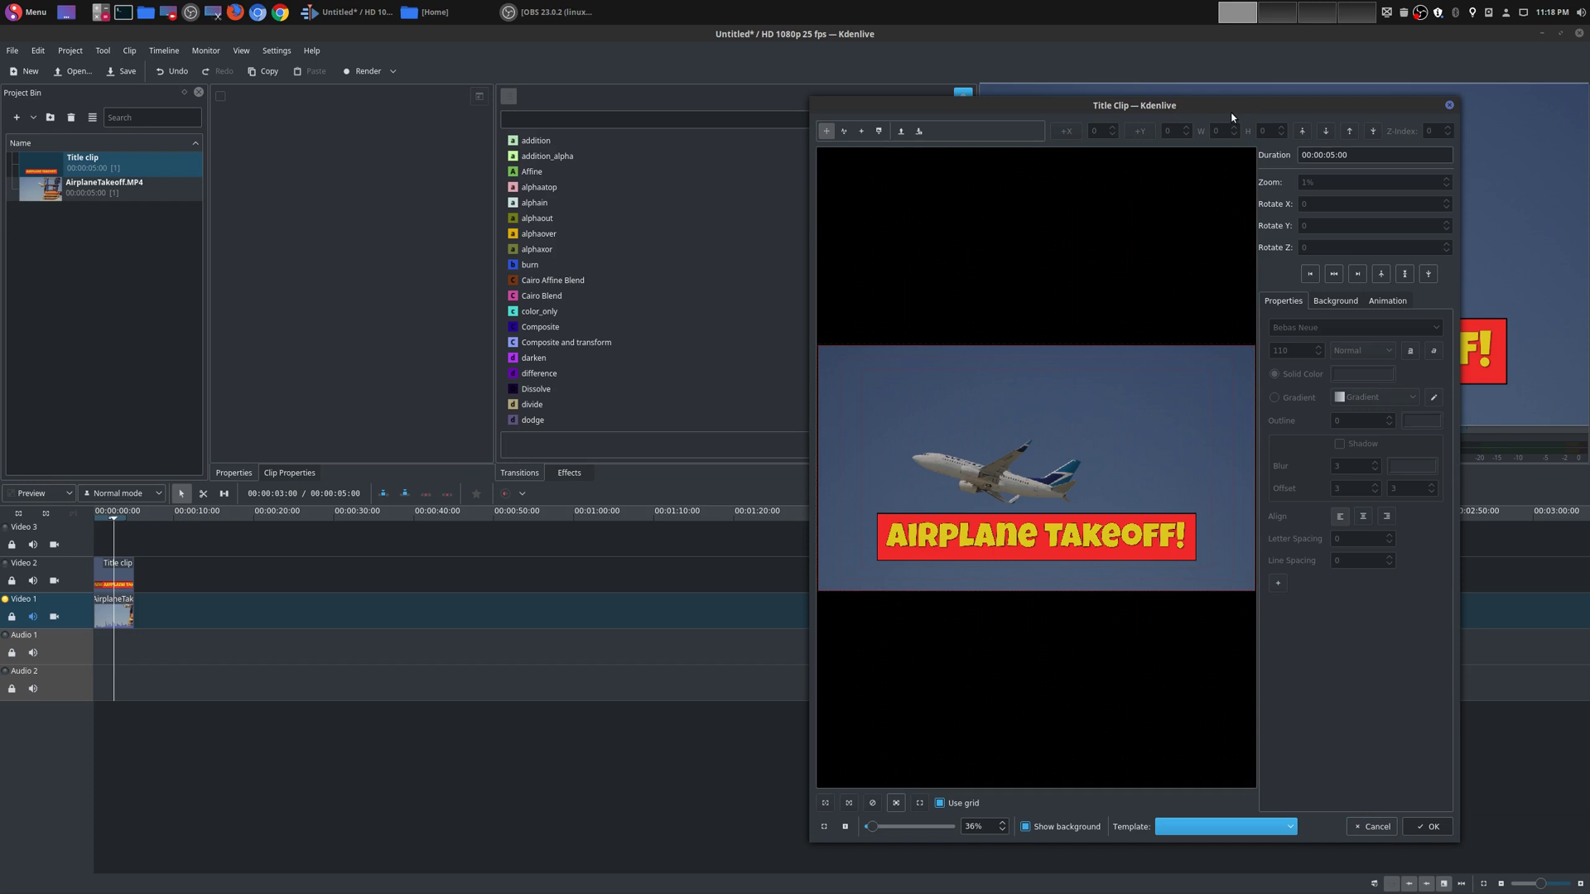
{"action": "left_click_drag", "start_coordinate": [1232, 117], "coordinate": [572, 85]}
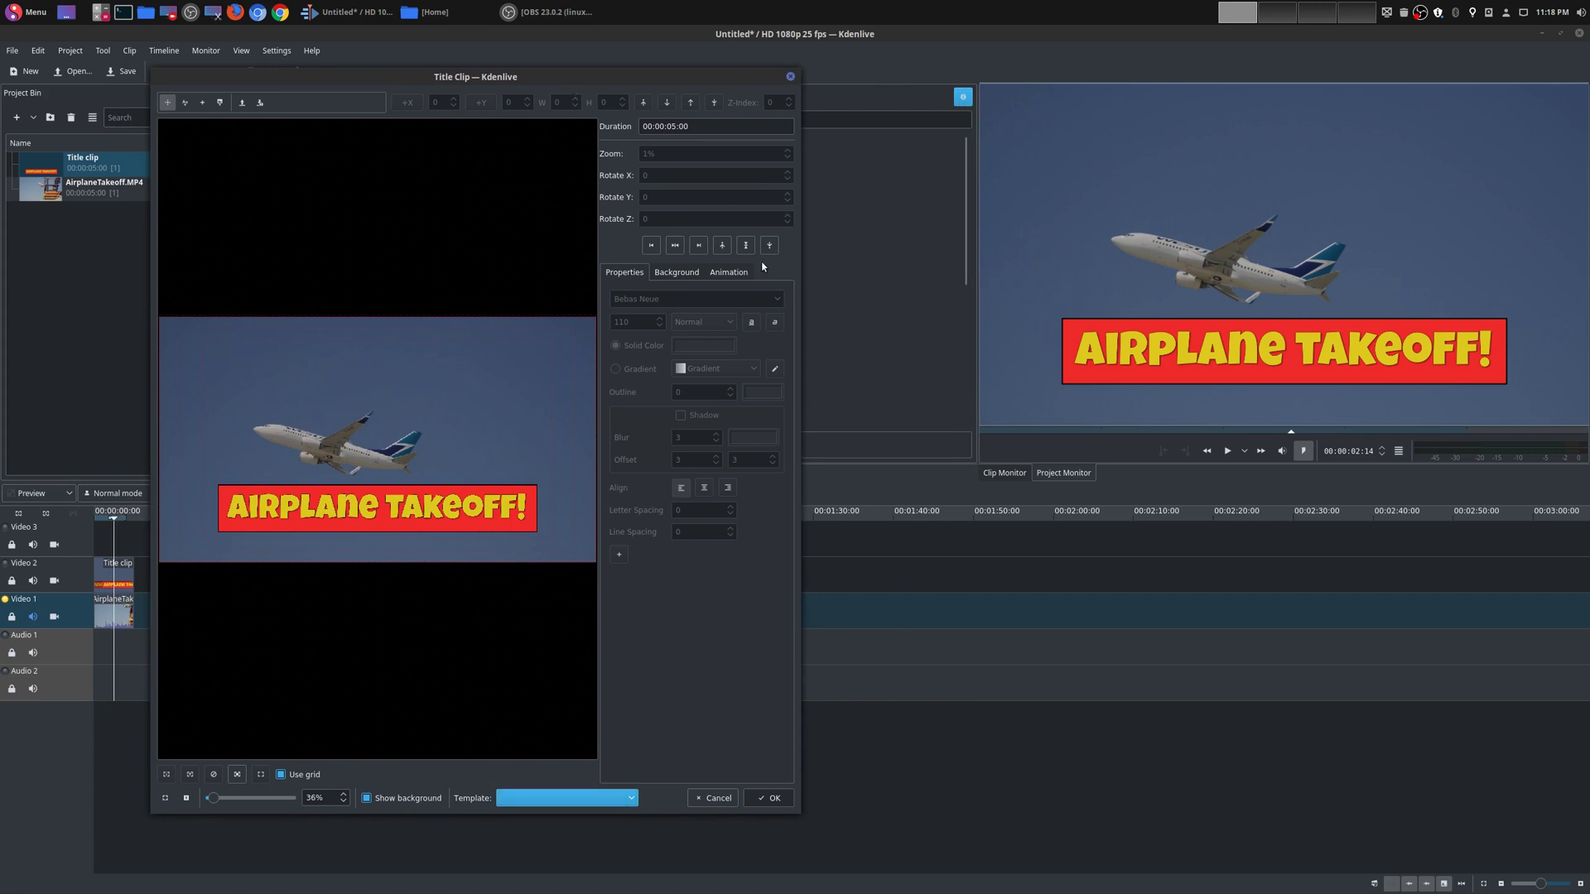